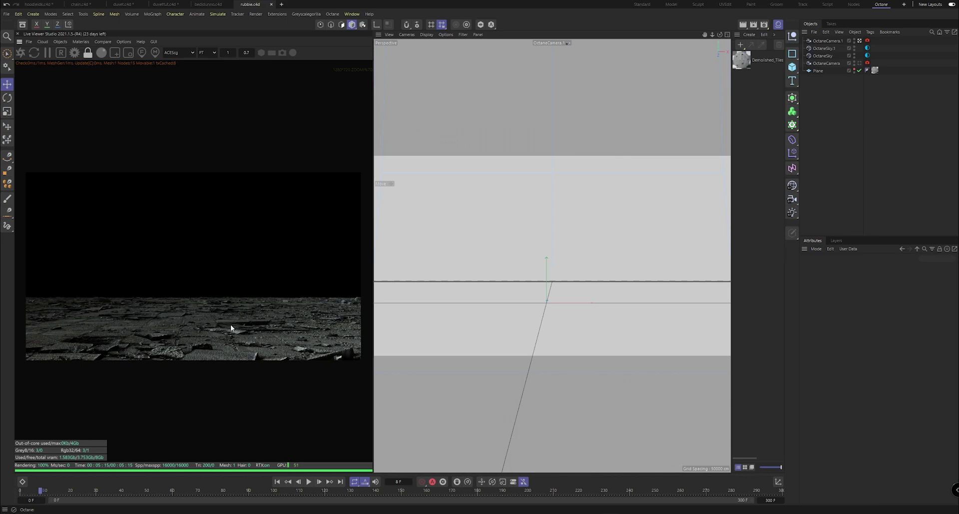
# Step: Inspect the displacement texture of the Demolished_Tiles material on the ground plane
pyautogui.click(857, 70)
pyautogui.doubleClick(739, 59)
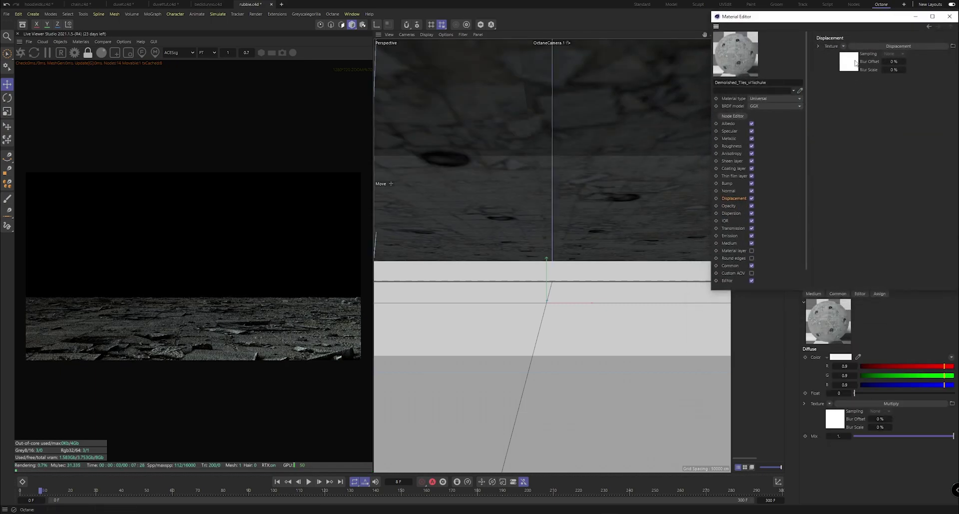
pyautogui.click(898, 46)
pyautogui.click(905, 19)
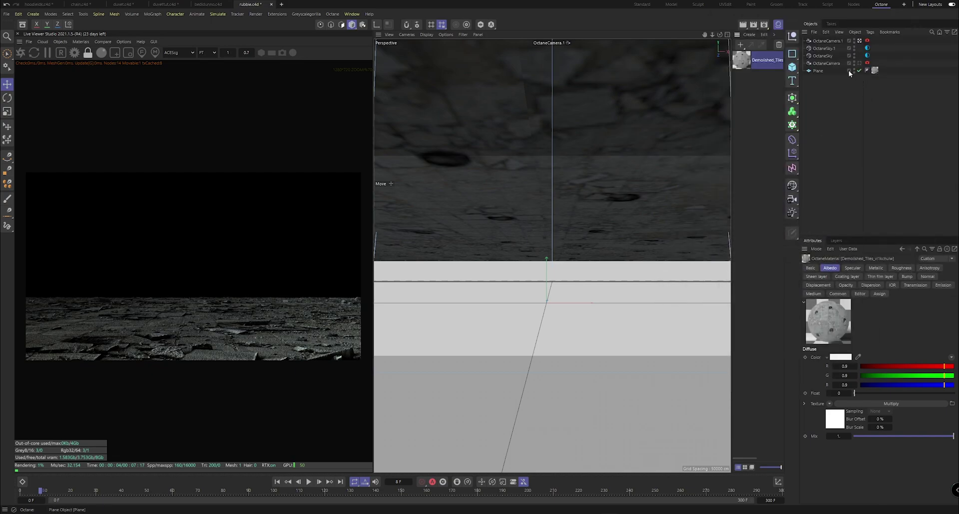
pyautogui.hotkey('ctrl', 's')
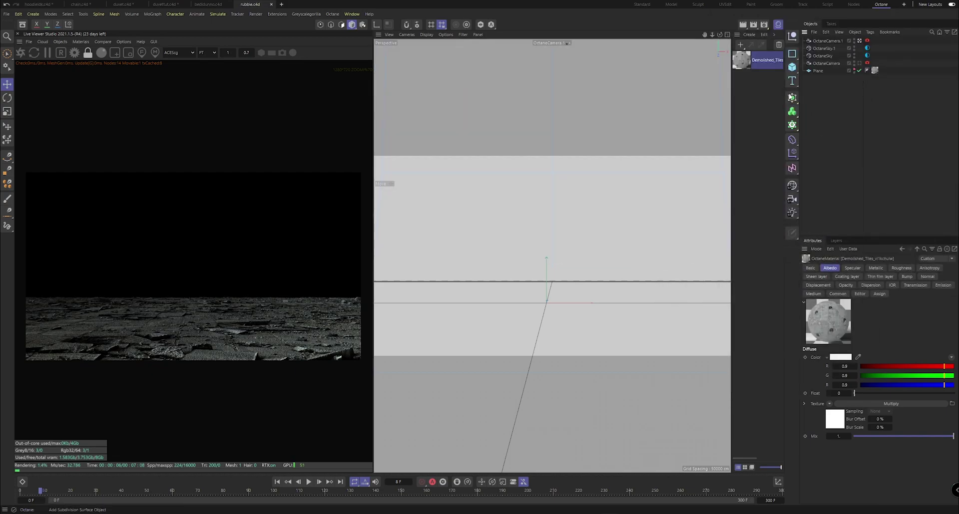
# Step: Duplicate the tiled ground plane and remove the material from the copy
pyautogui.moveTo(792, 71); pyautogui.dragTo(827, 92)
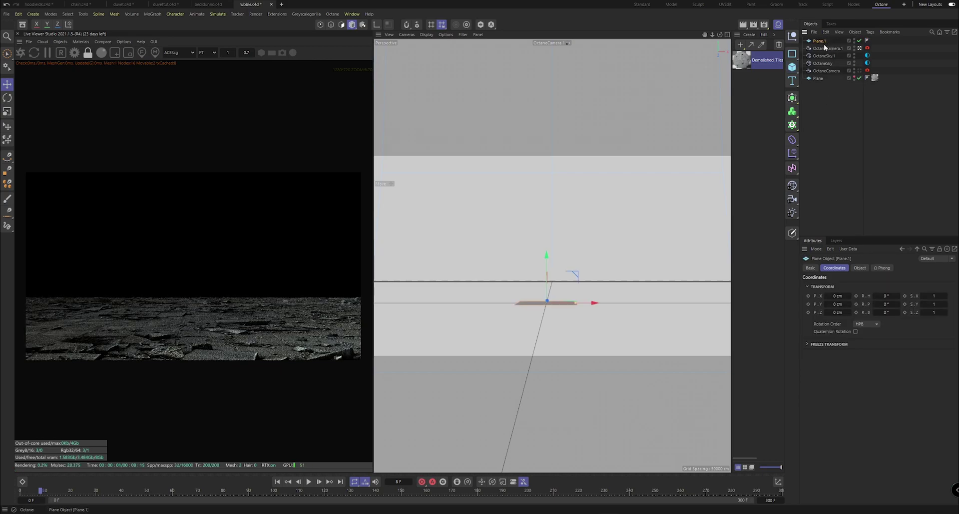
pyautogui.press('Delete')
pyautogui.click(817, 71)
pyautogui.hotkey('ctrl', 'c')
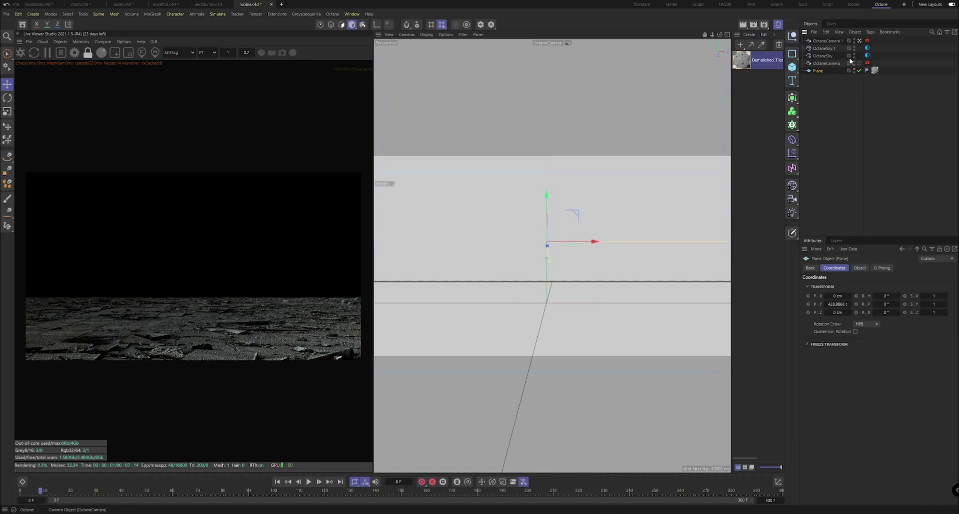
pyautogui.hotkey('ctrl', 'v')
pyautogui.click(874, 41)
pyautogui.press('Delete')
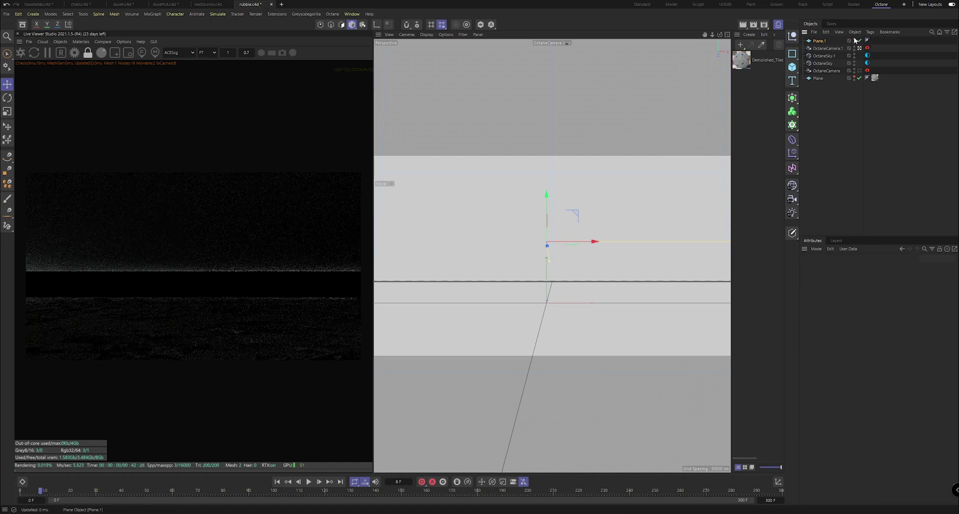
# Step: Make the duplicated plane visible, lower it to a Y position of about 26 cm, and save the scene
pyautogui.click(854, 39)
pyautogui.click(822, 41)
pyautogui.moveTo(550, 195); pyautogui.dragTo(556, 259)
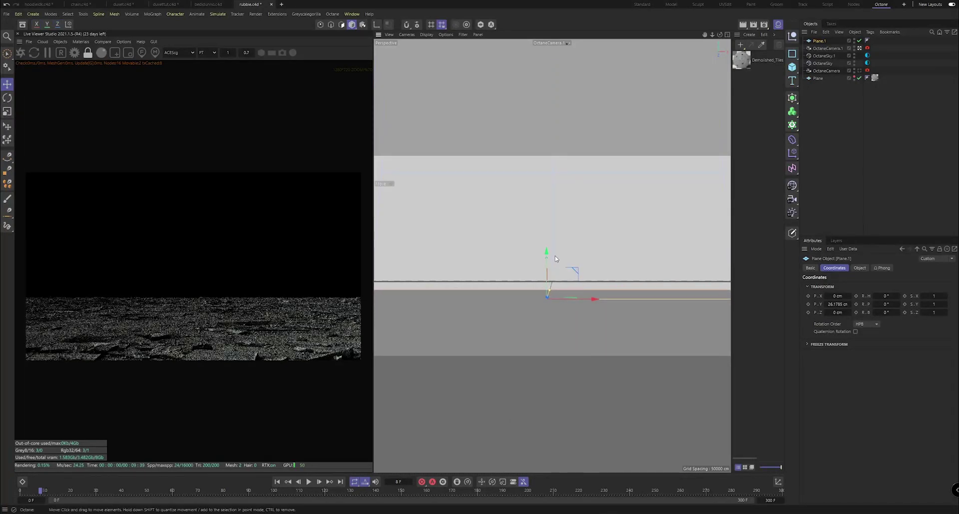
pyautogui.click(854, 133)
pyautogui.hotkey('ctrl', 's')
# Step: Hide the original tiled plane from the render and save the scene
pyautogui.click(854, 79)
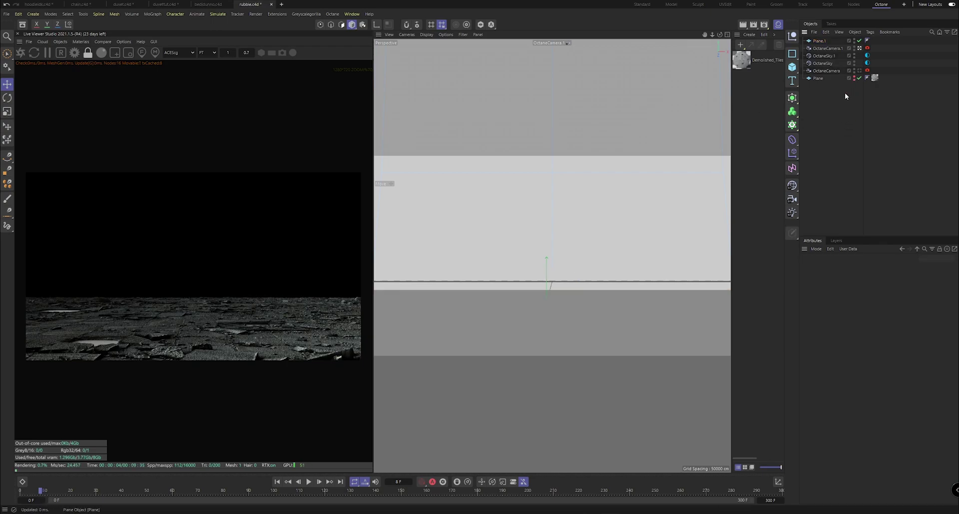
pyautogui.click(821, 42)
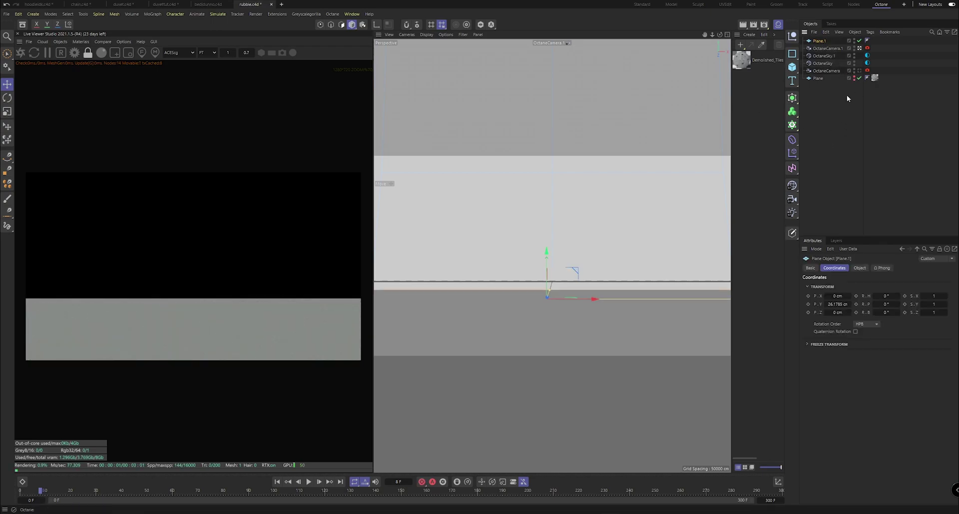
pyautogui.click(829, 91)
pyautogui.hotkey('ctrl', 's')
pyautogui.click(828, 79)
pyautogui.click(835, 124)
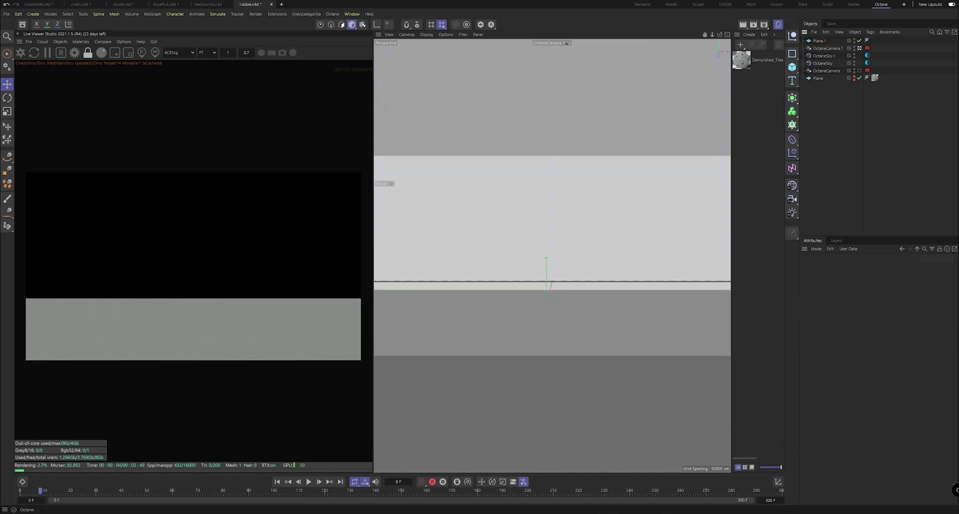
# Step: Switch to Quixel Bridge and choose the local Tundra Boulder asset at 4K resolution
pyautogui.hotkey('alt', 'Tab')
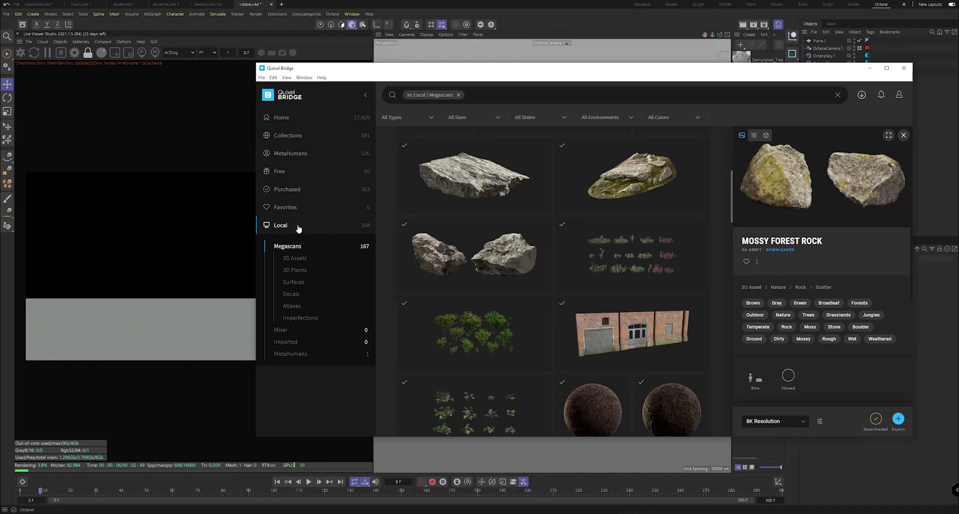
pyautogui.moveTo(428, 68); pyautogui.dragTo(320, 92)
pyautogui.scroll(5, 446, 304)
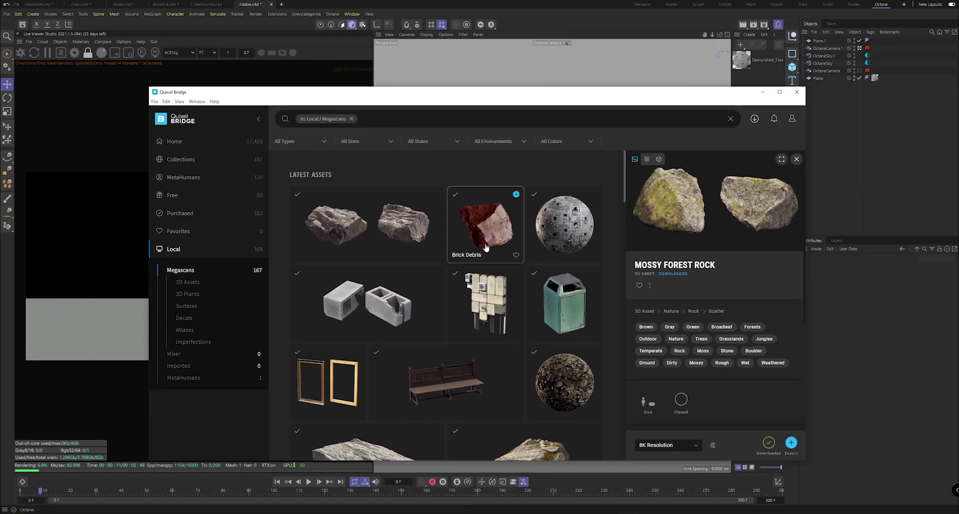
pyautogui.click(377, 234)
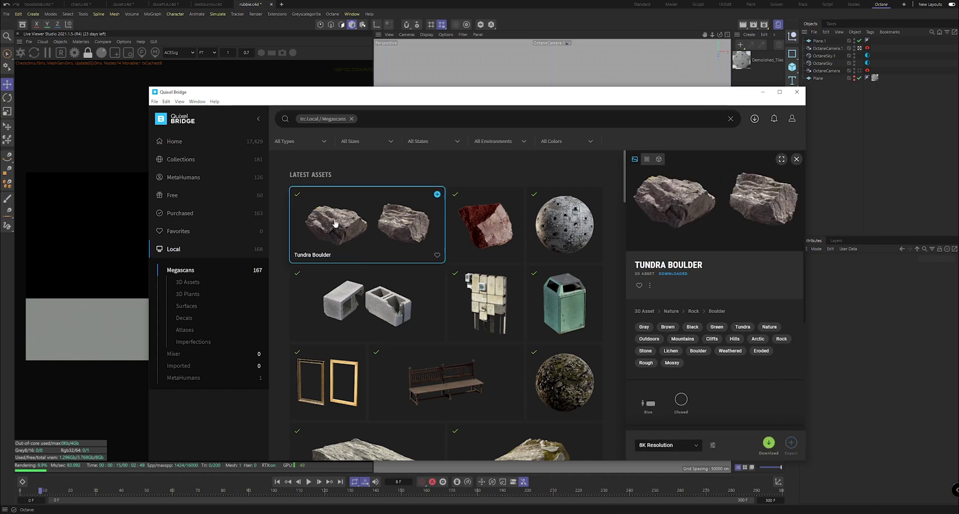
pyautogui.click(669, 445)
pyautogui.click(659, 416)
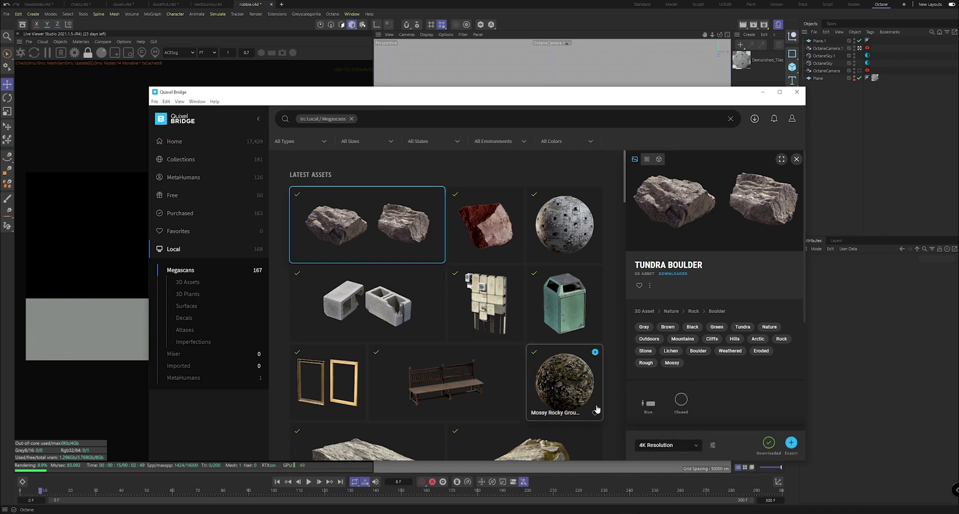
# Step: Check the output size in Cinema 4D's render settings and return to Quixel Bridge
pyautogui.click(764, 24)
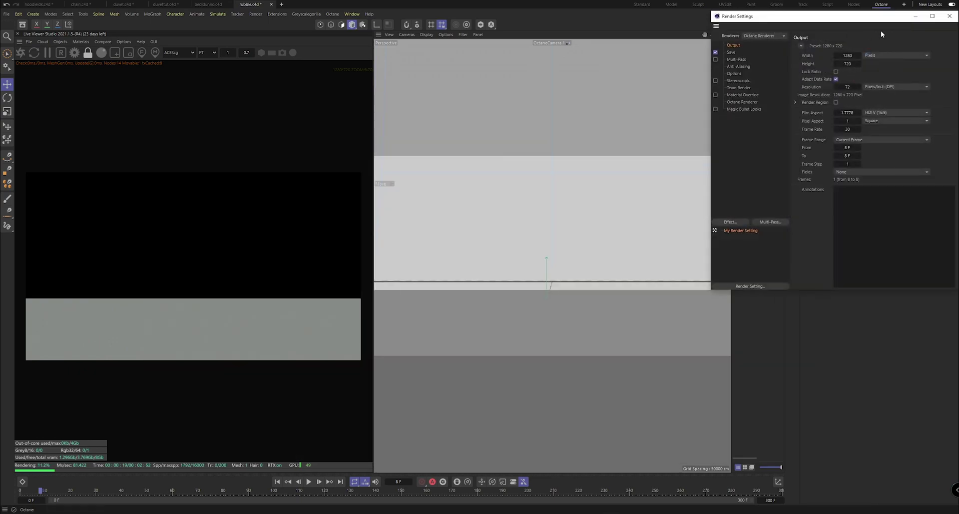
pyautogui.click(948, 16)
pyautogui.hotkey('alt', 'Tab')
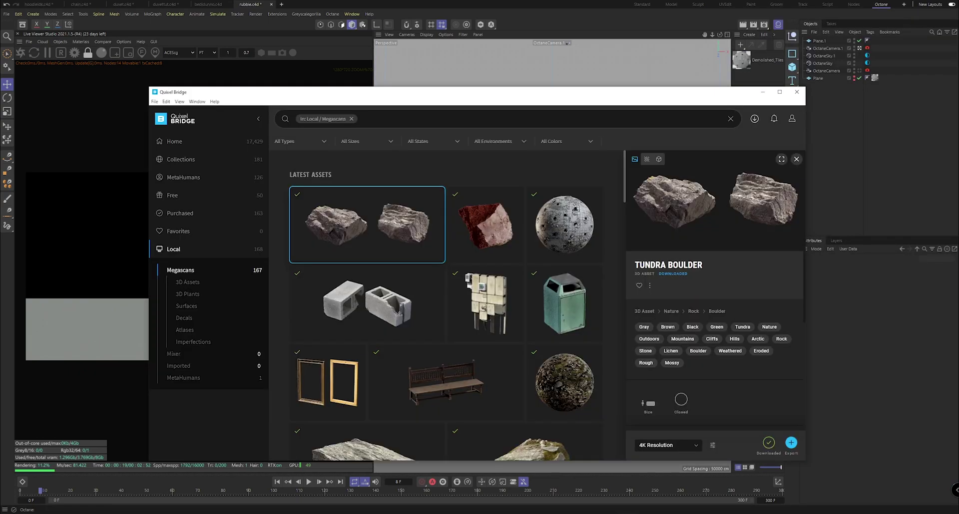
# Step: Export the 4K Tundra Boulder to Cinema 4D and return to the scene
pyautogui.click(786, 445)
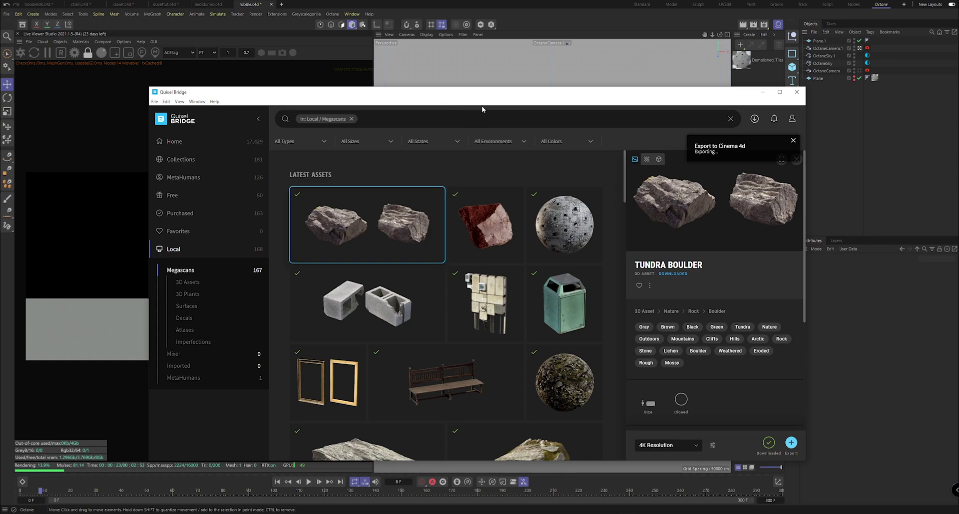
pyautogui.moveTo(448, 95); pyautogui.dragTo(313, 93)
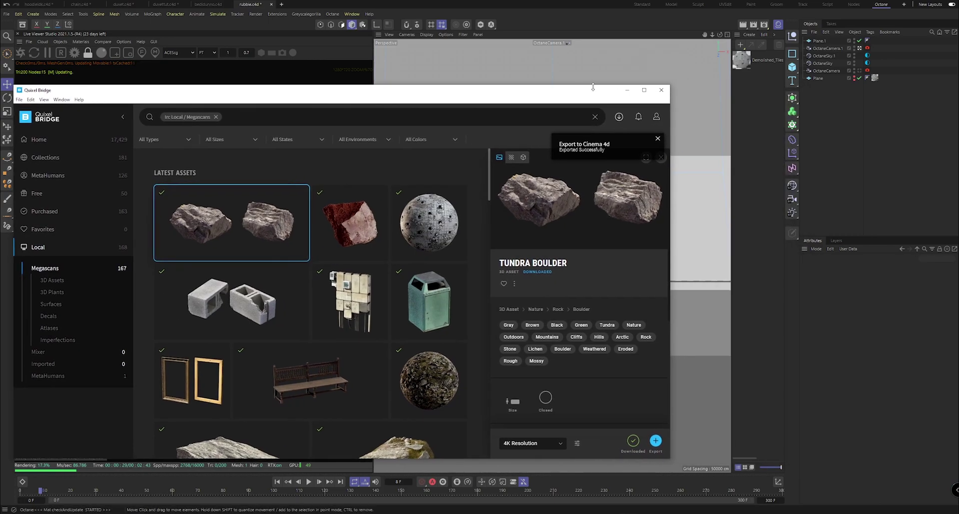
pyautogui.click(627, 91)
pyautogui.click(851, 130)
# Step: Leave the OctaneCamera.1 view and set the viewport shading to Hidden Line
pyautogui.click(895, 56)
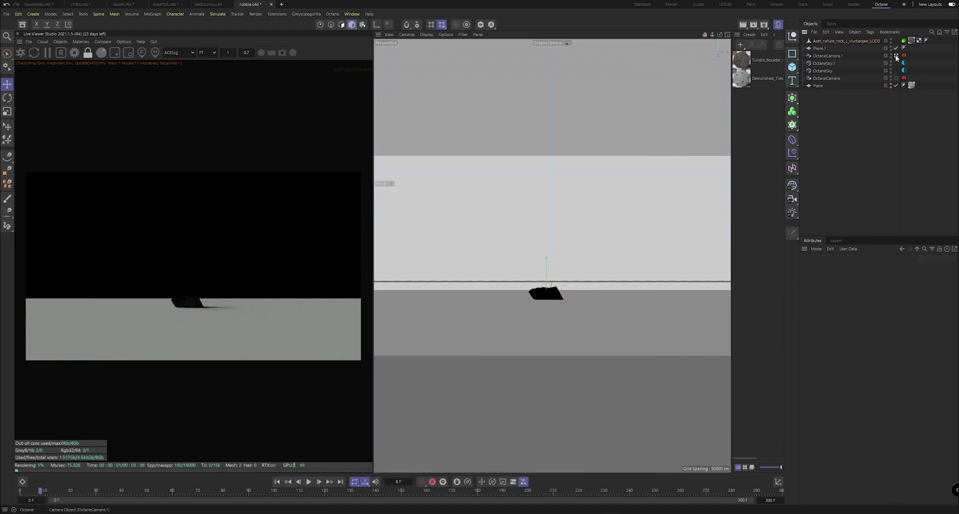
pyautogui.click(427, 34)
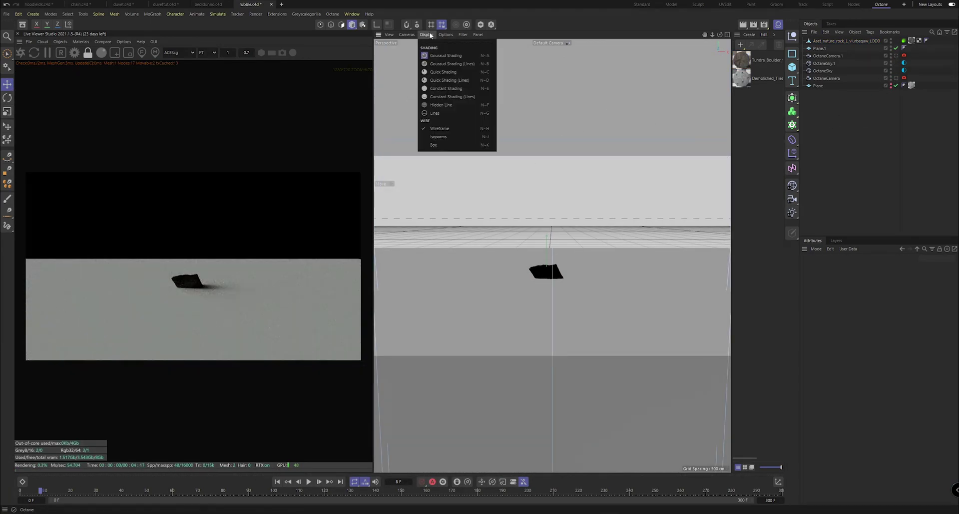
pyautogui.click(436, 105)
# Step: Set the color space of the Tundra_Boulder material's albedo image to ACEScg
pyautogui.doubleClick(741, 60)
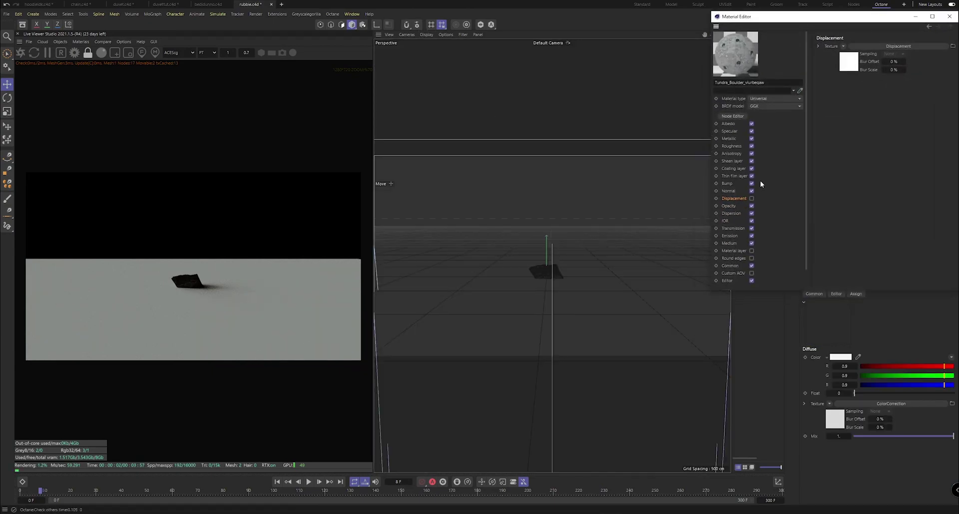
pyautogui.click(728, 125)
pyautogui.click(853, 107)
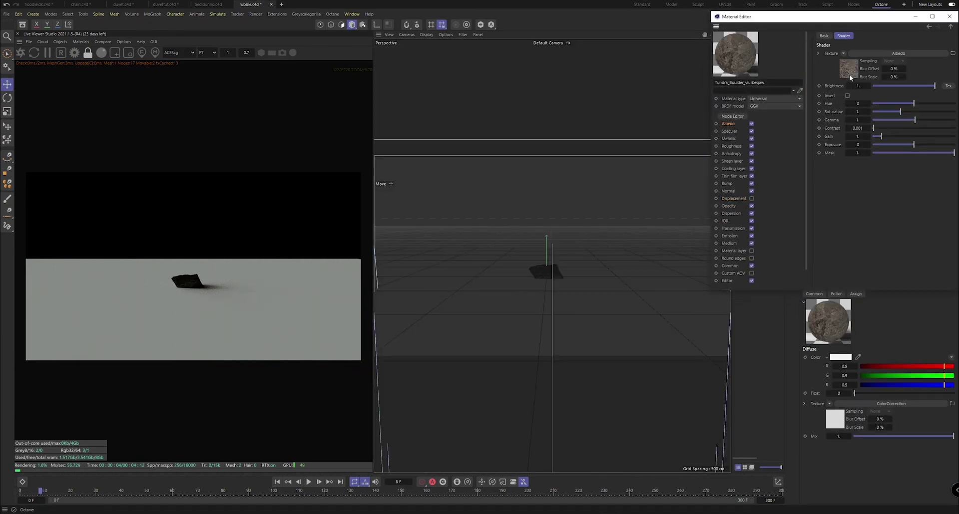
pyautogui.click(864, 109)
pyautogui.click(871, 145)
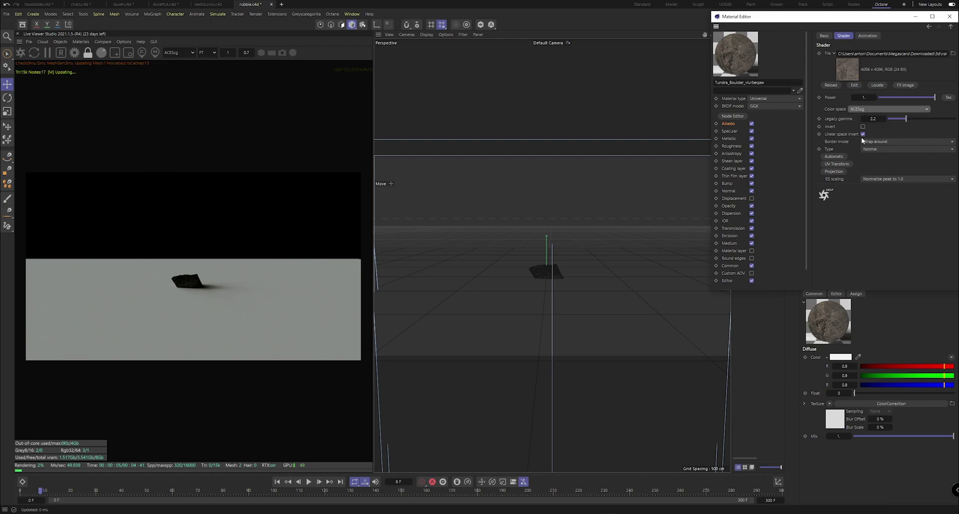
pyautogui.click(915, 17)
# Step: Select the imported boulder and raise it above the ground plane
pyautogui.moveTo(712, 35)
pyautogui.mouseDown()
pyautogui.moveTo(723, 43)
pyautogui.moveTo(704, 36)
pyautogui.mouseUp()
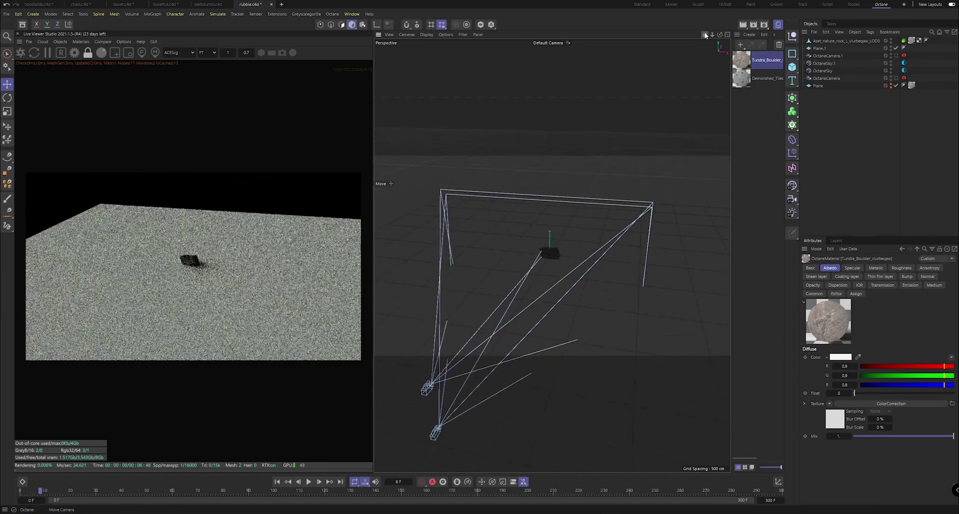
pyautogui.click(550, 252)
pyautogui.moveTo(550, 213); pyautogui.dragTo(555, 191)
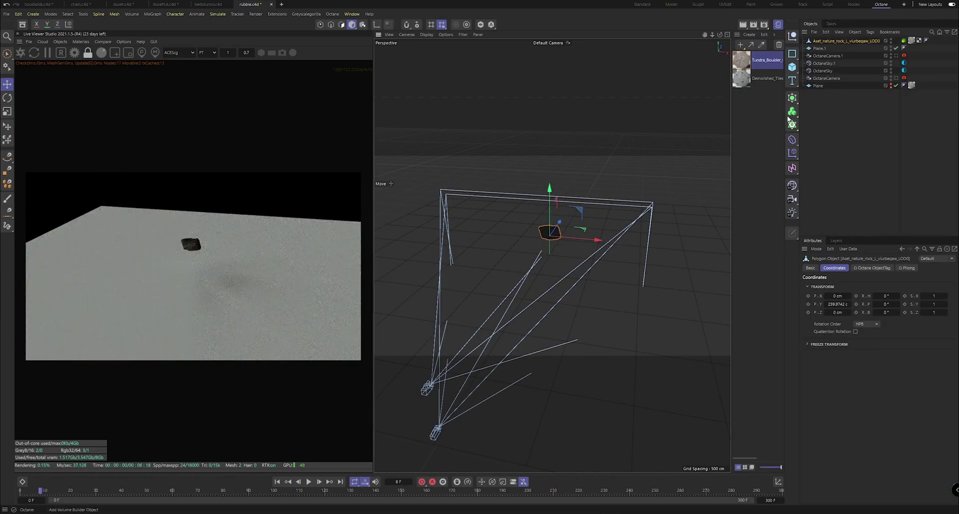
# Step: Put the boulder inside a new Cloner and raise the cloner high above the ground plane
pyautogui.moveTo(794, 102); pyautogui.dragTo(822, 136)
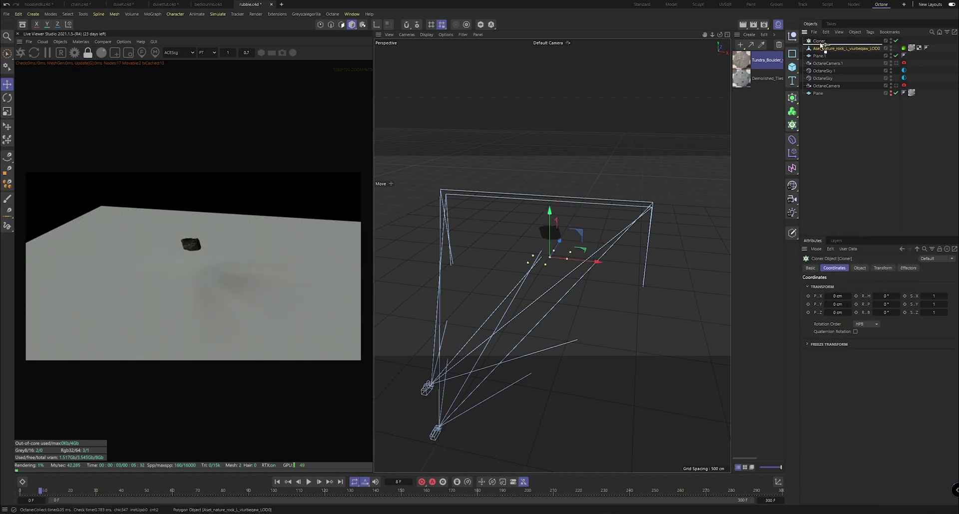
pyautogui.moveTo(819, 40); pyautogui.dragTo(820, 41)
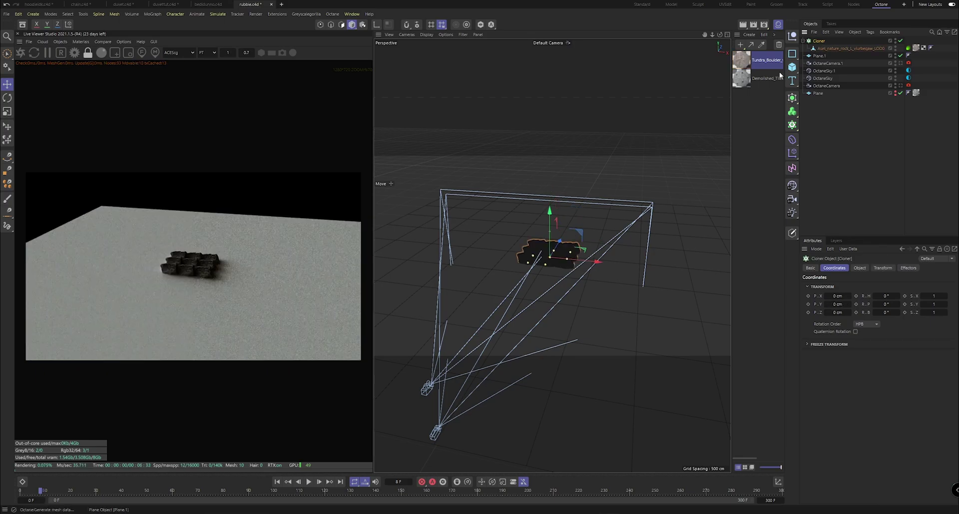
pyautogui.moveTo(553, 217); pyautogui.dragTo(558, 169)
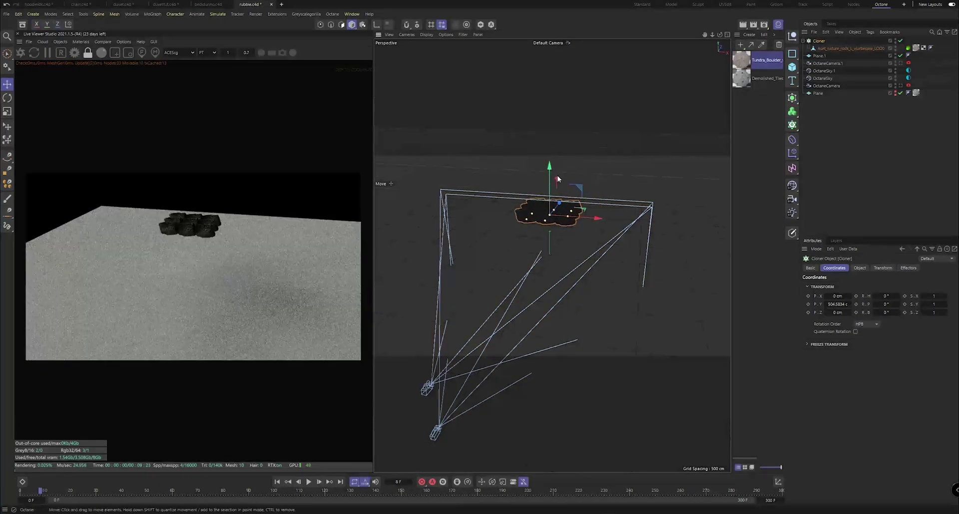
# Step: Set the cloner's grid count to 4 in the vertical direction and raise the cloner further
pyautogui.click(859, 268)
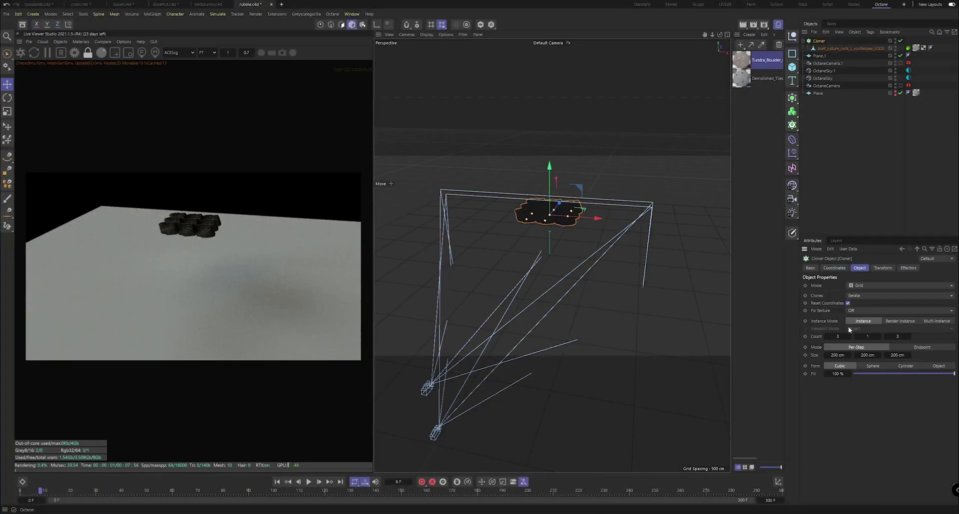
pyautogui.click(879, 334)
pyautogui.click(879, 334)
pyautogui.click(878, 335)
pyautogui.moveTo(553, 158); pyautogui.dragTo(559, 133)
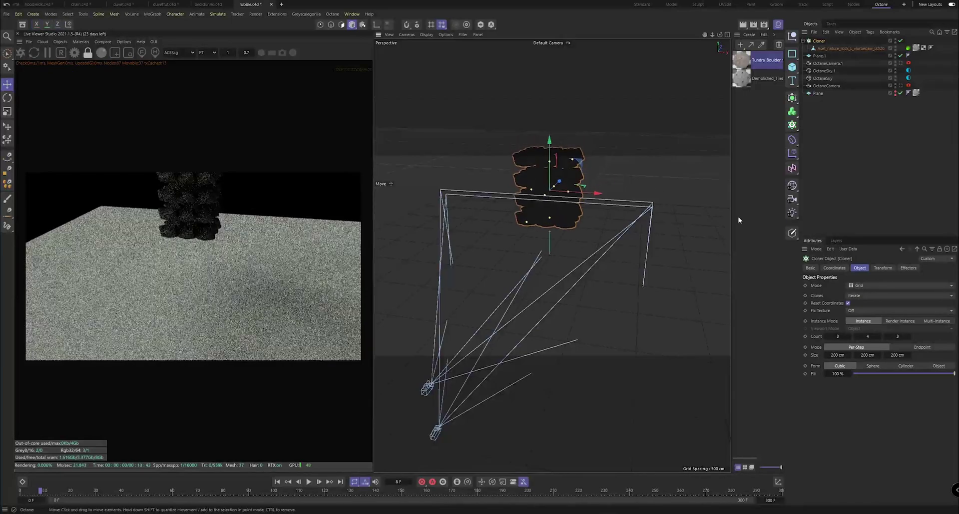
# Step: Set the cloner's grid spacing to 300 cm in all three directions
pyautogui.click(726, 35)
pyautogui.click(843, 355)
pyautogui.write('300')
pyautogui.click(870, 356)
pyautogui.write('300')
pyautogui.click(893, 355)
pyautogui.write('300')
pyautogui.press('Return')
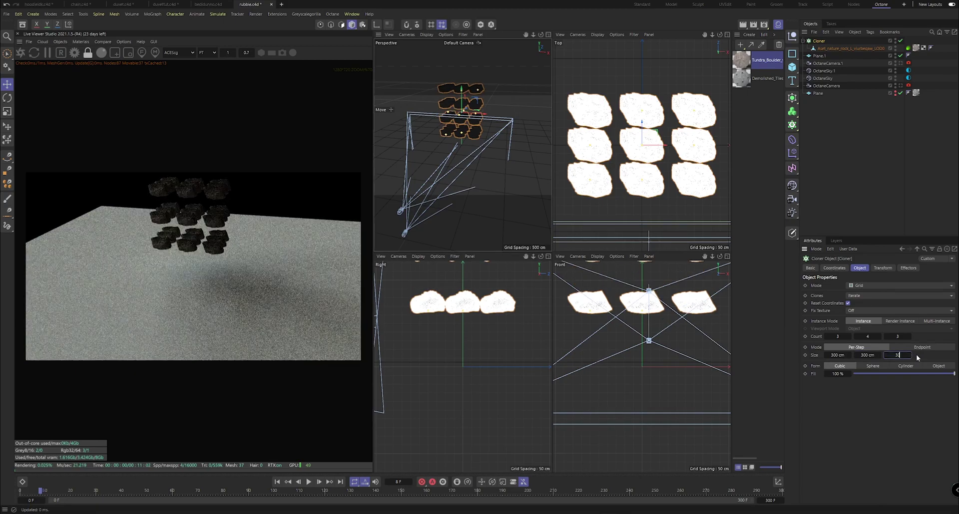
pyautogui.click(548, 34)
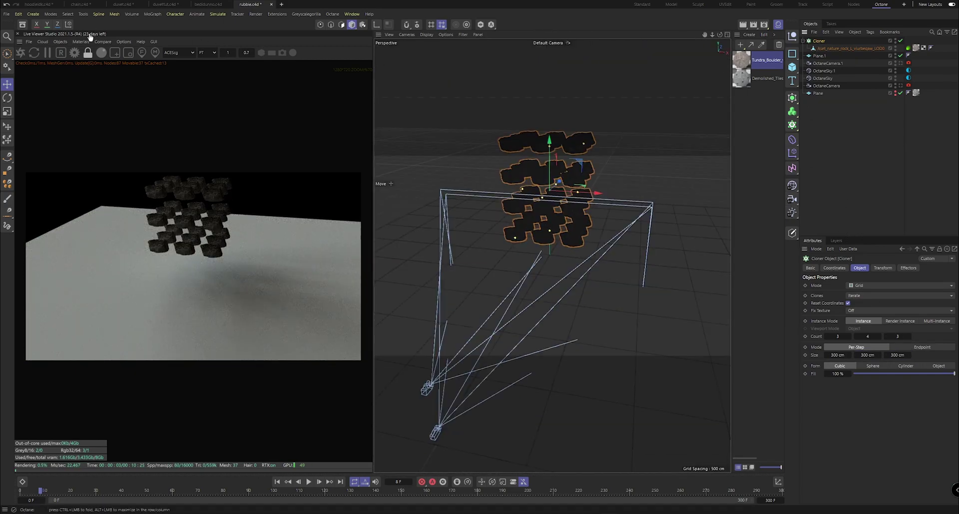
# Step: Add a Random effector to the cloner and turn off its position randomization
pyautogui.click(152, 13)
pyautogui.moveTo(209, 28)
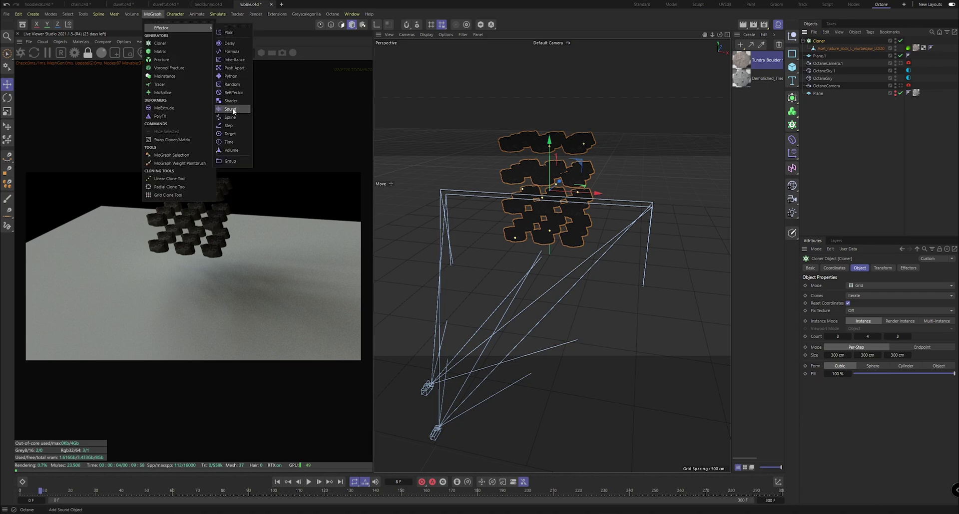
pyautogui.click(246, 85)
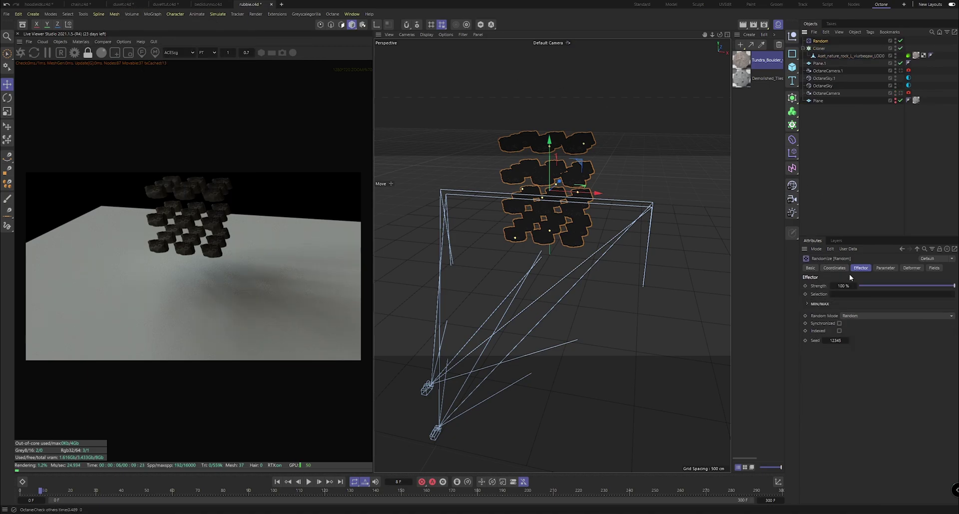
pyautogui.click(884, 268)
pyautogui.click(847, 311)
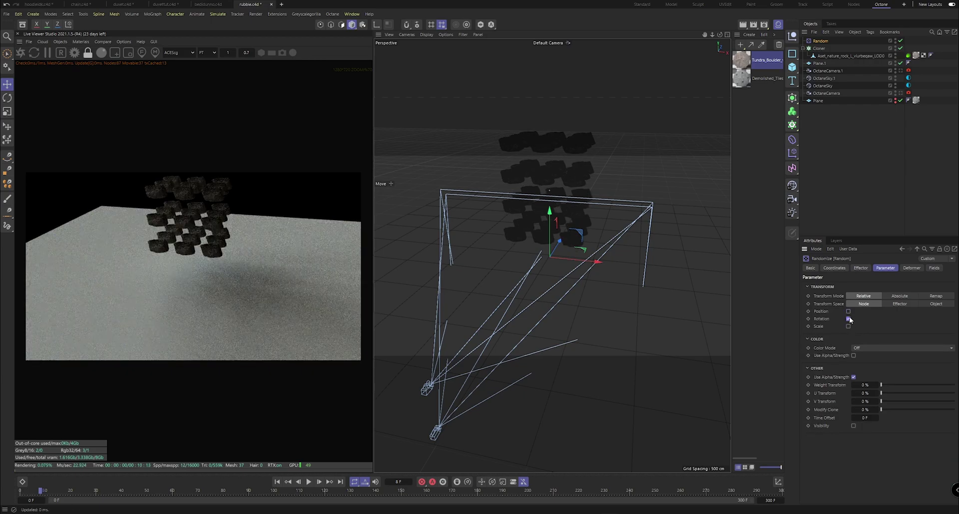
# Step: Enable rotation randomization on the Random effector and set its heading, pitch and bank to 360°
pyautogui.click(848, 318)
pyautogui.click(861, 335)
pyautogui.write('360')
pyautogui.click(861, 343)
pyautogui.write('360')
pyautogui.press('Return')
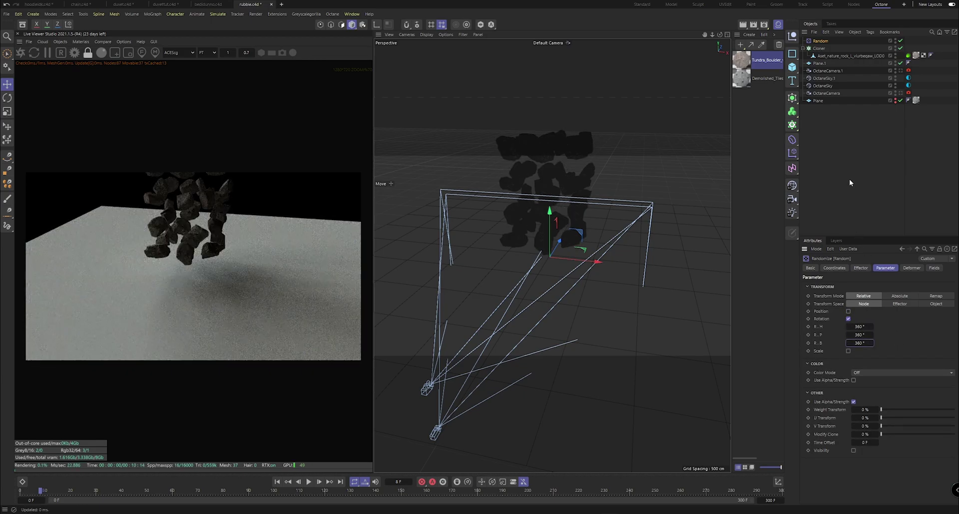
# Step: Convert the cloner to editable rock objects and delete the Random effector
pyautogui.click(820, 48)
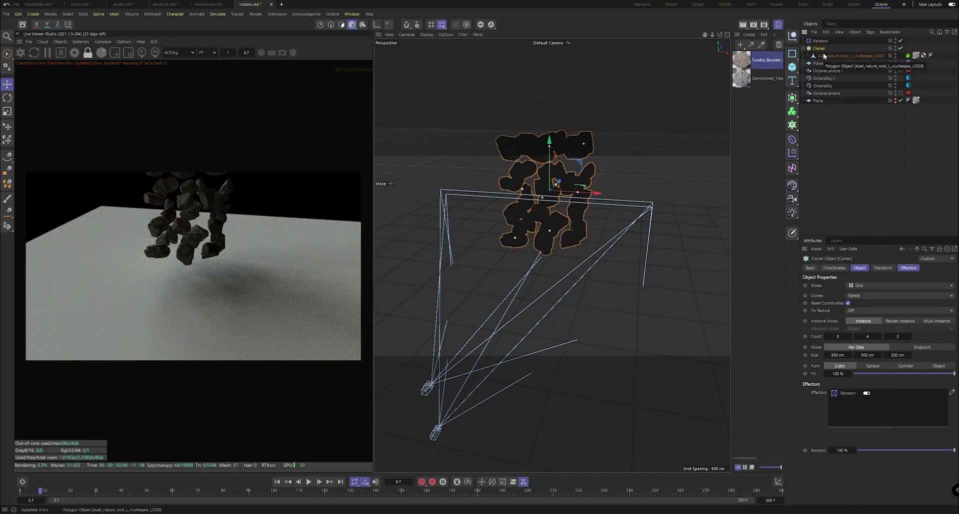
pyautogui.press('c')
pyautogui.click(803, 48)
pyautogui.click(820, 41)
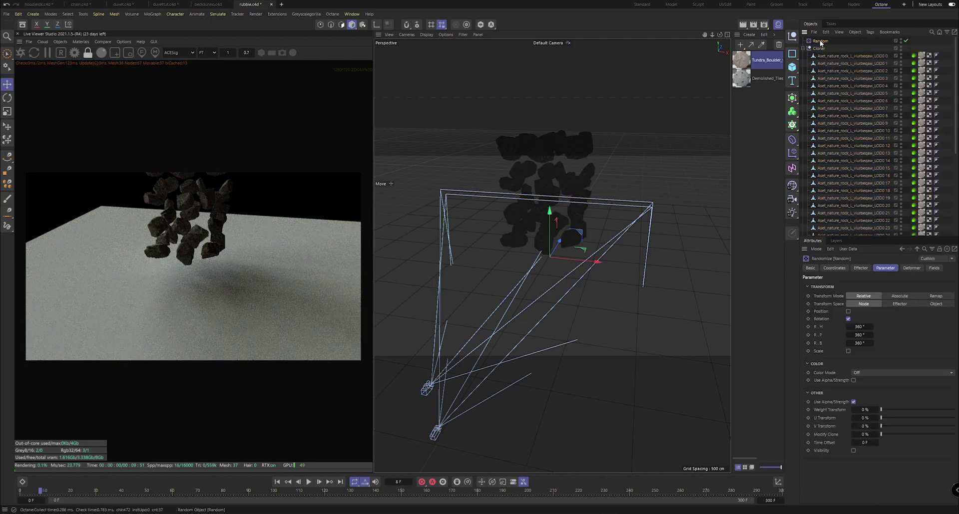
pyautogui.press('Delete')
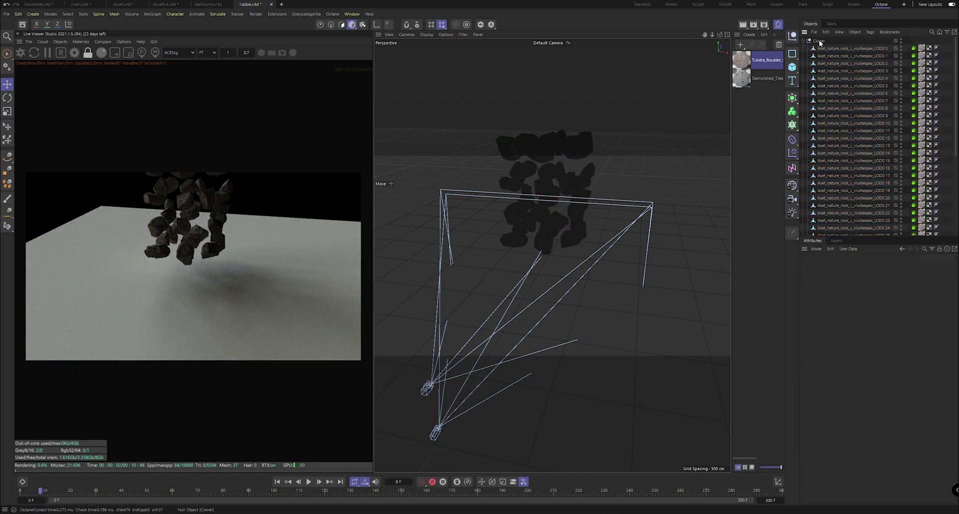
# Step: Give the Cloner group of rocks a Rigid Body dynamics tag and collapse the group
pyautogui.rightClick(819, 42)
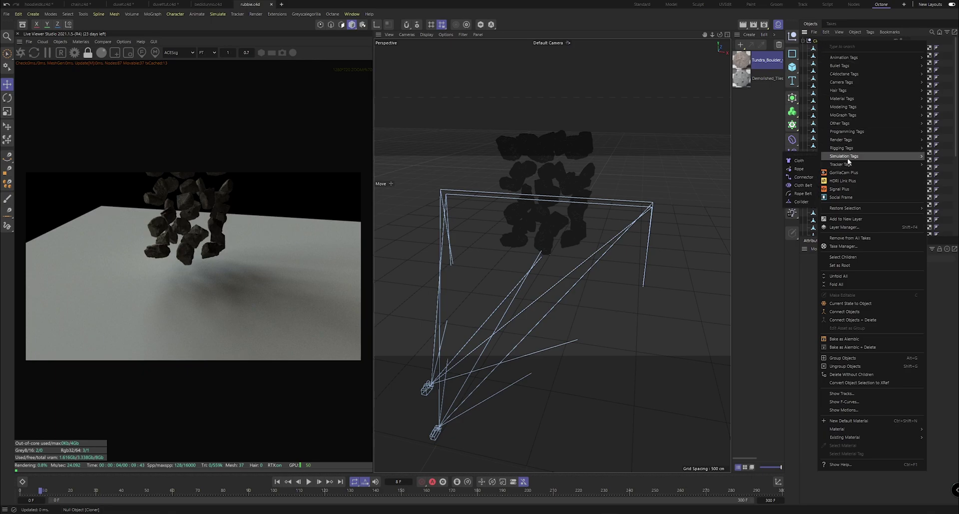
pyautogui.moveTo(847, 68)
pyautogui.click(799, 70)
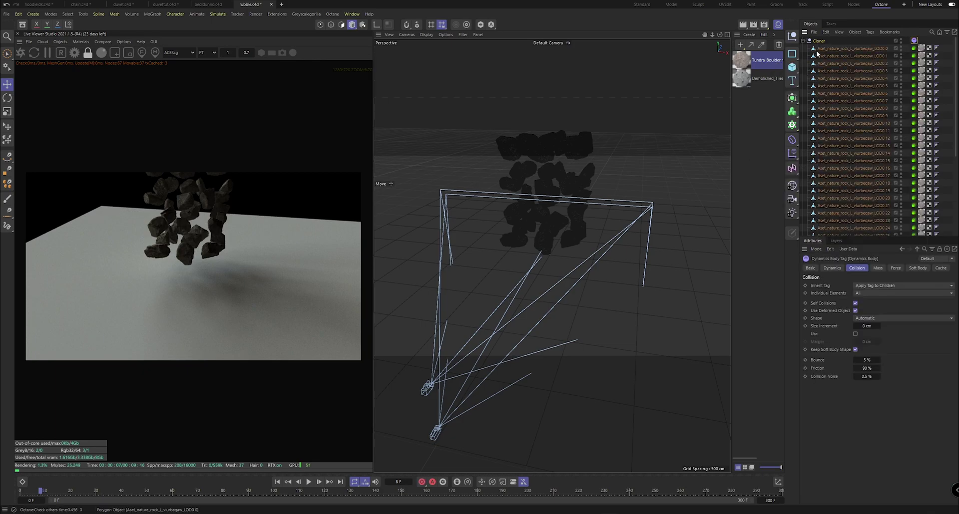
pyautogui.click(804, 41)
# Step: Give the ground plane Plane.1 a Collider Body tag
pyautogui.click(819, 48)
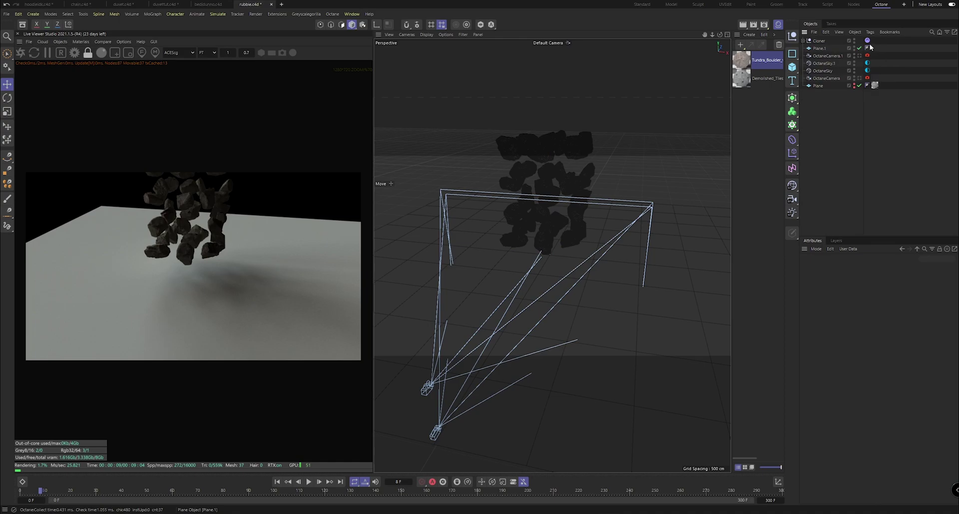
pyautogui.rightClick(818, 49)
pyautogui.moveTo(846, 77)
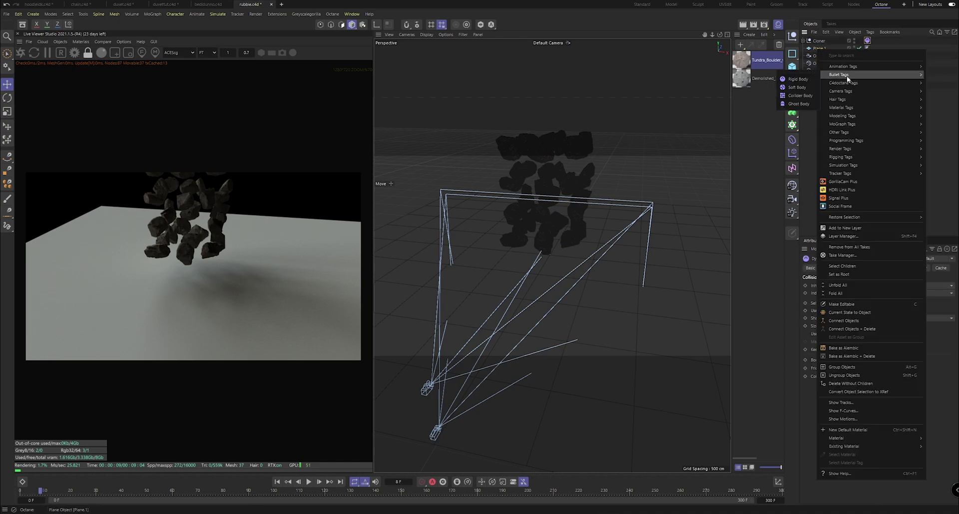
pyautogui.click(800, 97)
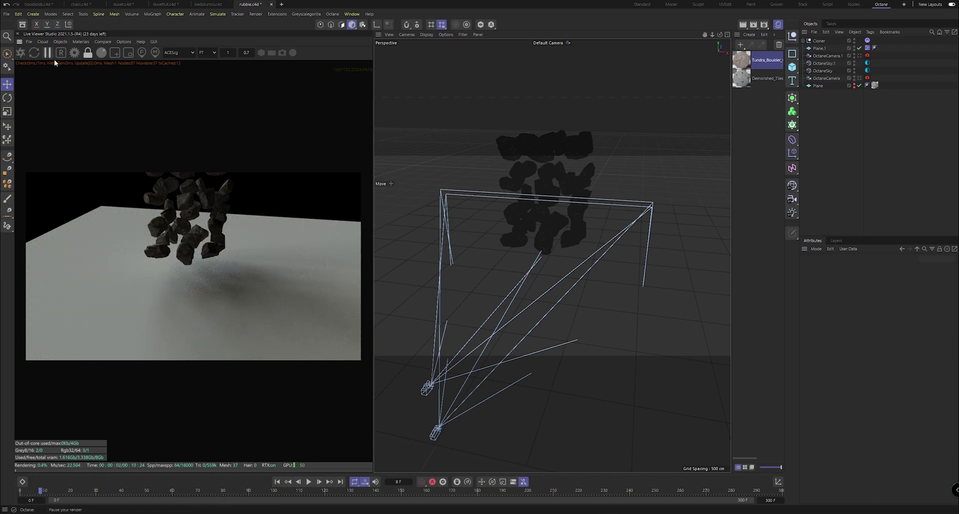
# Step: Switch the viewport to a brighter shading display and test the falling rock simulation, rewinding it to frame 0
pyautogui.click(427, 34)
pyautogui.click(428, 74)
pyautogui.click(310, 481)
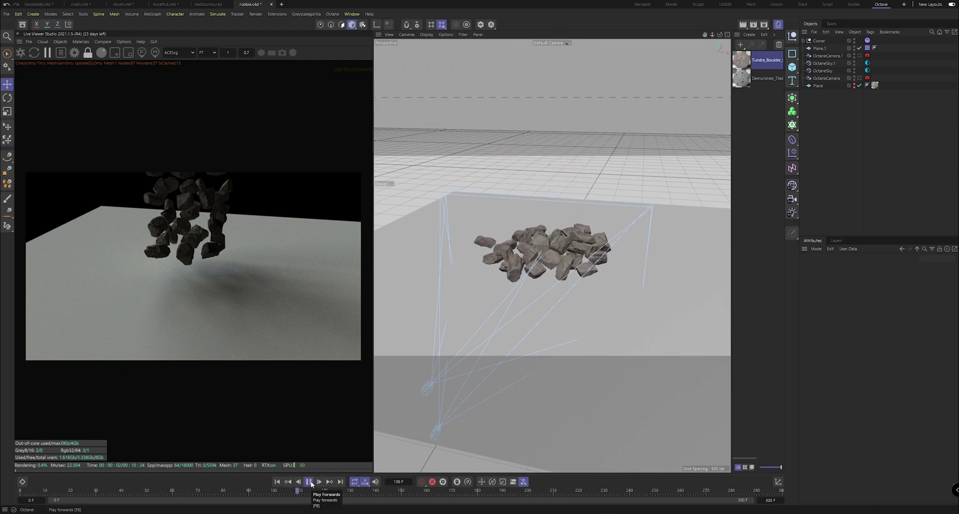
pyautogui.click(310, 482)
pyautogui.keyDown('alt'); pyautogui.moveTo(634, 54); pyautogui.dragTo(697, 73); pyautogui.keyUp('alt')
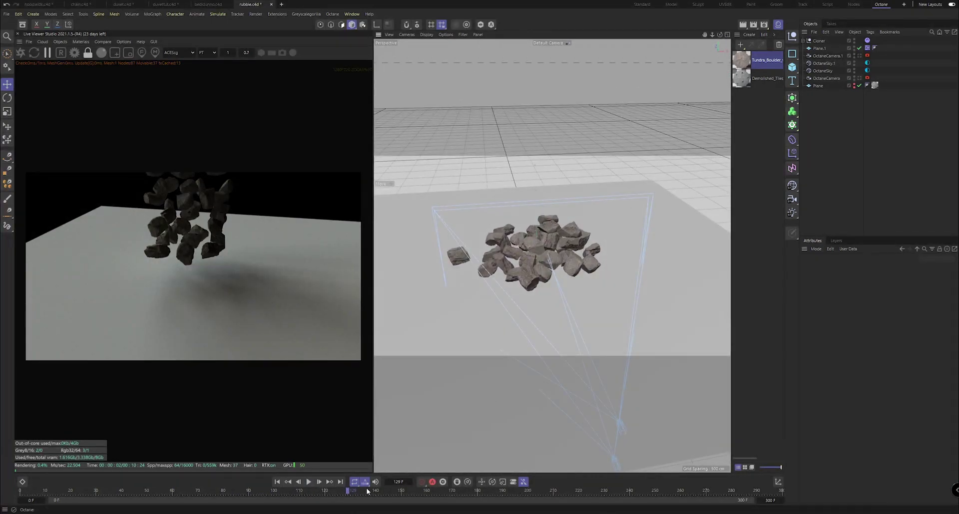
pyautogui.moveTo(56, 431); pyautogui.dragTo(5, 455)
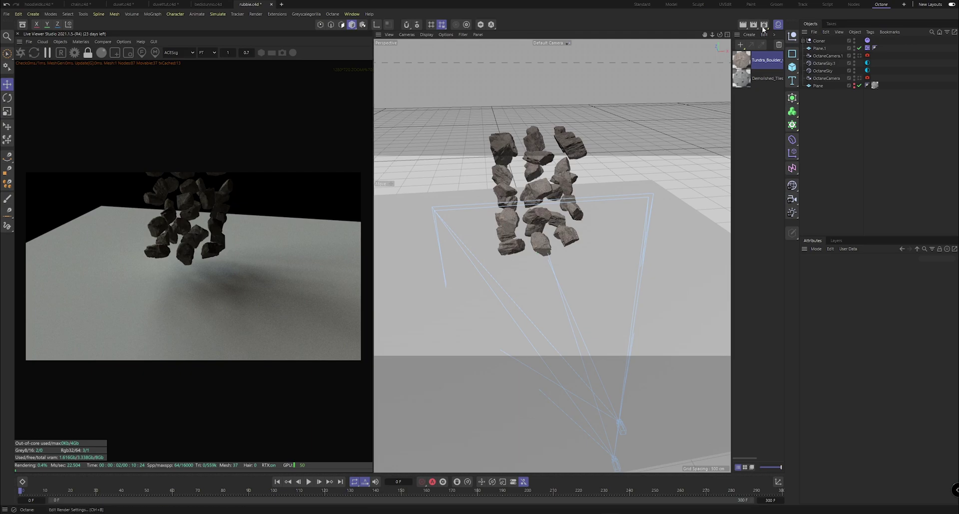
# Step: Look through OctaneCamera and play the rock simulation up to frame 241
pyautogui.click(859, 79)
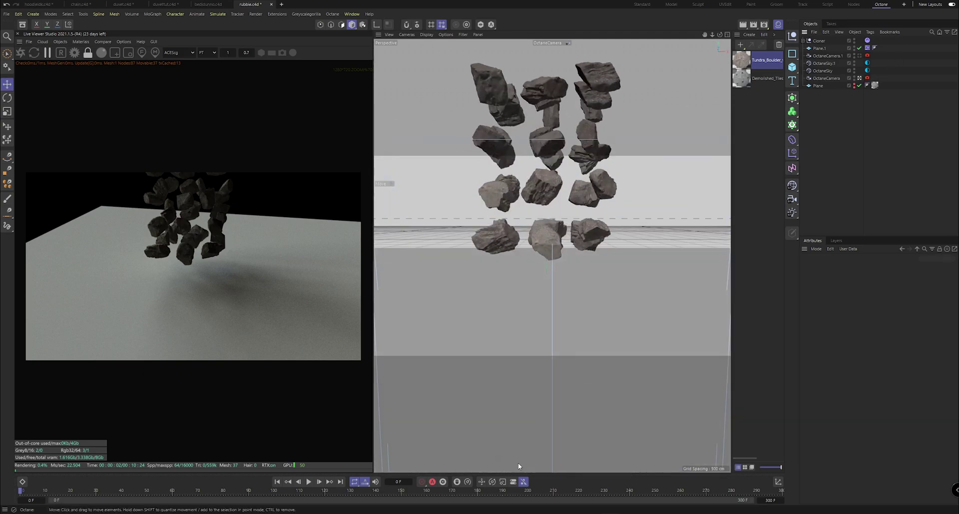
pyautogui.click(308, 482)
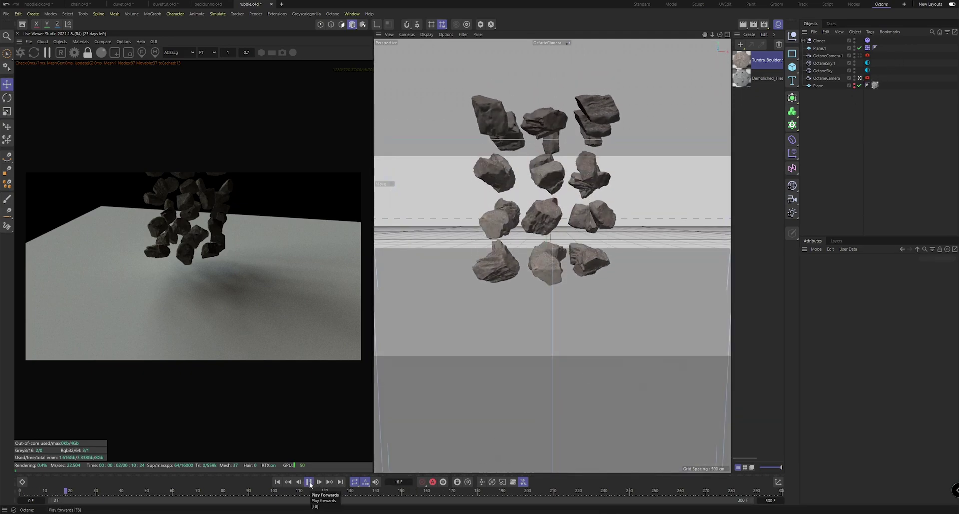
pyautogui.click(309, 482)
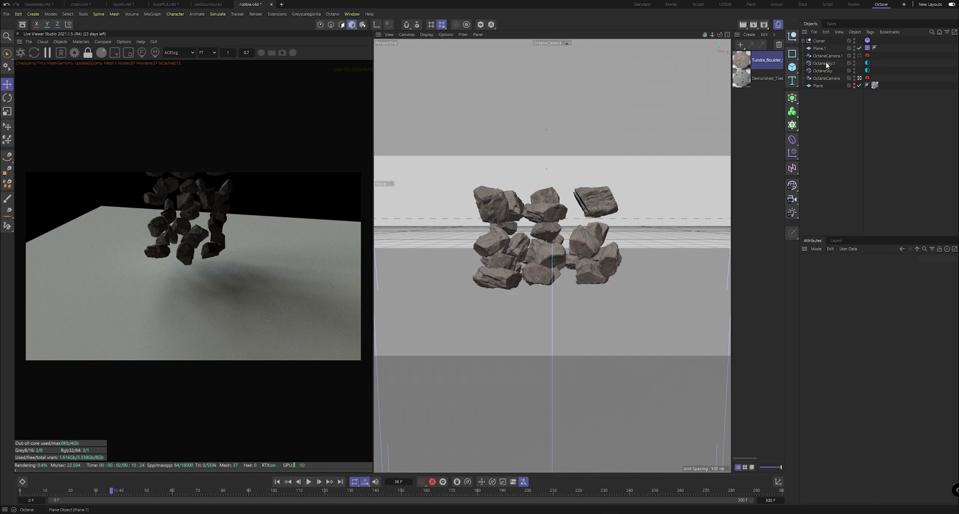
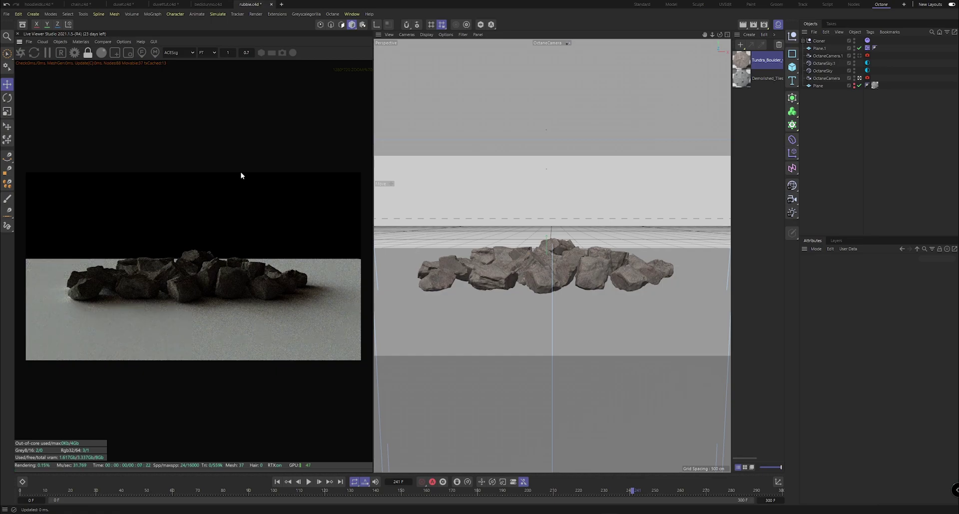
# Step: Set the focal length of OctaneCamera to 80 mm to frame the rock pile more tightly
pyautogui.scroll(1, 184, 278)
pyautogui.scroll(-3, 182, 275)
pyautogui.scroll(3, 182, 275)
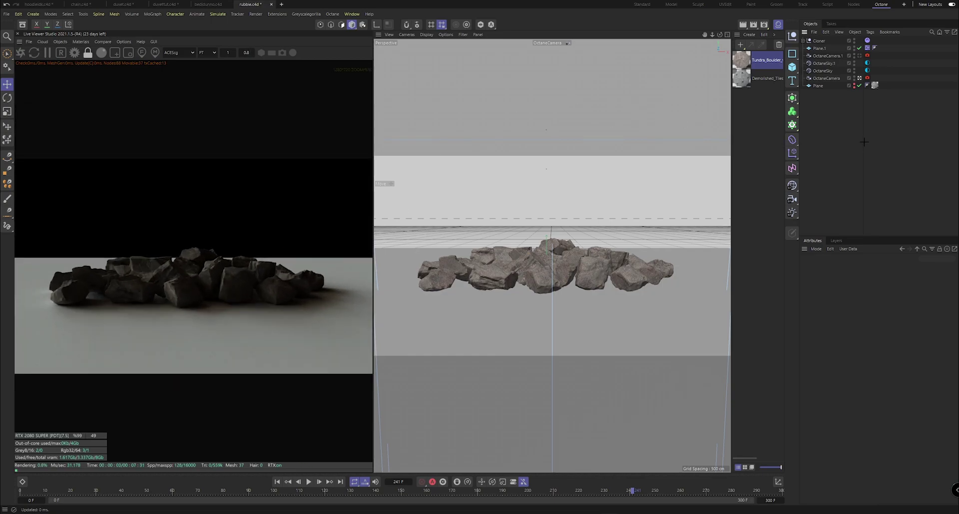
pyautogui.click(829, 78)
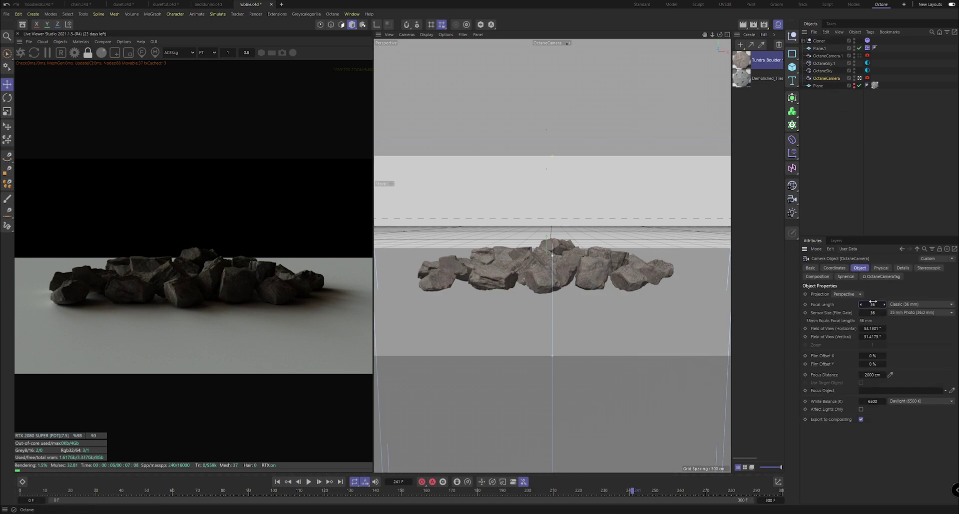
pyautogui.press('Return')
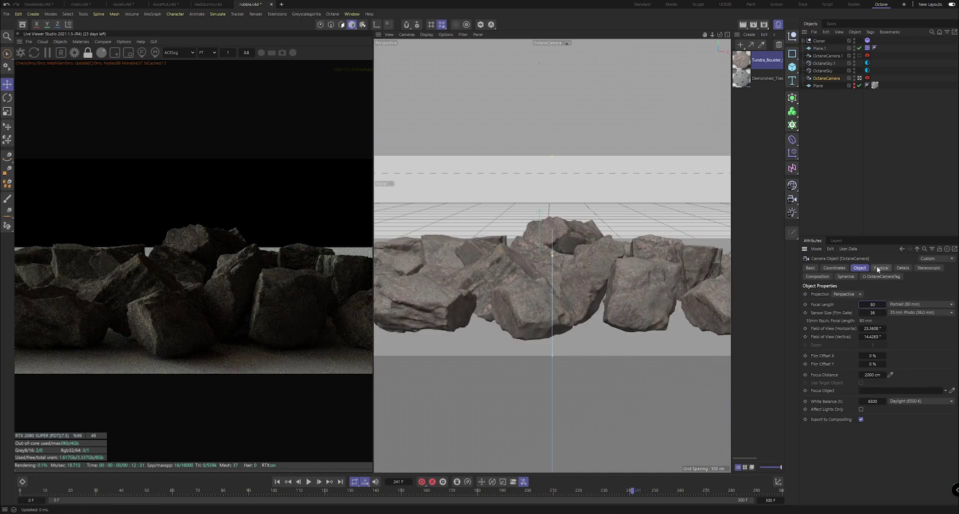
pyautogui.click(834, 267)
pyautogui.moveTo(897, 312); pyautogui.dragTo(897, 315)
pyautogui.click(884, 222)
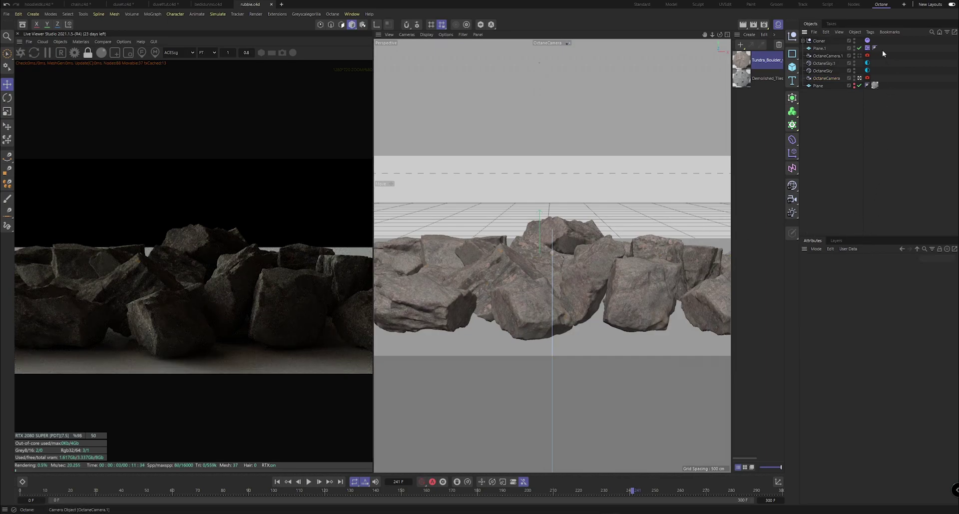
# Step: Rotate the OctaneSky environment texture to a RotX of about -0.236 and save the scene
pyautogui.click(869, 71)
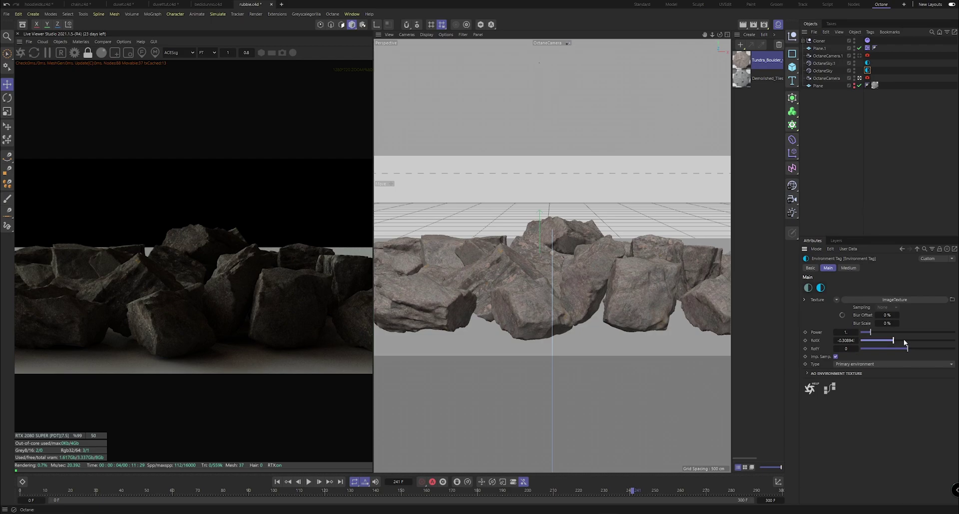
pyautogui.moveTo(910, 339); pyautogui.dragTo(899, 344)
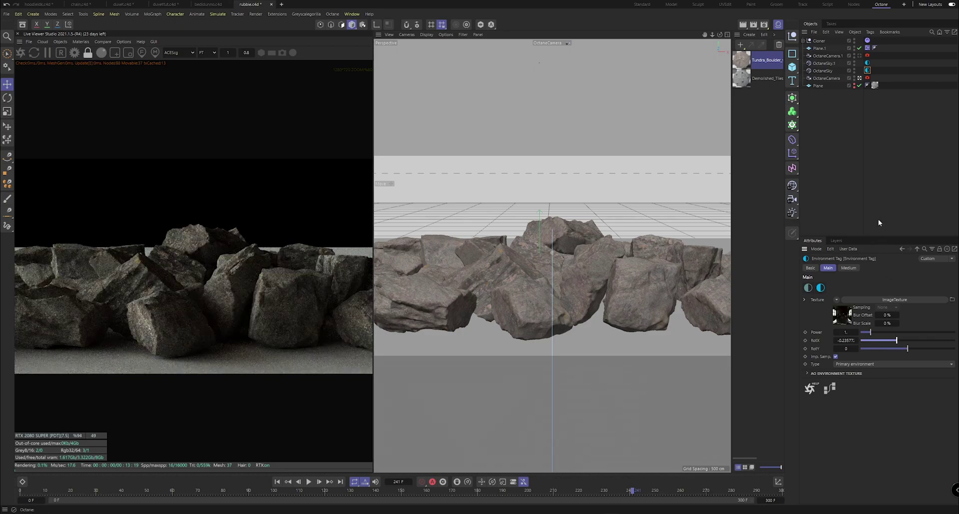
pyautogui.click(879, 179)
pyautogui.hotkey('ctrl', 's')
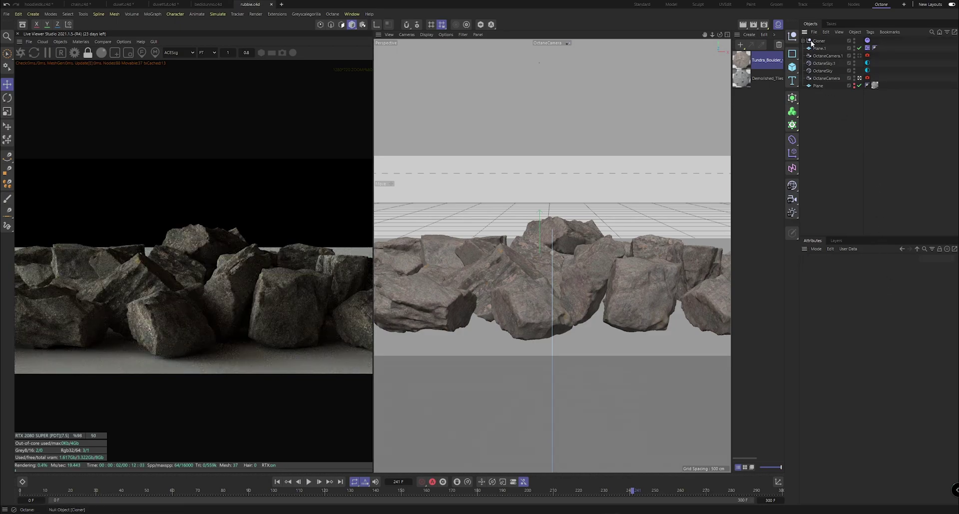
# Step: Bake all dynamics caches from the Cloner group's dynamics tag and move the timeline to frame 143
pyautogui.click(818, 42)
pyautogui.click(867, 40)
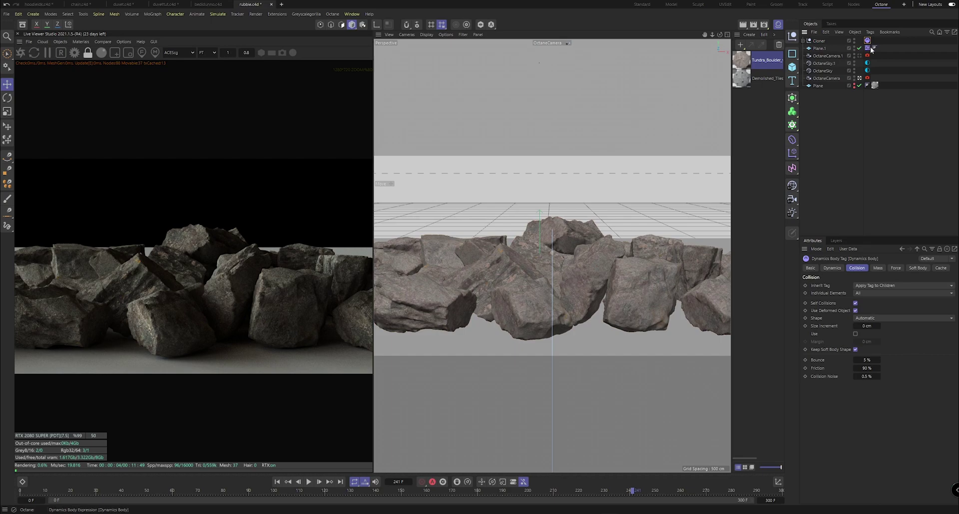
pyautogui.click(940, 268)
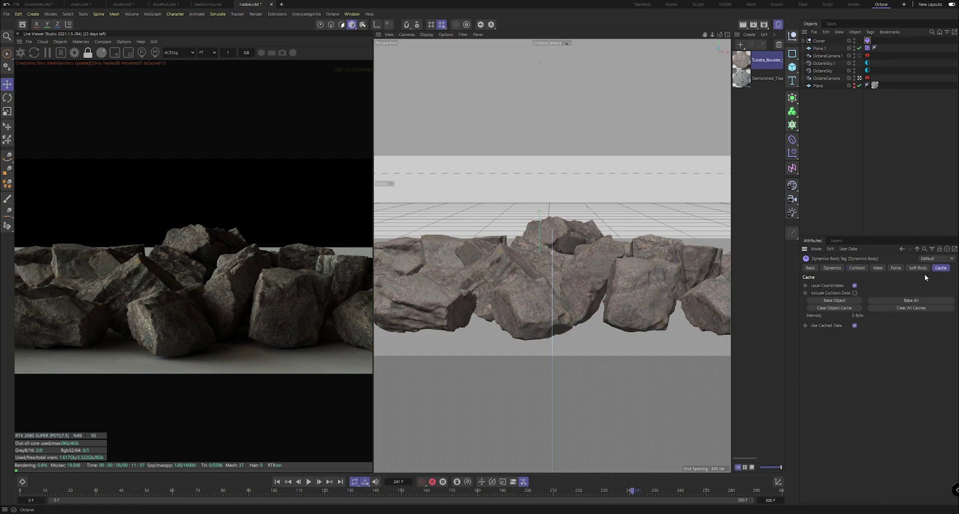
pyautogui.click(888, 301)
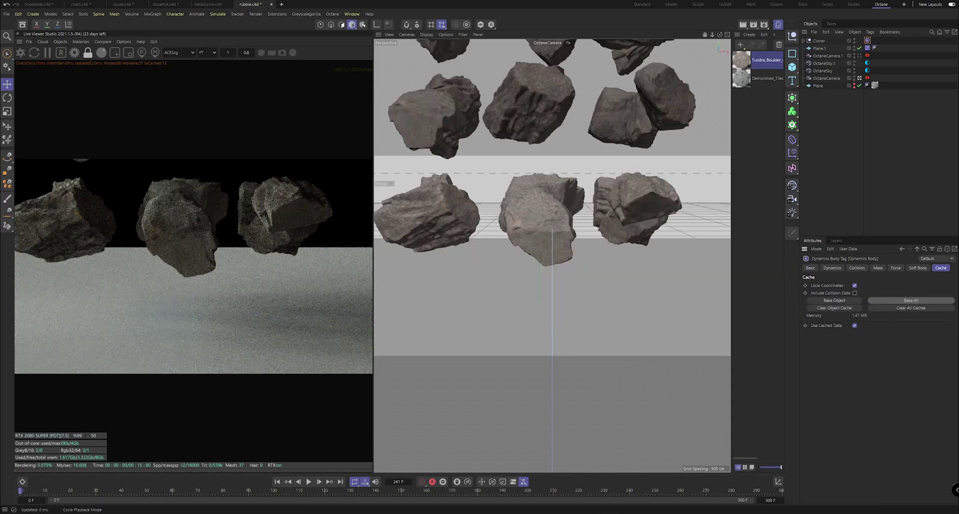
pyautogui.moveTo(96, 492); pyautogui.dragTo(385, 472)
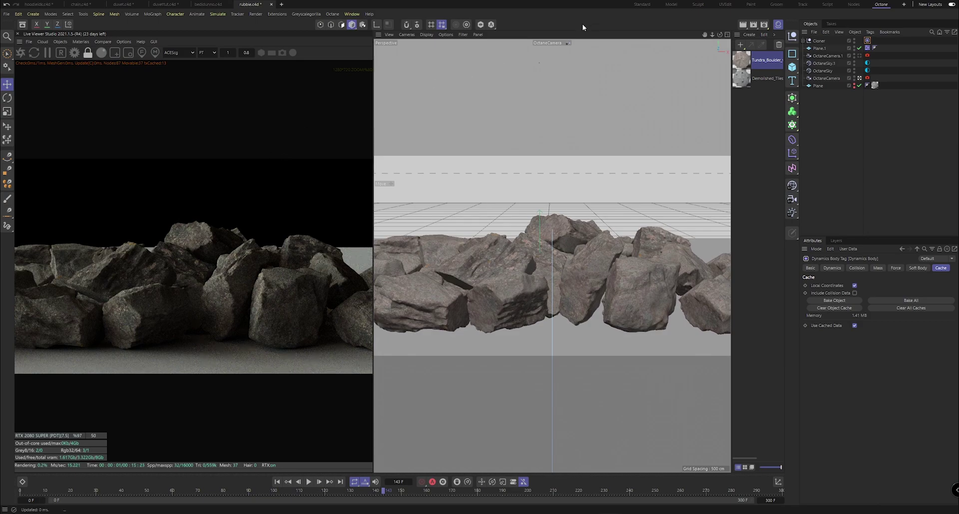
# Step: Merge all the rocks in the Cloner group into one object with Connect Objects + Delete
pyautogui.click(823, 41)
pyautogui.click(867, 41)
pyautogui.click(803, 41)
pyautogui.click(827, 48)
pyautogui.scroll(-5, 839, 163)
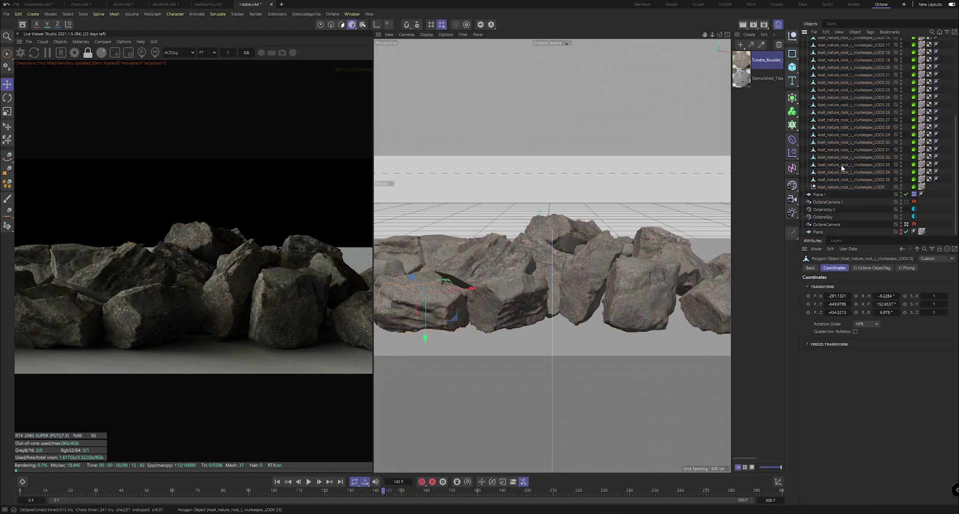
pyautogui.keyDown('shift'); pyautogui.click(839, 187); pyautogui.keyUp('shift')
pyautogui.scroll(5, 839, 150)
pyautogui.rightClick(839, 86)
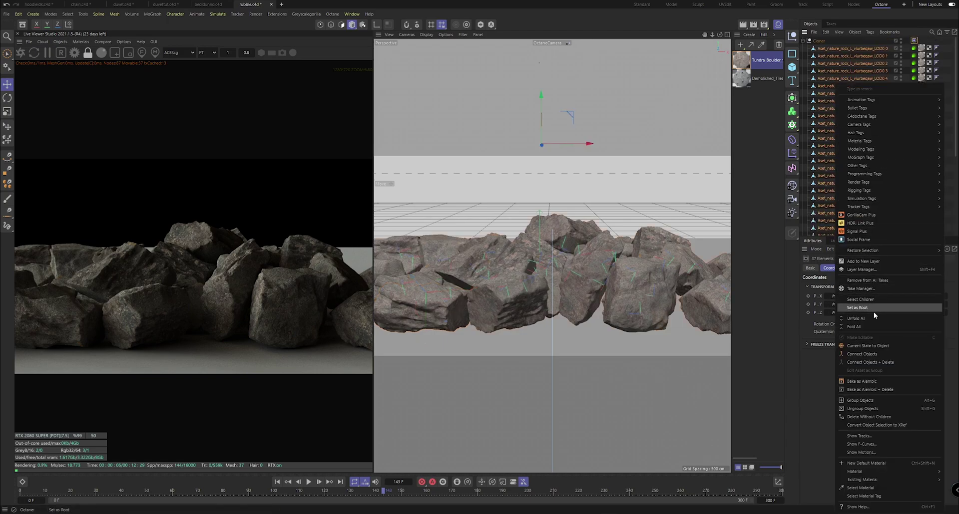
pyautogui.click(870, 363)
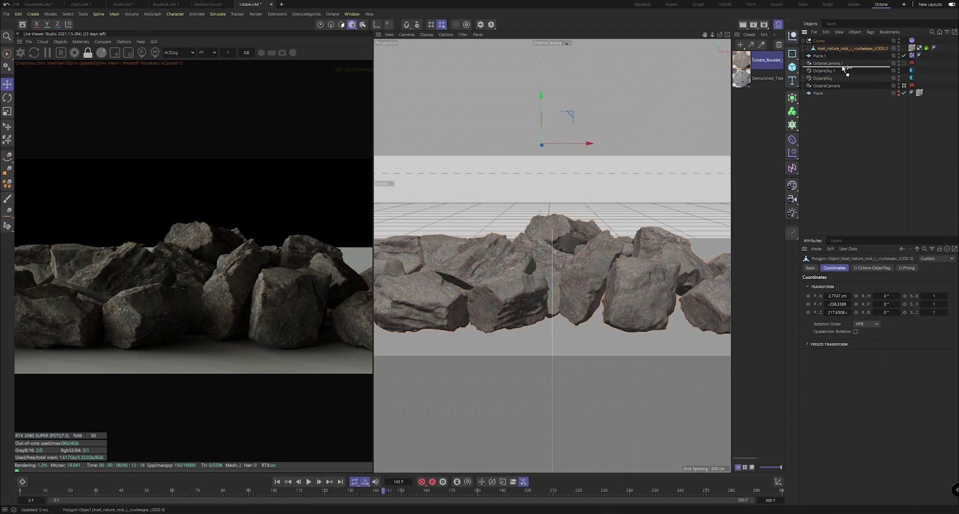
# Step: Move the merged rock object out of the Cloner group and delete the empty group
pyautogui.click(840, 146)
pyautogui.click(819, 40)
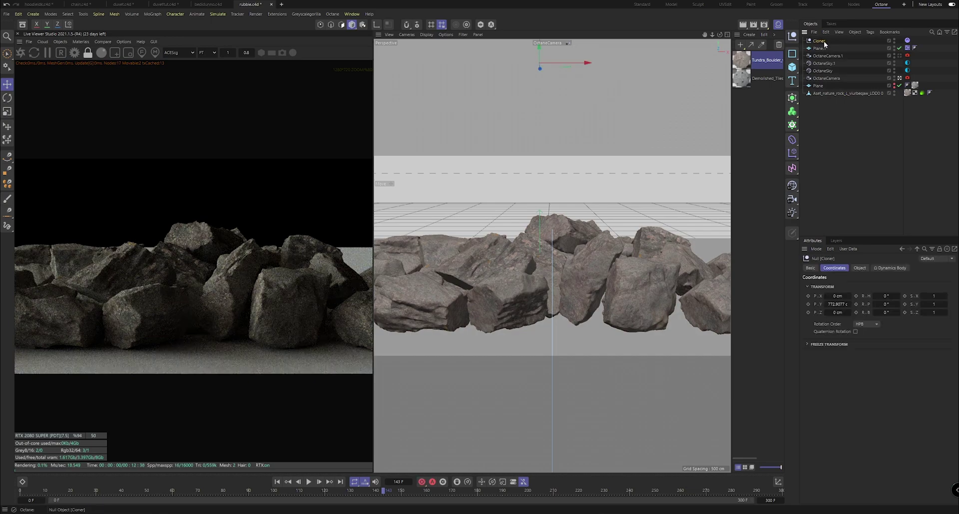
pyautogui.press('Delete')
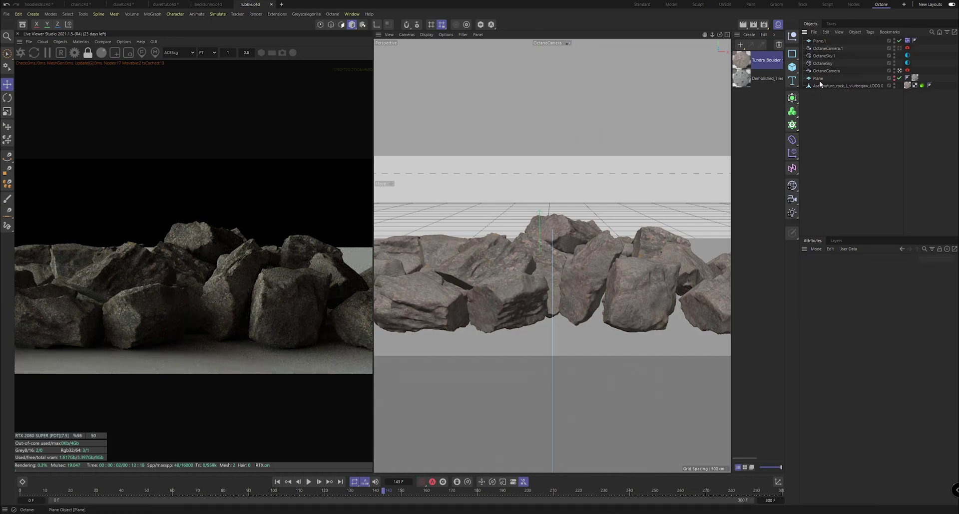
# Step: Switch to Quixel Bridge, export the downloaded Brick Debris asset at 4K Resolution to the scene, and return to Cinema 4D
pyautogui.hotkey('alt', 'Tab')
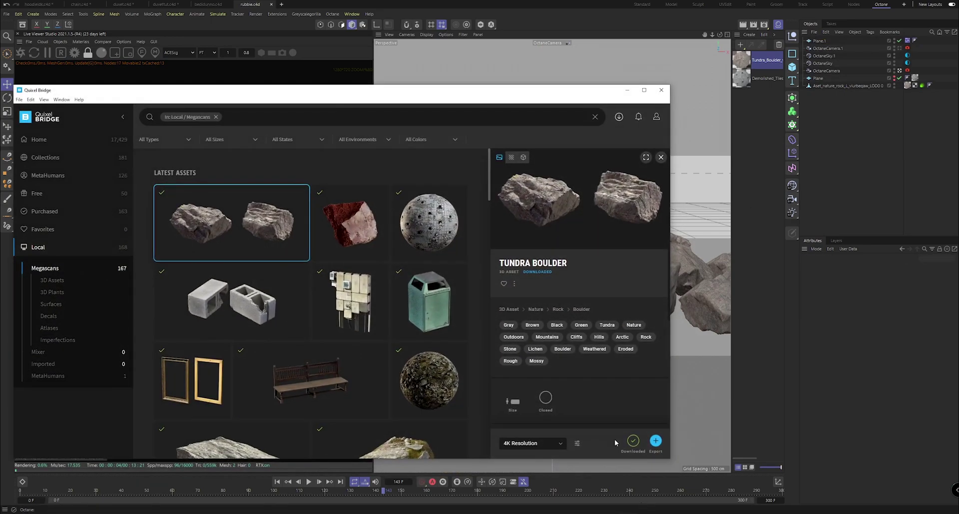
pyautogui.click(352, 225)
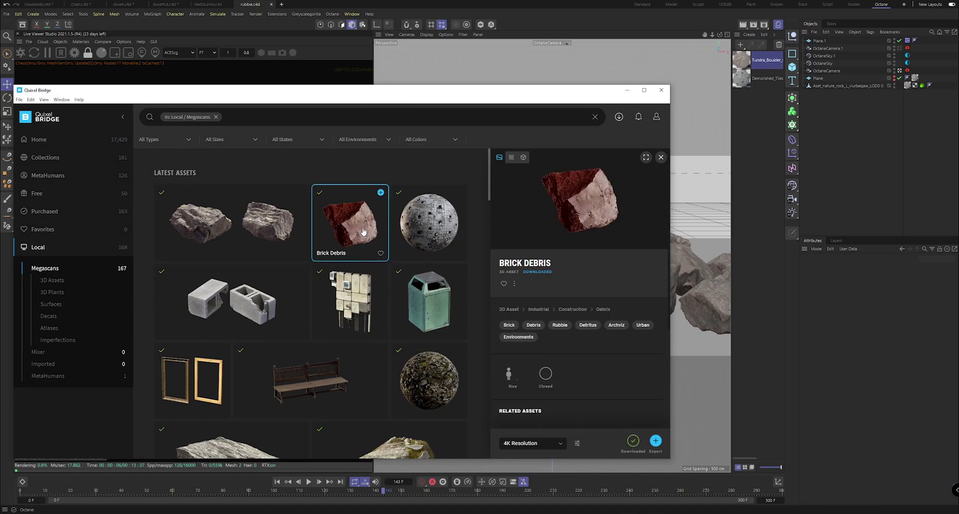
pyautogui.click(655, 441)
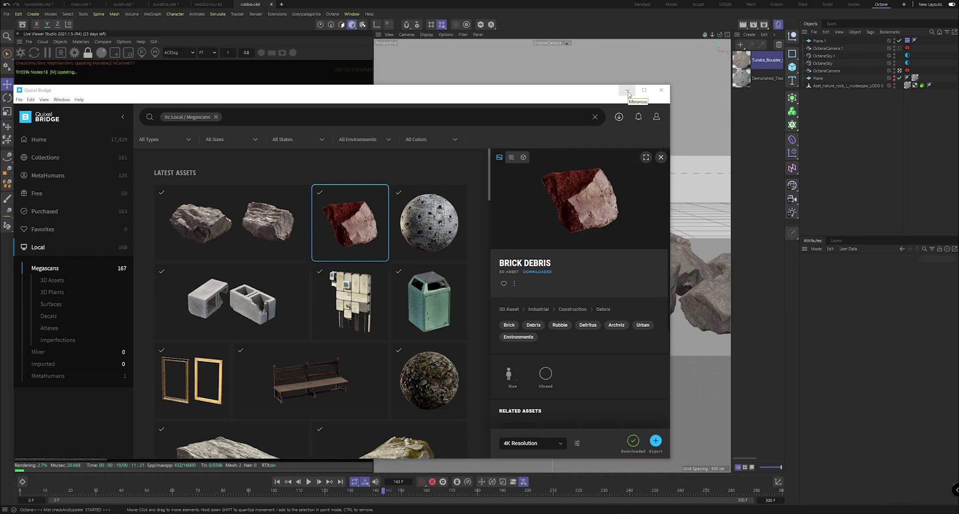
pyautogui.click(627, 91)
pyautogui.click(843, 124)
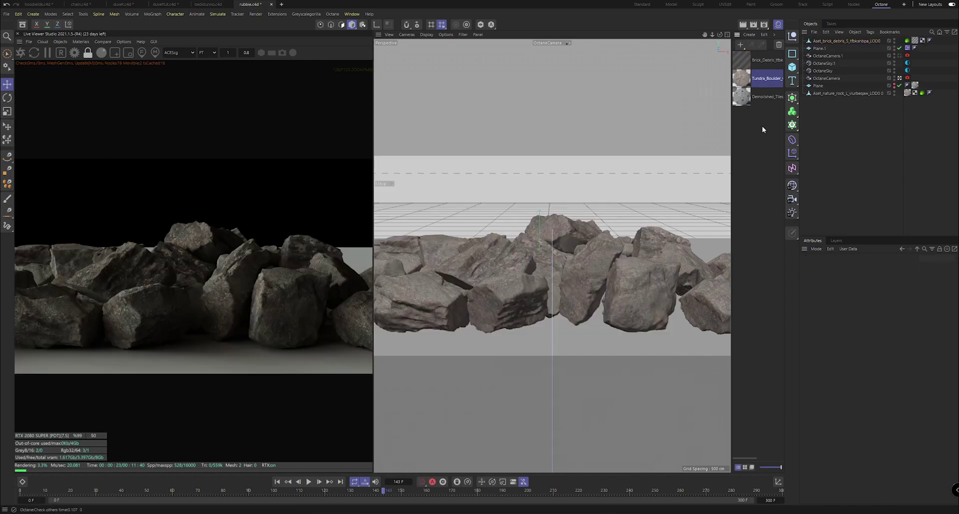
# Step: Create a MoGraph Cloner and place the imported brick debris object inside it
pyautogui.click(792, 124)
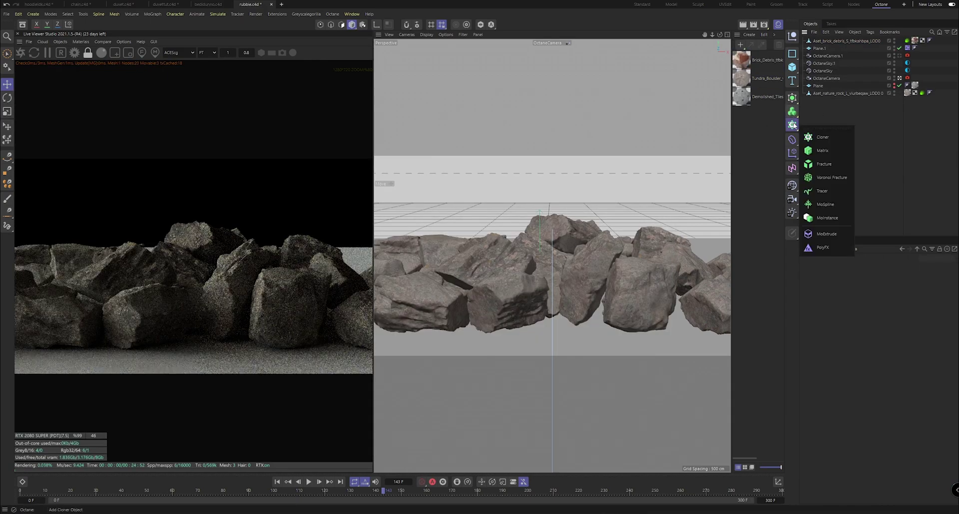
pyautogui.click(818, 138)
pyautogui.moveTo(823, 50); pyautogui.dragTo(820, 41)
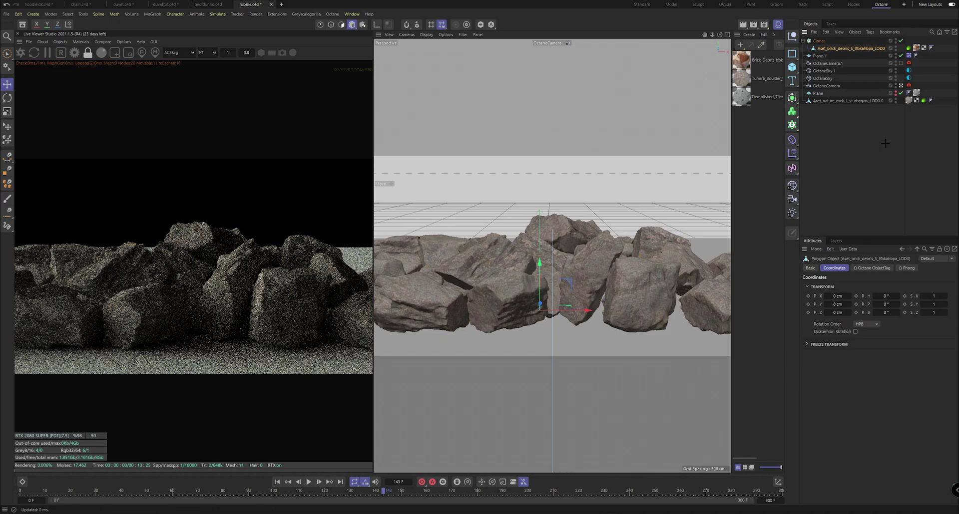
# Step: Leave the Octane camera for the default view and raise the Cloner above the rock pile
pyautogui.click(901, 86)
pyautogui.click(819, 47)
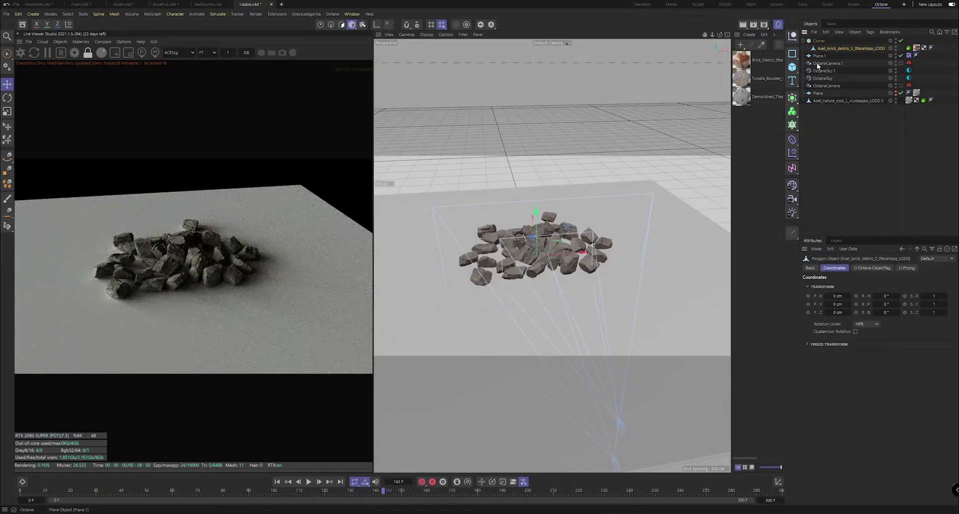
pyautogui.click(820, 42)
pyautogui.moveTo(536, 214); pyautogui.dragTo(543, 167)
# Step: Set the Cloner's transform scale to 5 on the X, Y and Z axes
pyautogui.click(879, 268)
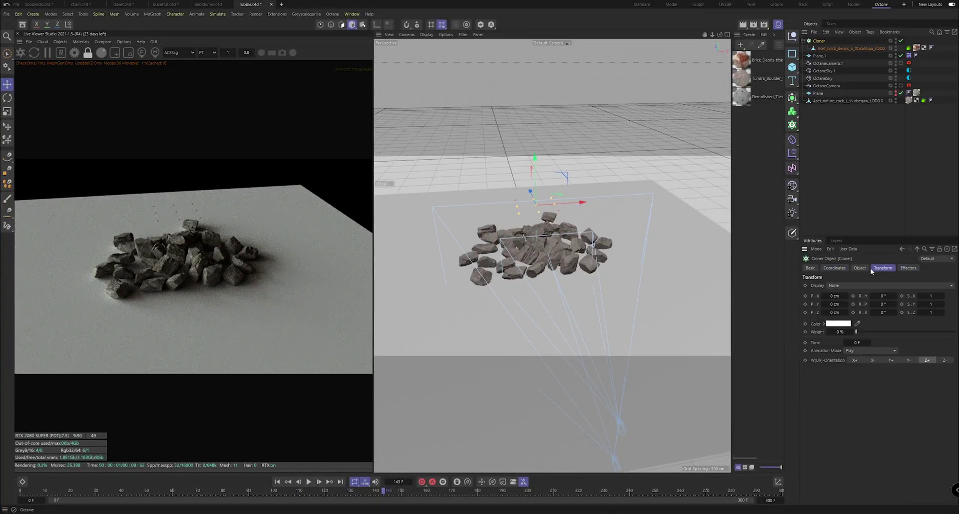
pyautogui.click(932, 296)
pyautogui.write('5')
pyautogui.click(931, 304)
pyautogui.write('5')
pyautogui.click(931, 313)
pyautogui.write('5')
pyautogui.click(928, 324)
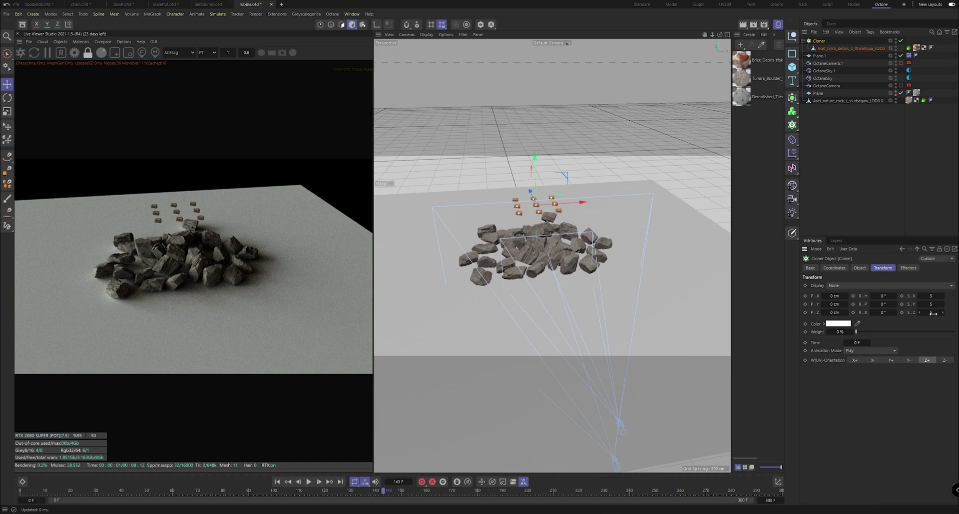
# Step: Set the Cloner's vertical grid count to 5 and raise the clones clear of the rock pile
pyautogui.click(860, 268)
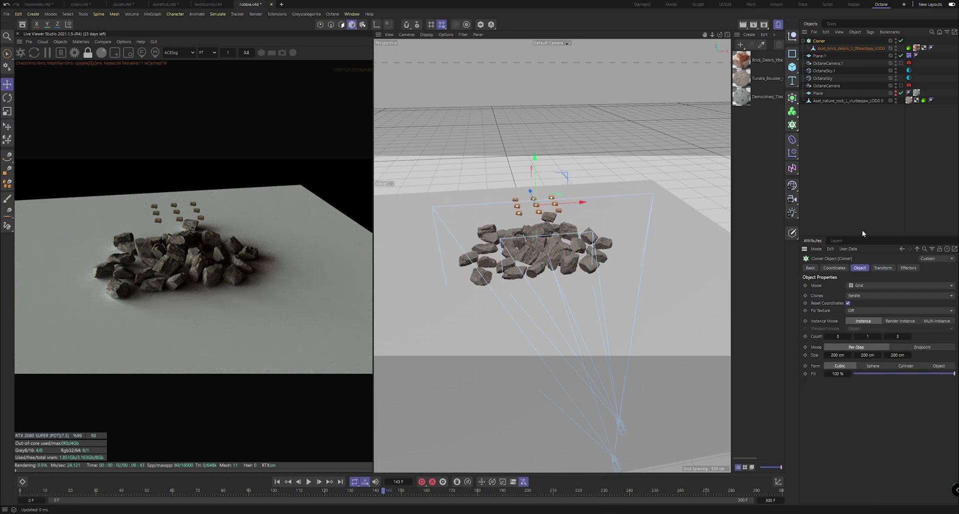
pyautogui.click(879, 335)
pyautogui.click(879, 336)
pyautogui.click(879, 335)
pyautogui.click(879, 335)
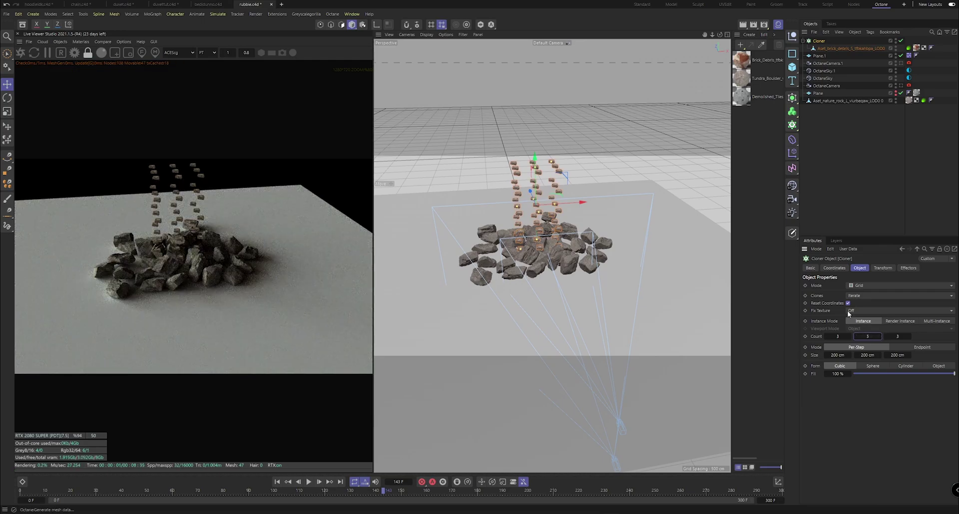
pyautogui.moveTo(535, 166)
pyautogui.mouseDown()
pyautogui.moveTo(537, 129)
pyautogui.moveTo(551, 255)
pyautogui.moveTo(624, 247)
pyautogui.mouseUp()
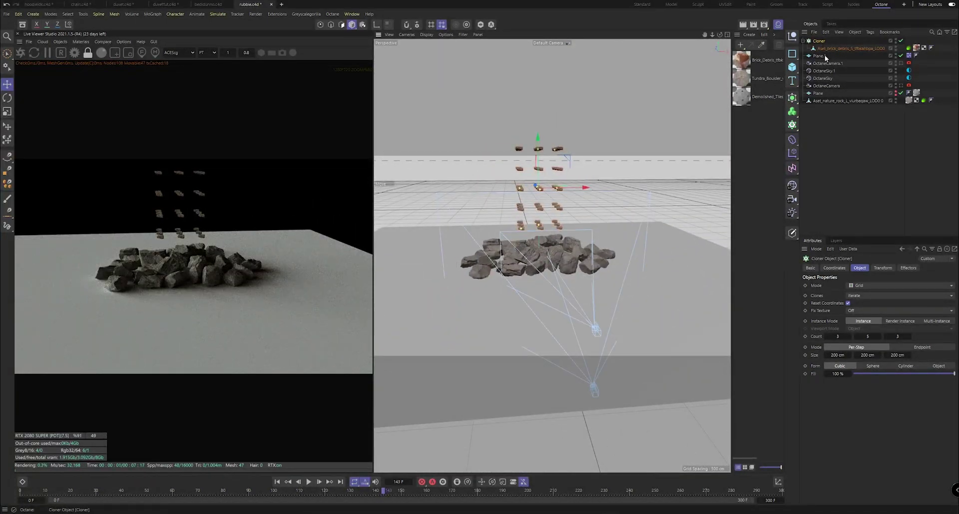
pyautogui.moveTo(719, 34); pyautogui.dragTo(736, 49)
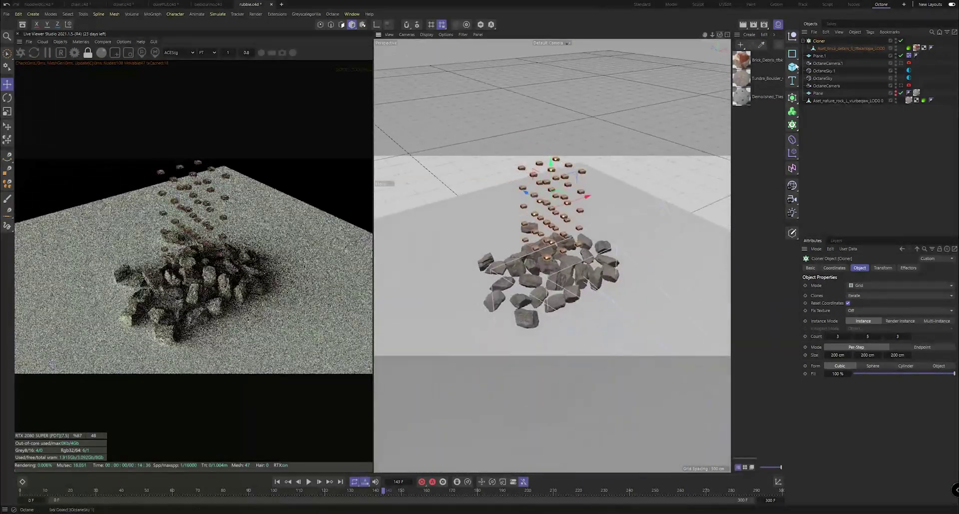
# Step: Set the color space of the Brick Debris material's albedo texture to ACEScg and check the bricks up close
pyautogui.doubleClick(742, 60)
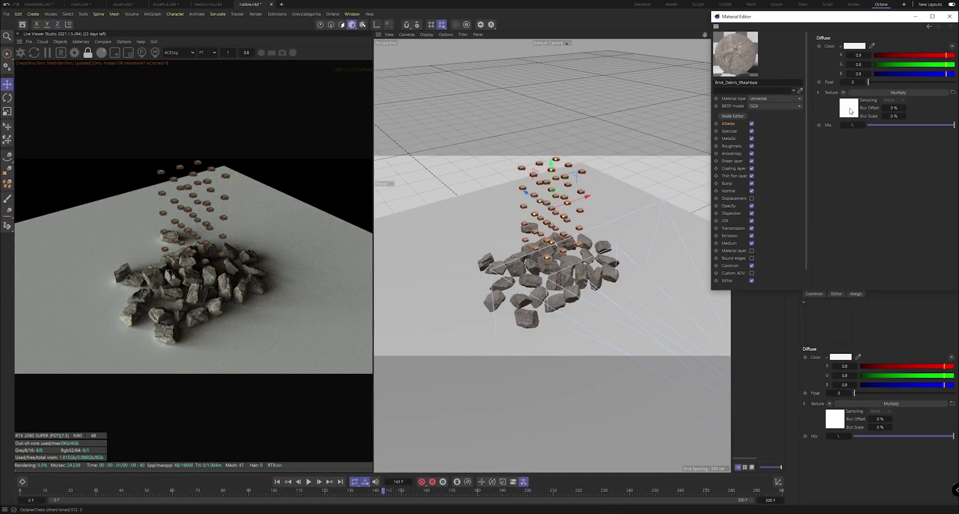
pyautogui.click(851, 110)
pyautogui.click(856, 76)
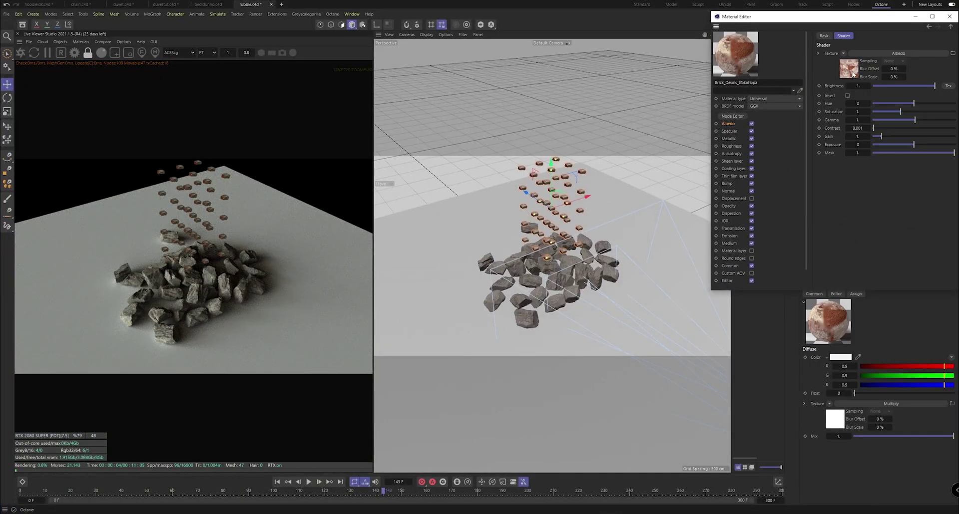
pyautogui.click(852, 75)
pyautogui.click(859, 107)
pyautogui.click(864, 151)
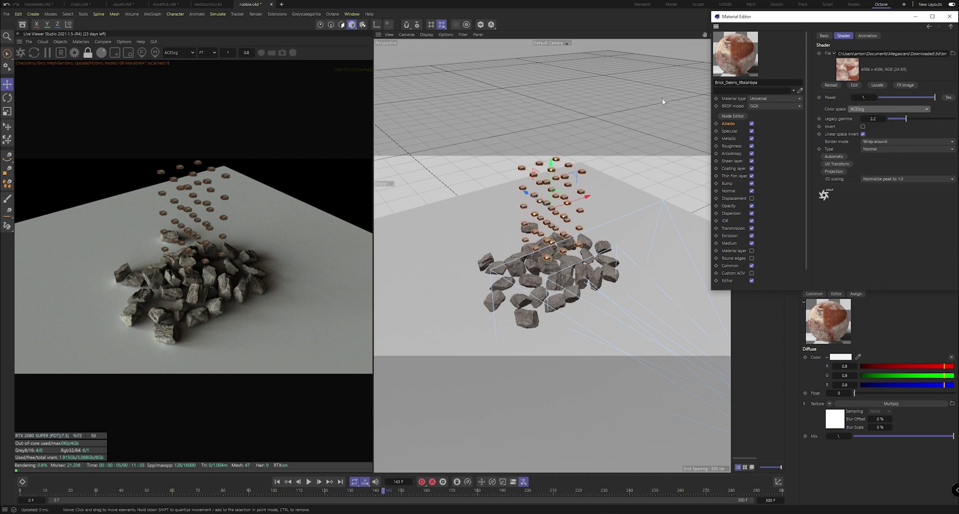
pyautogui.click(916, 17)
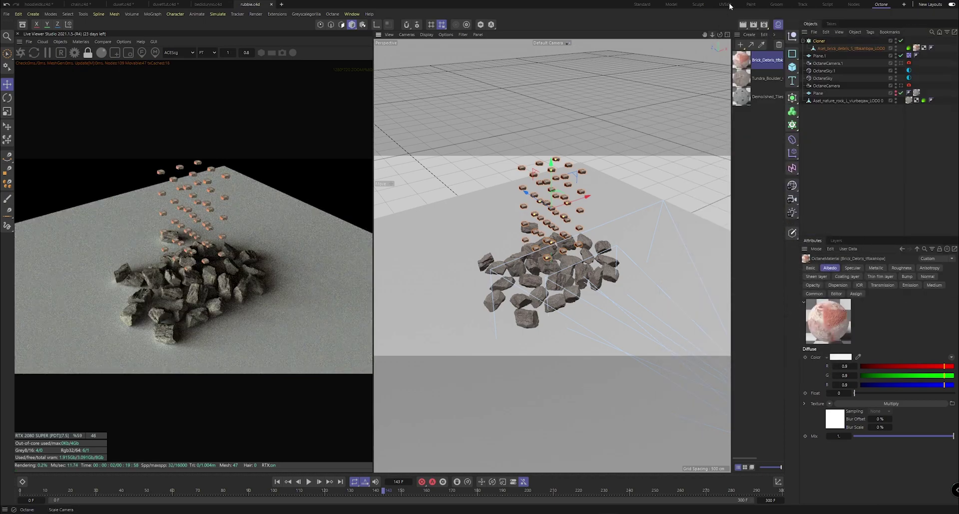
pyautogui.moveTo(712, 35); pyautogui.dragTo(779, 35)
pyautogui.scroll(-5, 552, 256)
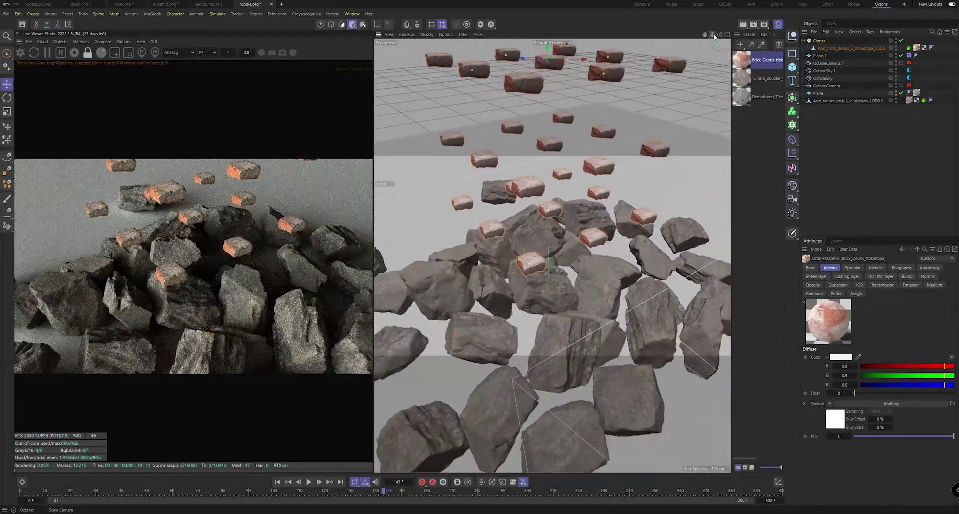
pyautogui.moveTo(713, 35)
pyautogui.mouseDown()
pyautogui.moveTo(639, 35)
pyautogui.moveTo(709, 31)
pyautogui.moveTo(709, 20)
pyautogui.mouseUp()
pyautogui.click(846, 128)
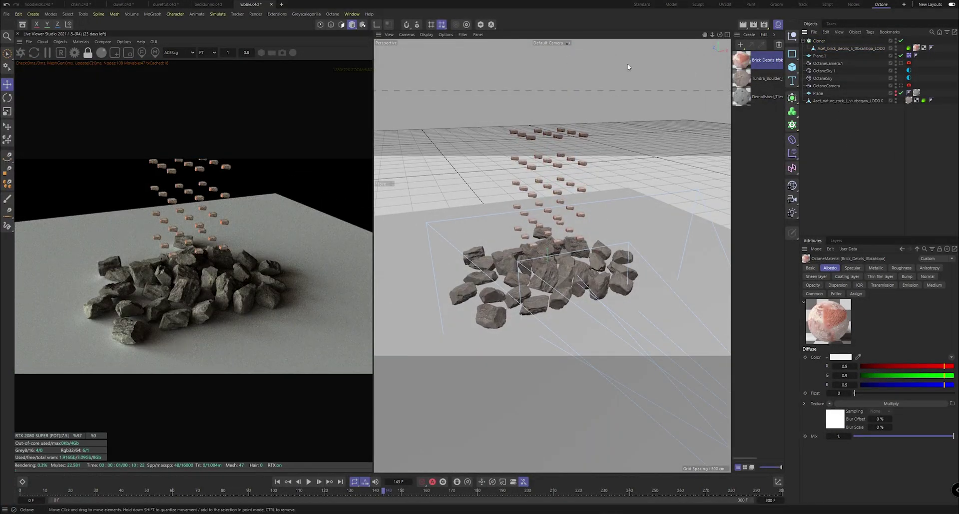
# Step: Add a Random effector to the brick Cloner
pyautogui.click(819, 41)
pyautogui.click(147, 14)
pyautogui.moveTo(165, 30)
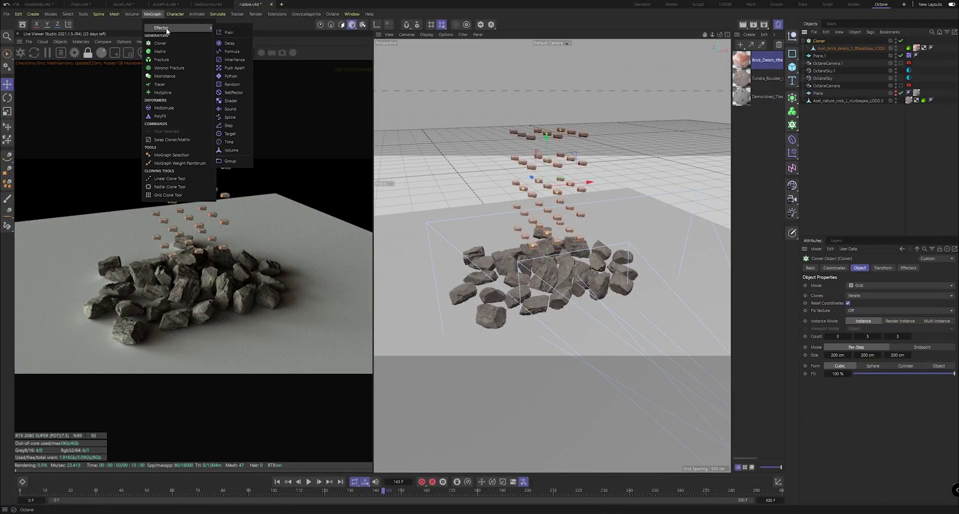
pyautogui.click(238, 85)
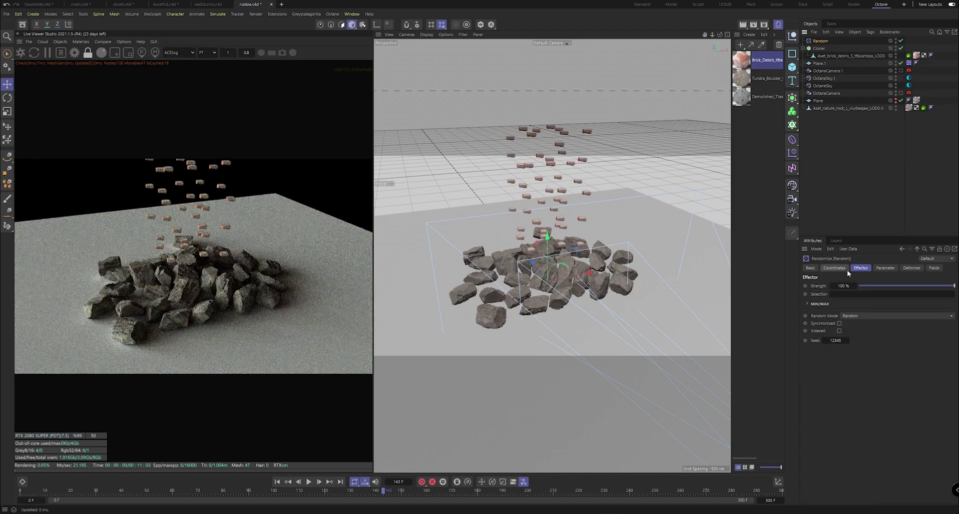
# Step: Turn off the Random effector's position and randomize rotation by 360° on the H, P and B axes
pyautogui.click(882, 268)
pyautogui.click(848, 311)
pyautogui.click(848, 319)
pyautogui.click(858, 327)
pyautogui.write('360')
pyautogui.click(861, 335)
pyautogui.write('360')
pyautogui.click(858, 343)
pyautogui.write('360')
pyautogui.press('Return')
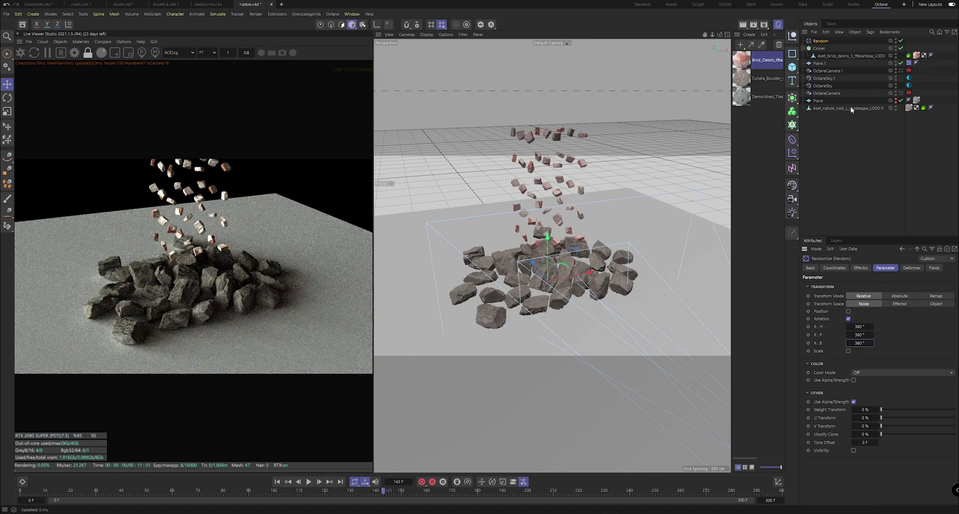
# Step: Make the brick Cloner editable, add a Rigid Body tag to the resulting group, and save the scene
pyautogui.click(816, 48)
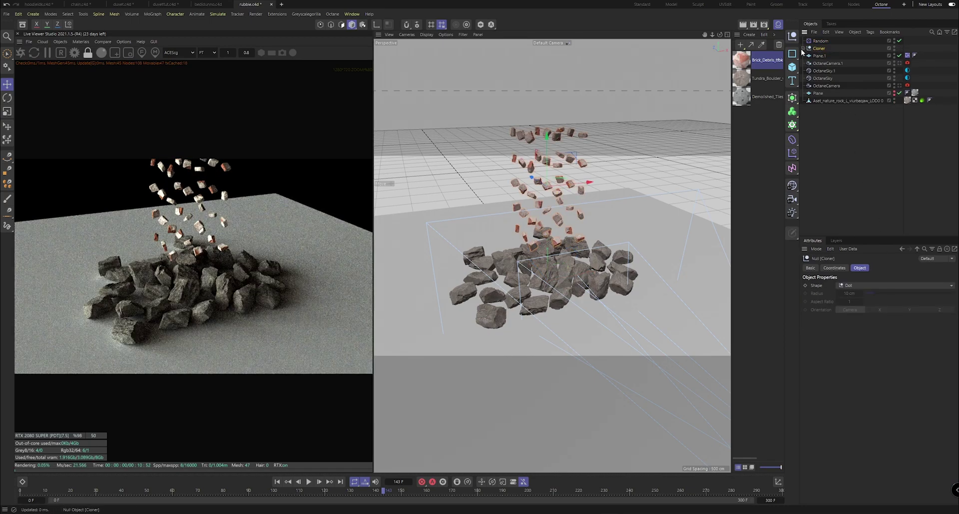
pyautogui.press('c')
pyautogui.rightClick(819, 50)
pyautogui.moveTo(844, 74)
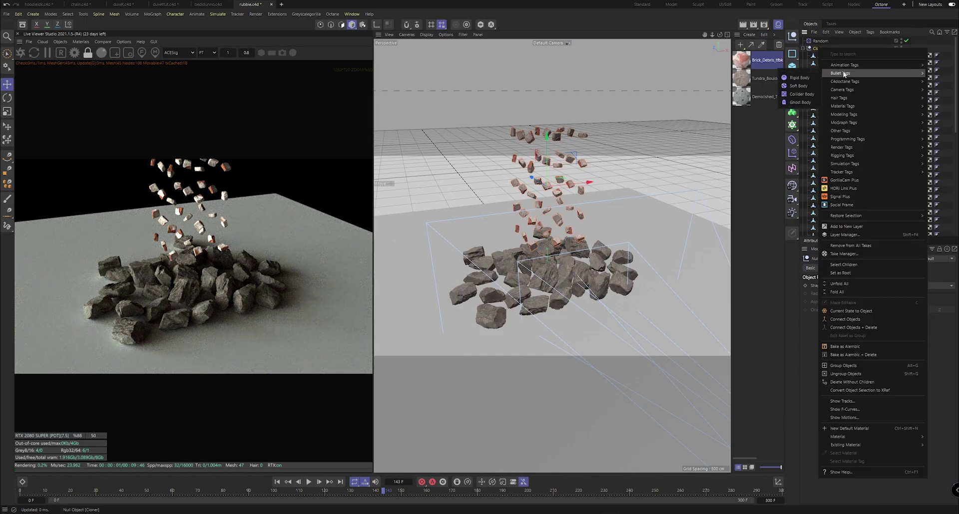
pyautogui.click(798, 78)
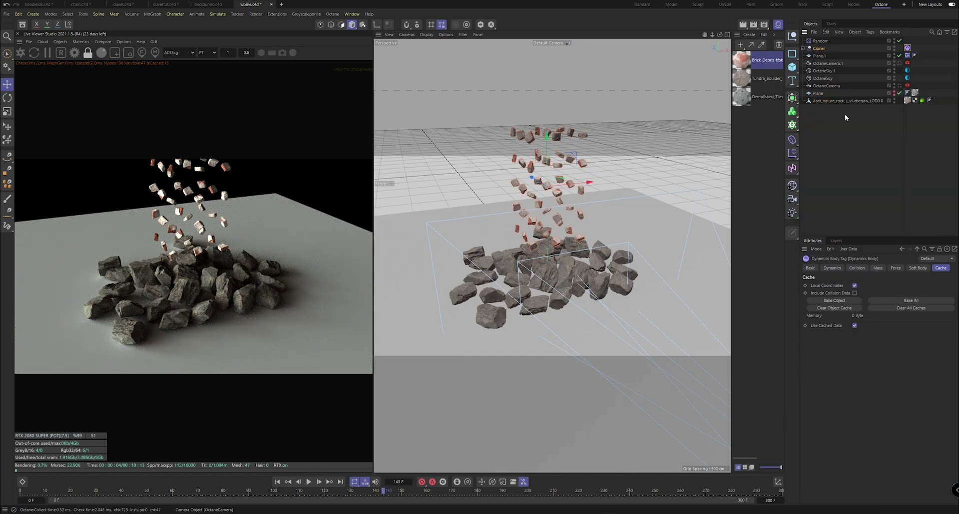
pyautogui.hotkey('ctrl', 's')
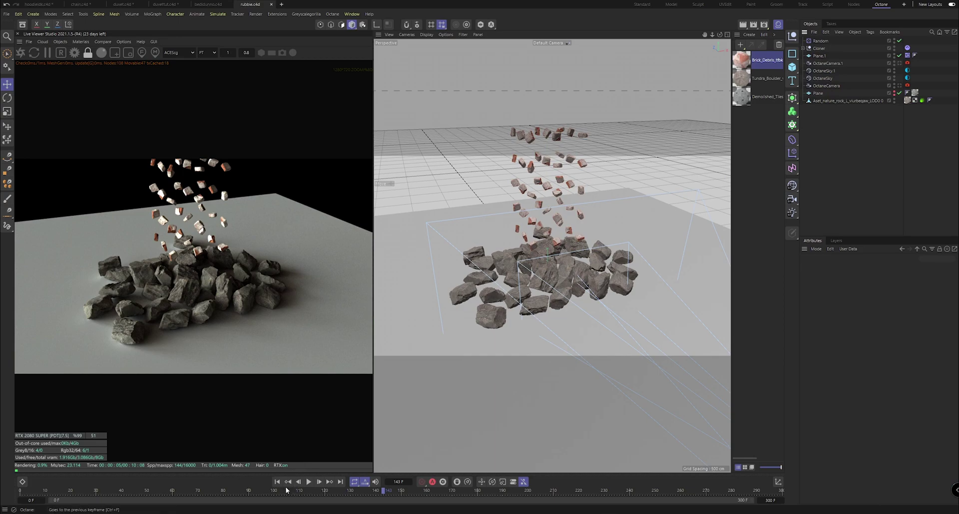
# Step: Add a Collider Body tag to the merged rock object
pyautogui.rightClick(843, 101)
pyautogui.moveTo(856, 104)
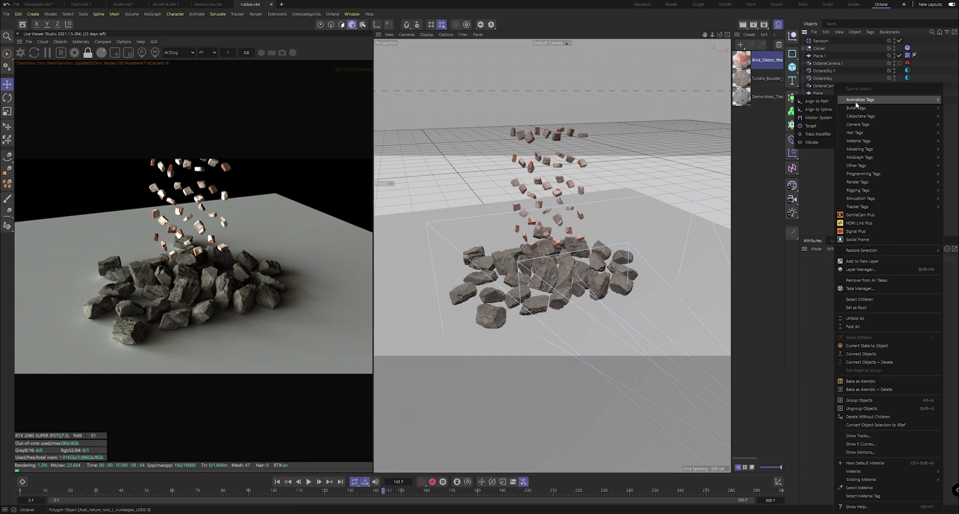
pyautogui.click(815, 128)
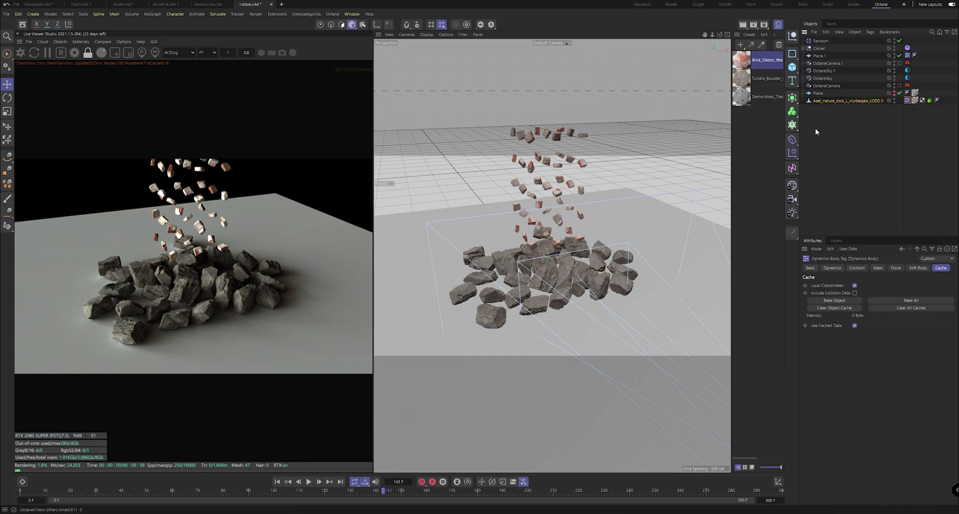
# Step: Play the brick drop simulation from frame 0 and rewind the timeline to the start
pyautogui.click(68, 492)
pyautogui.moveTo(68, 493); pyautogui.dragTo(2, 491)
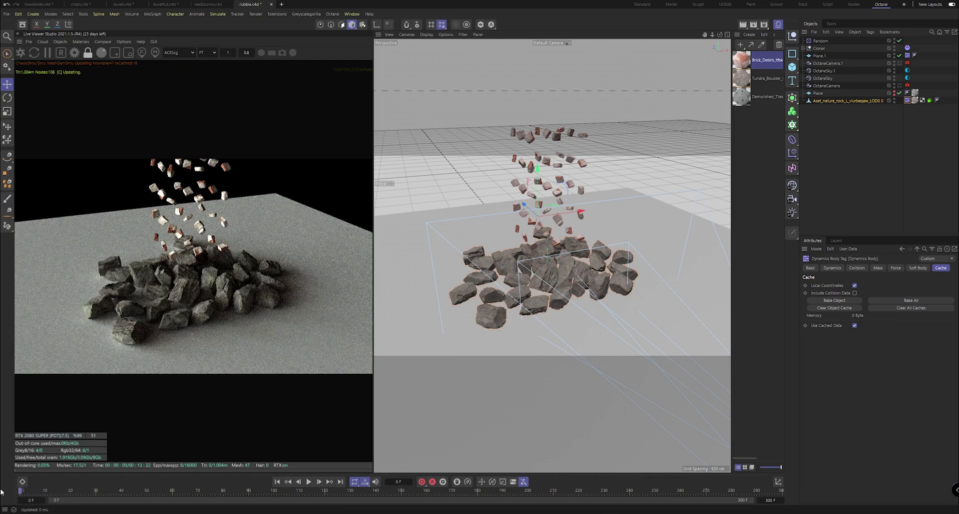
pyautogui.click(309, 481)
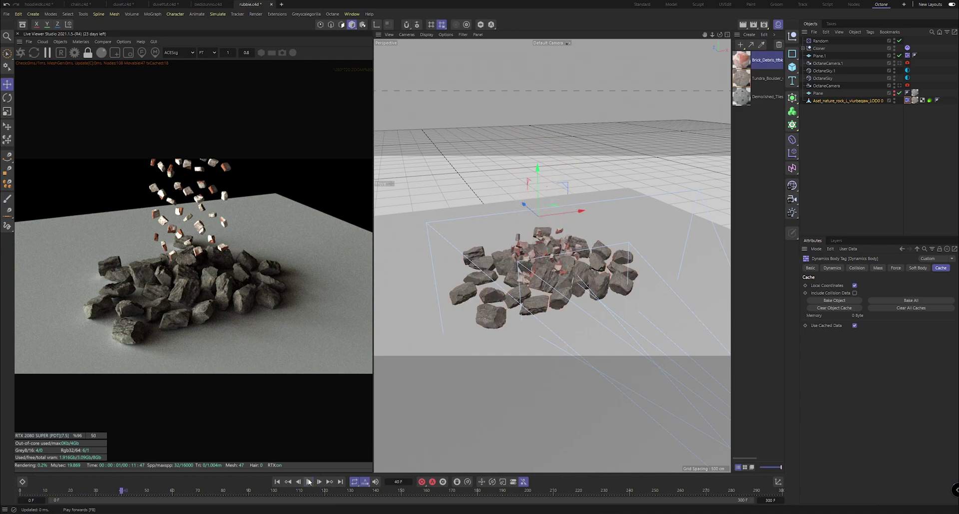
pyautogui.moveTo(100, 492); pyautogui.dragTo(1, 447)
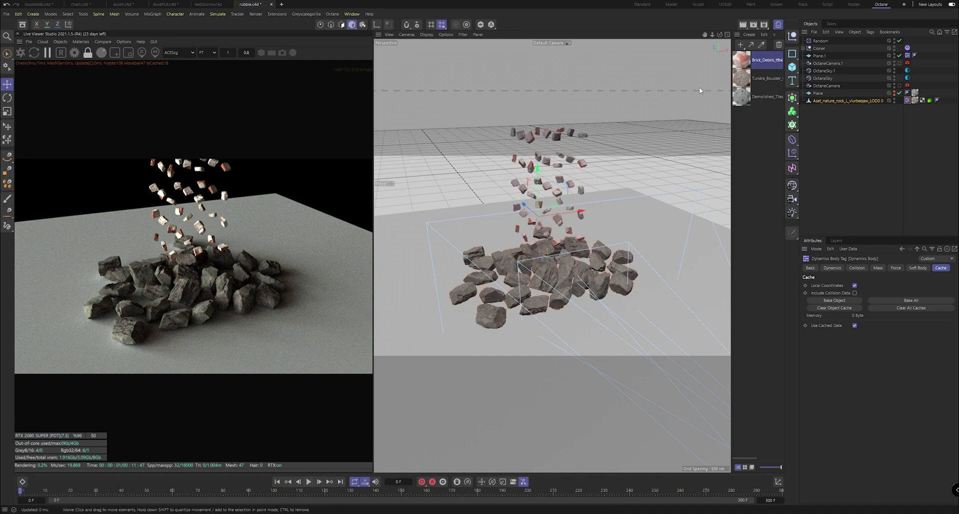
# Step: Check the Cloner group's bricks, undo the dynamics tags and the conversion to editable objects, and select the restored Cloner
pyautogui.click(819, 41)
pyautogui.click(819, 48)
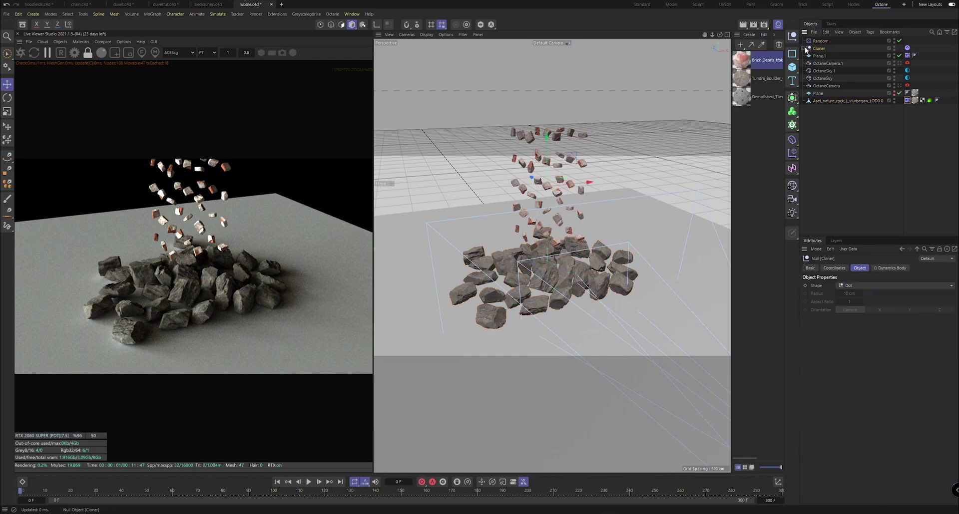
pyautogui.click(802, 49)
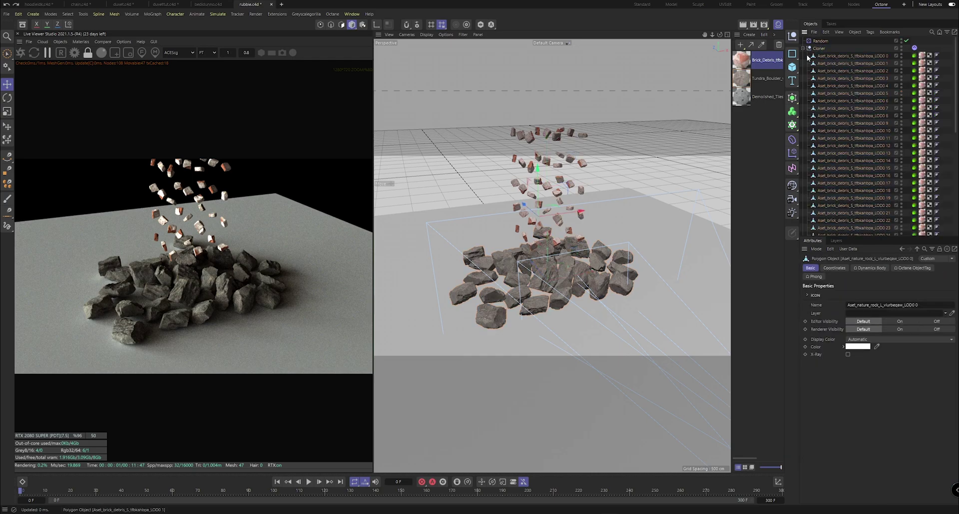
pyautogui.click(803, 48)
pyautogui.click(819, 41)
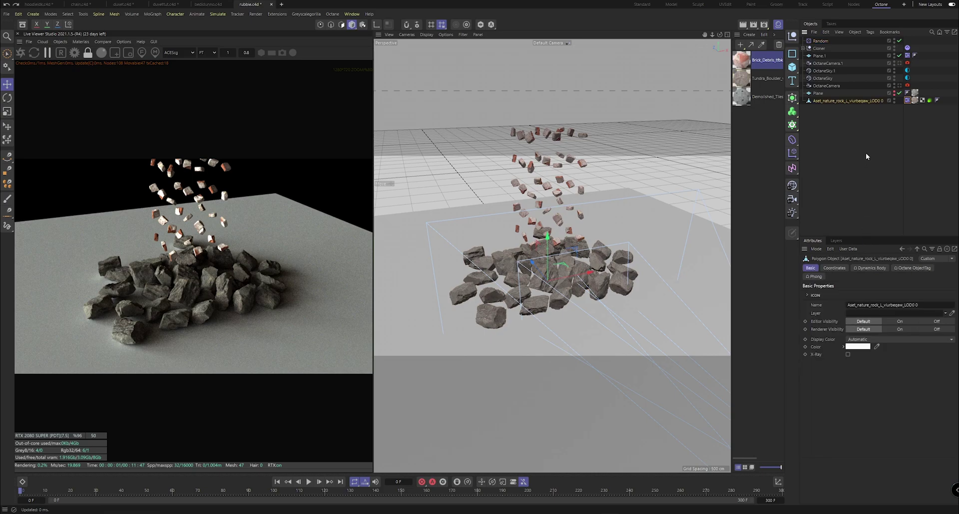
pyautogui.click(818, 48)
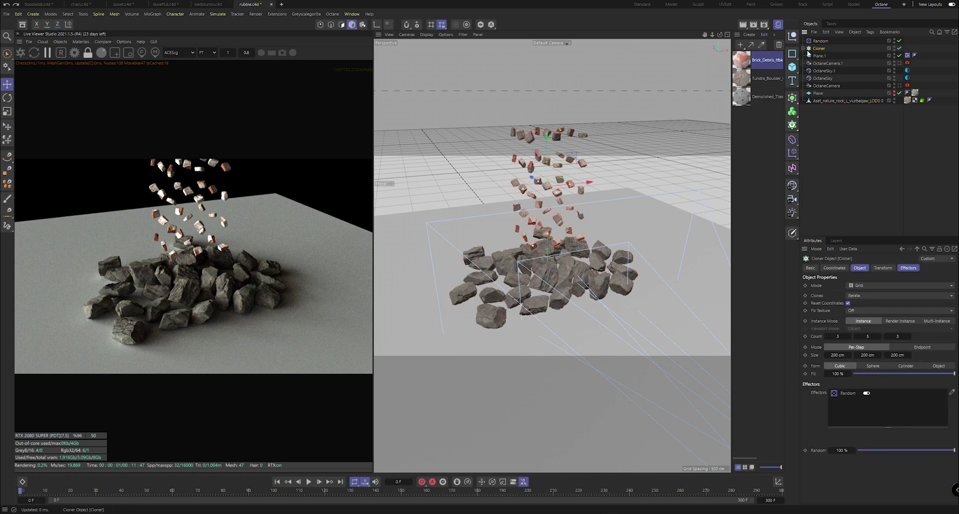
# Step: Set the brick Cloner's grid size to 500 cm on all three axes and raise the Cloner higher above the rocks
pyautogui.write('500')
pyautogui.press('Tab')
pyautogui.write('500')
pyautogui.press('Tab')
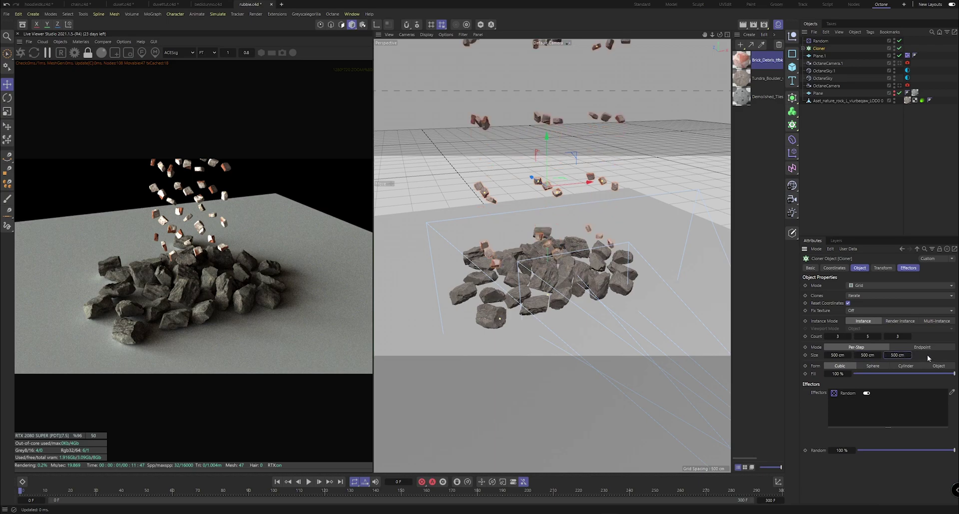
pyautogui.write('500')
pyautogui.press('Return')
pyautogui.moveTo(551, 139); pyautogui.dragTo(546, 60)
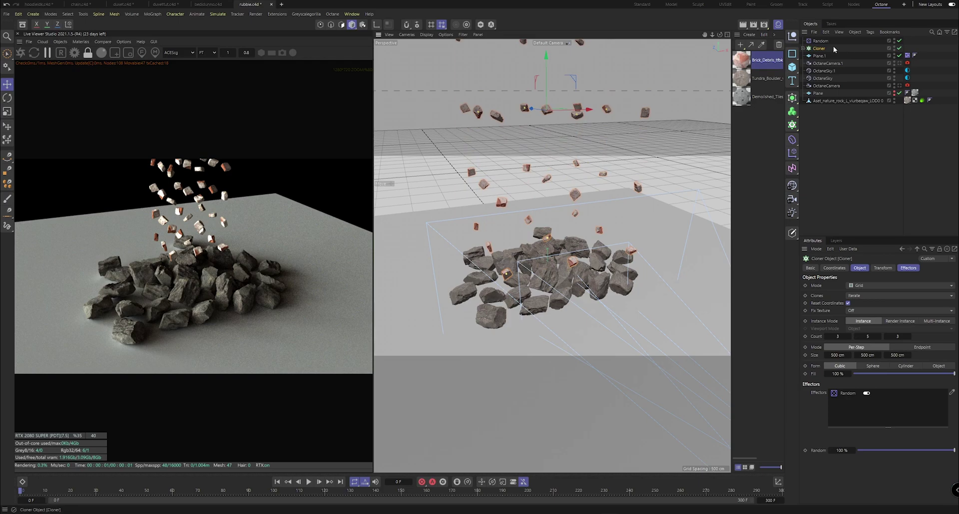
# Step: Make the brick Cloner editable and add a Rigid Body tag to the resulting group
pyautogui.click(848, 139)
pyautogui.click(818, 48)
pyautogui.press('c')
pyautogui.rightClick(820, 53)
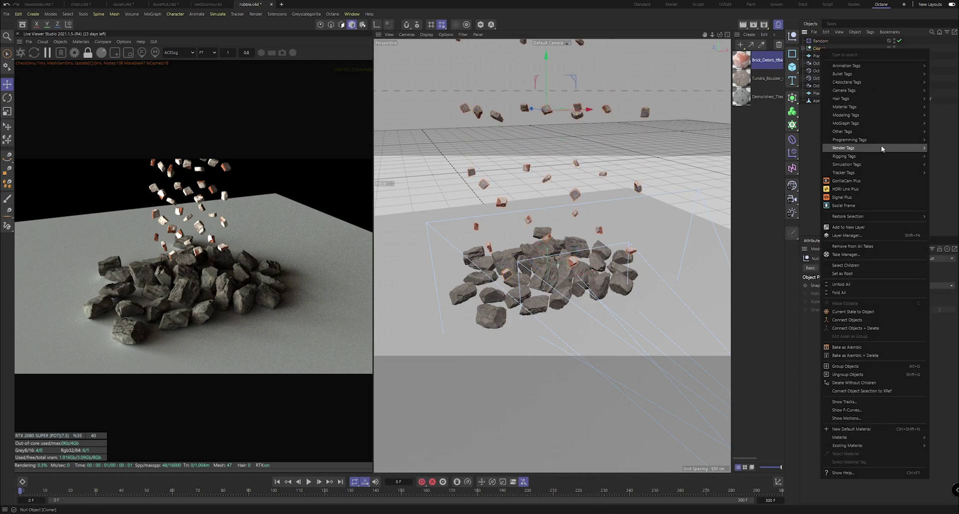
pyautogui.moveTo(865, 75)
pyautogui.click(802, 78)
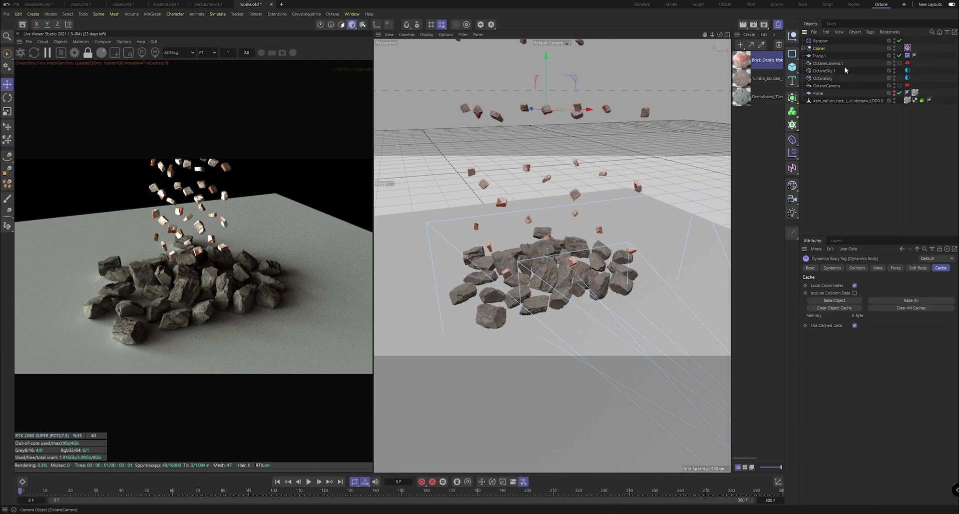
# Step: Add a Collider Body tag to the merged rock object
pyautogui.rightClick(841, 92)
pyautogui.moveTo(860, 107)
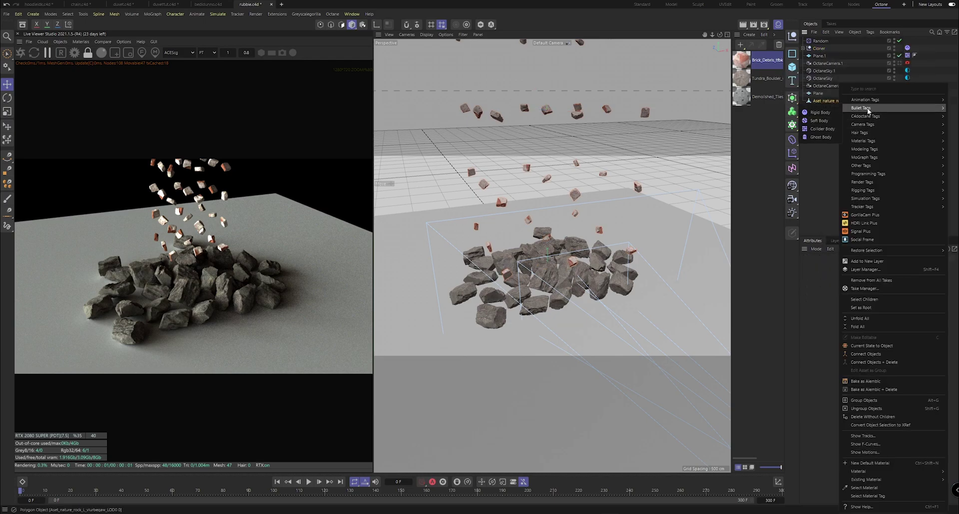
pyautogui.click(821, 129)
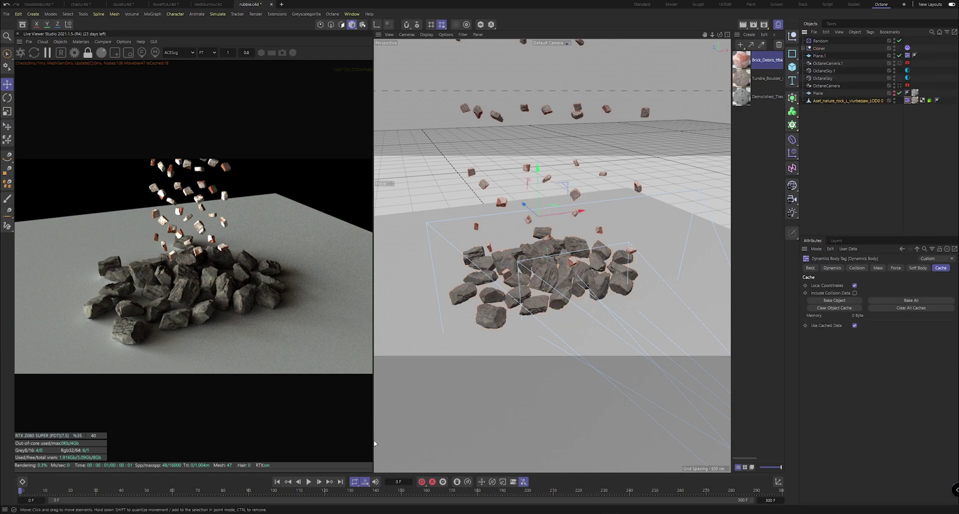
# Step: Play the brick drop simulation to frame 139 and check the pile from several angles and through the OctaneCamera
pyautogui.click(308, 482)
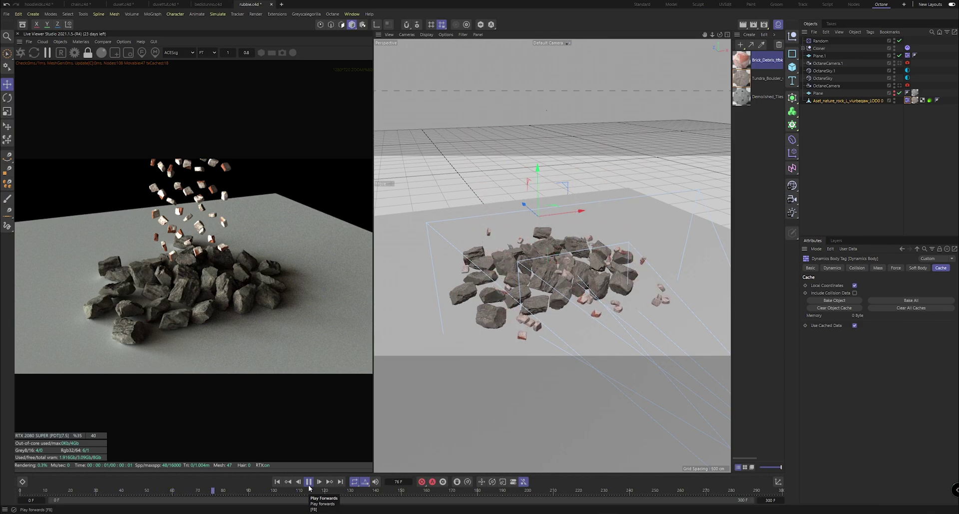
pyautogui.click(308, 482)
pyautogui.moveTo(719, 35); pyautogui.dragTo(671, 144)
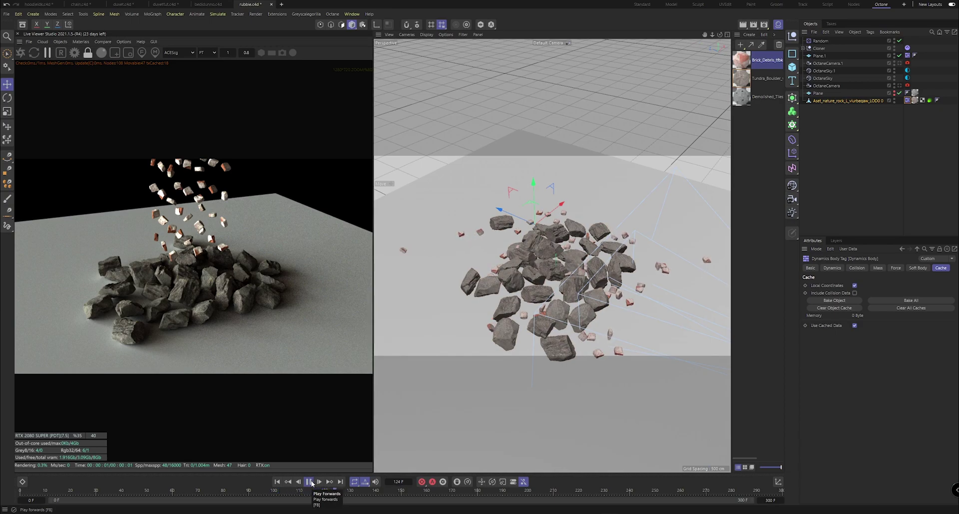
pyautogui.click(309, 482)
pyautogui.moveTo(719, 34); pyautogui.dragTo(687, 12)
pyautogui.click(844, 135)
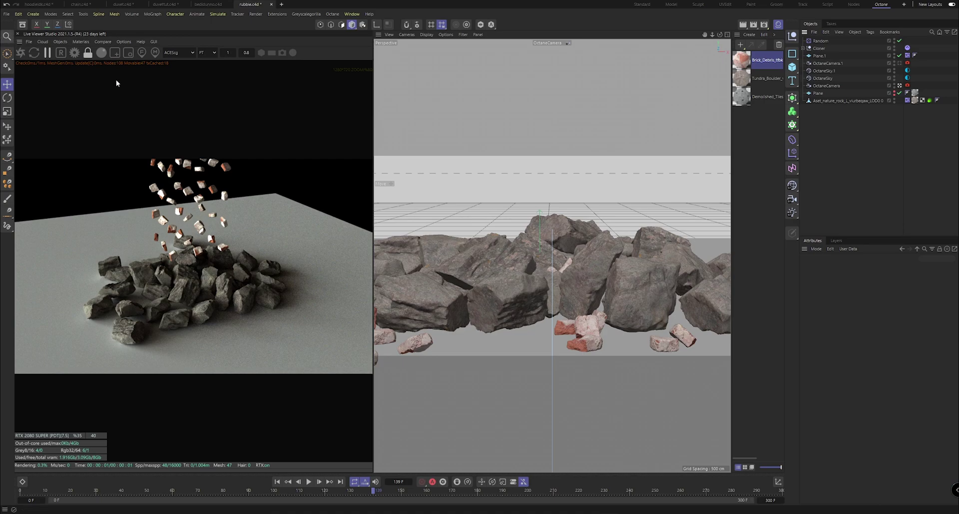
# Step: Rewind to frame 0, leave the OctaneCamera view, and undo the dynamics tags and the Cloner's conversion to editable objects
pyautogui.moveTo(273, 492); pyautogui.dragTo(2, 430)
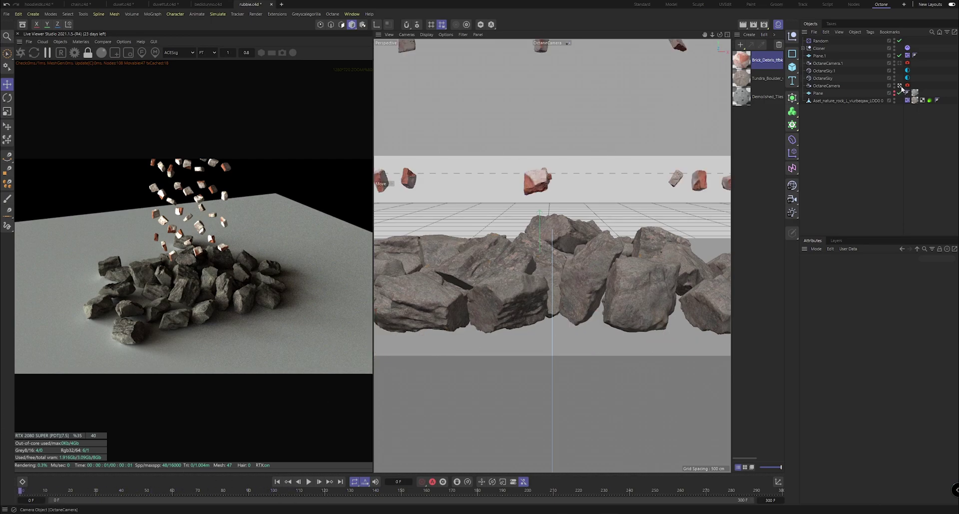
pyautogui.click(899, 86)
pyautogui.click(752, 45)
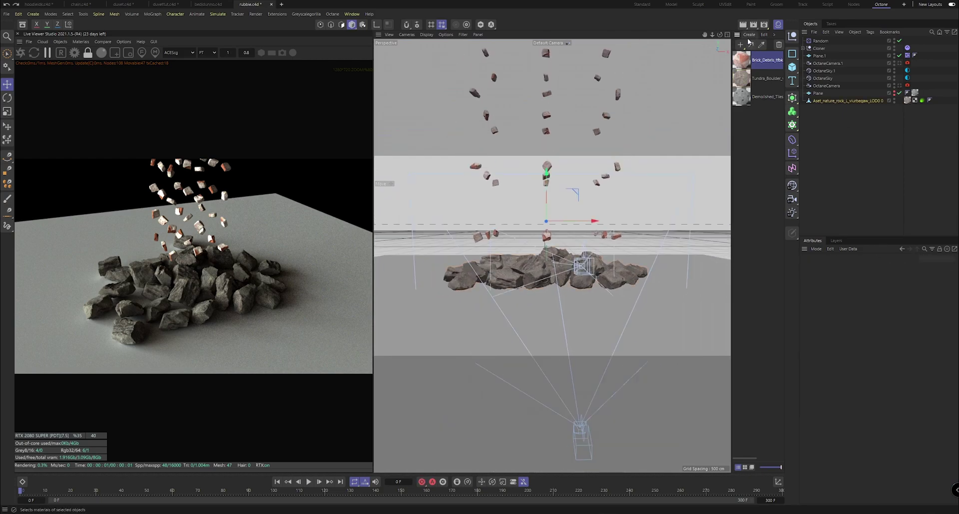
pyautogui.hotkey('ctrl', 'z')
pyautogui.hotkey('ctrl', 'z')
pyautogui.moveTo(719, 34); pyautogui.dragTo(744, 58)
# Step: Reduce the restored Cloner's grid size to 350 cm on the X and Y axes
pyautogui.click(815, 48)
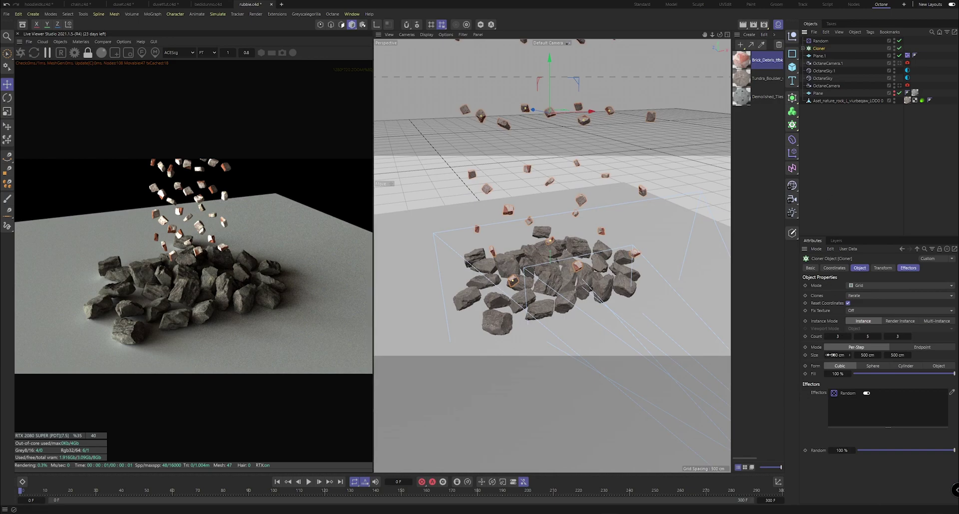
pyautogui.click(867, 355)
pyautogui.write('350')
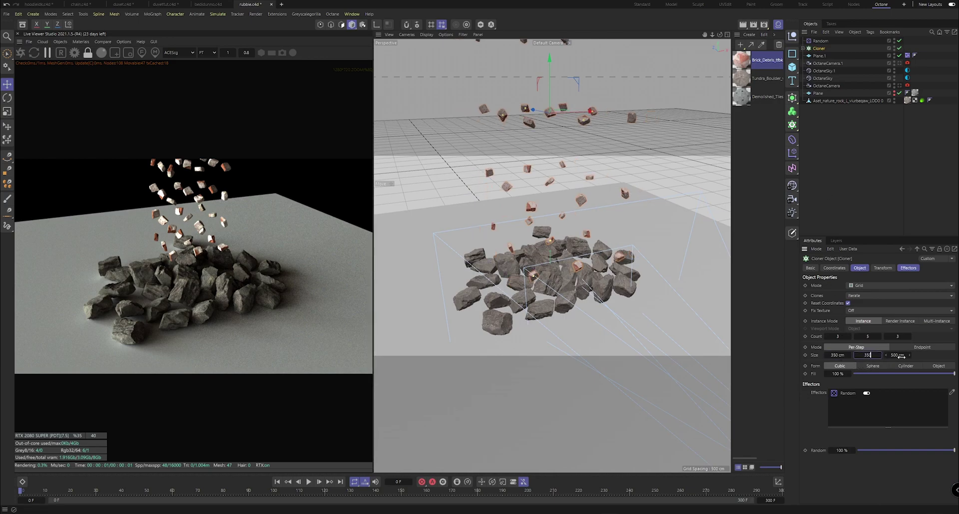
pyautogui.click(906, 355)
pyautogui.press('0')
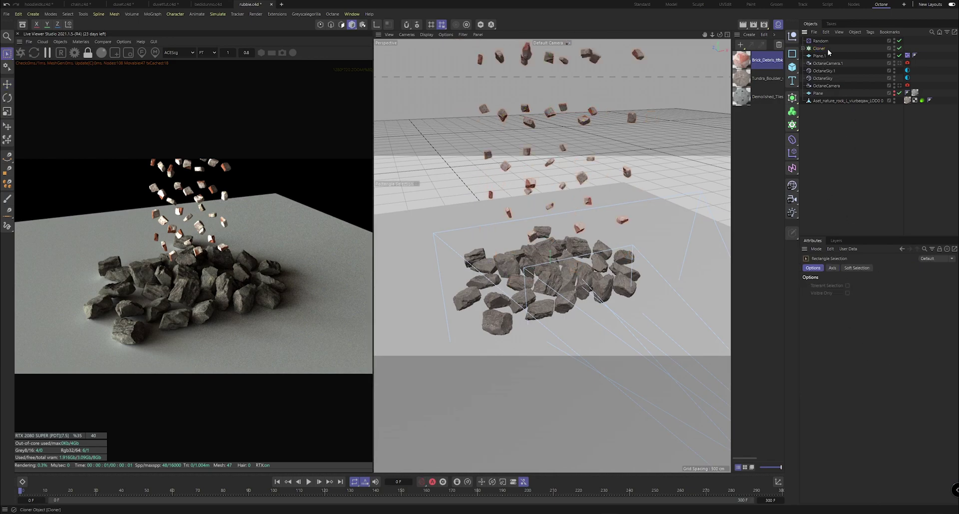
# Step: Set the brick Cloner's grid size to 200 cm on all three axes
pyautogui.click(822, 49)
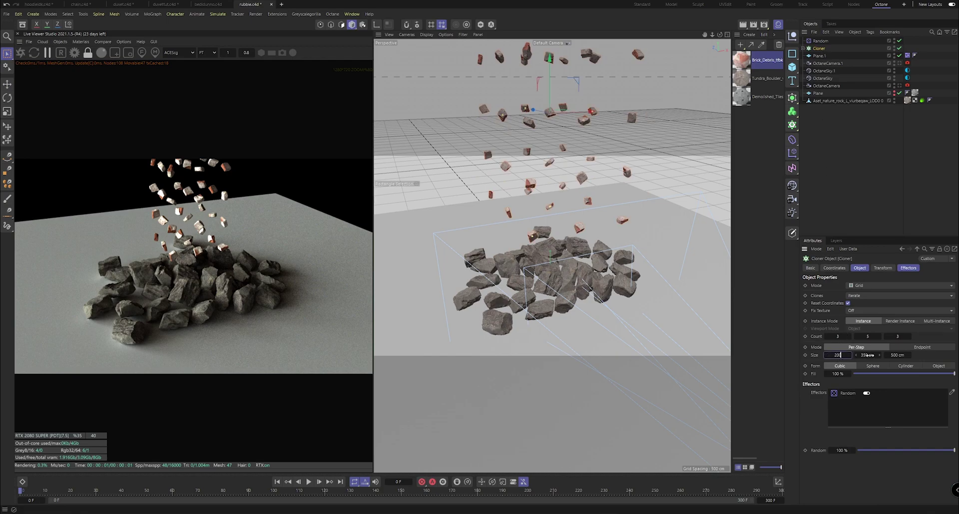
pyautogui.press('Return')
pyautogui.press('0')
pyautogui.click(821, 49)
pyautogui.write('200')
pyautogui.click(897, 356)
pyautogui.write('200')
pyautogui.press('Return')
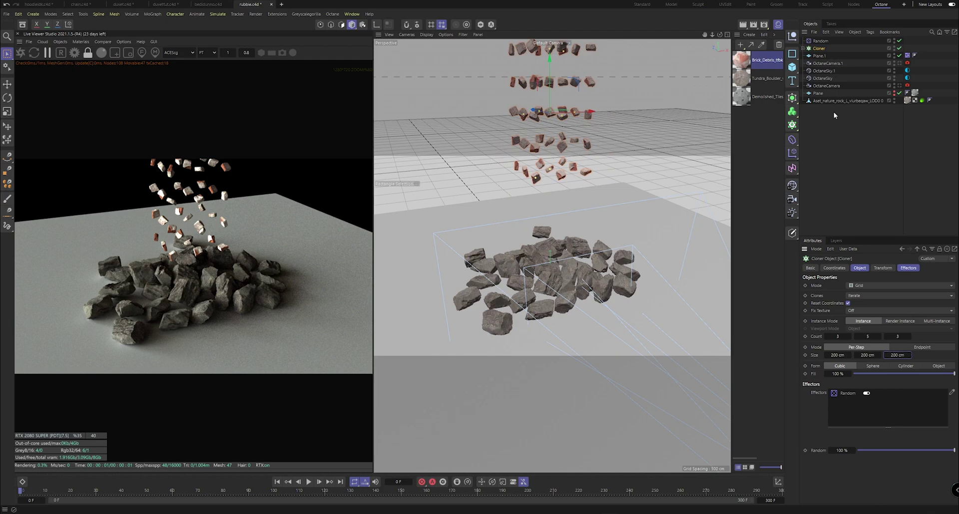
# Step: Enable position variation on the Random effector and set P.X, P.Y and P.Z to 300 cm
pyautogui.click(821, 41)
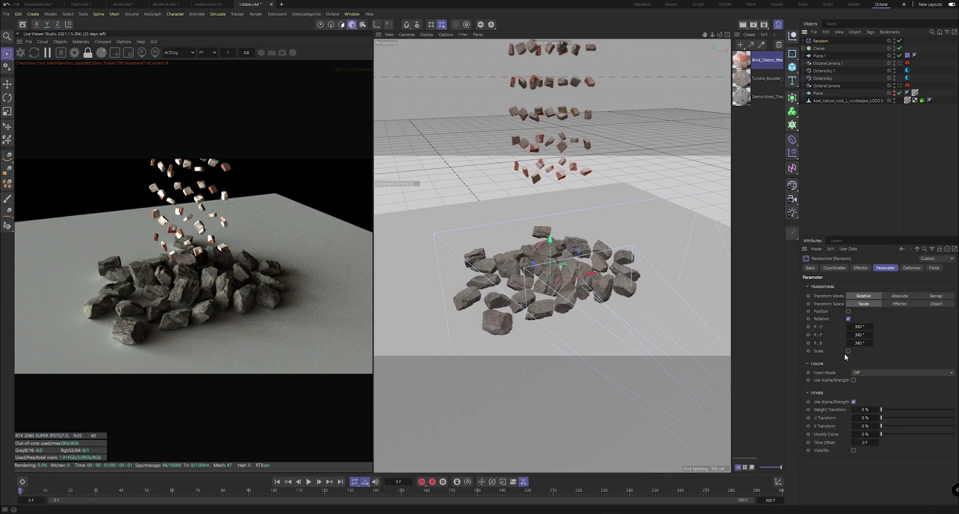
pyautogui.click(848, 311)
pyautogui.moveTo(868, 319); pyautogui.dragTo(908, 319)
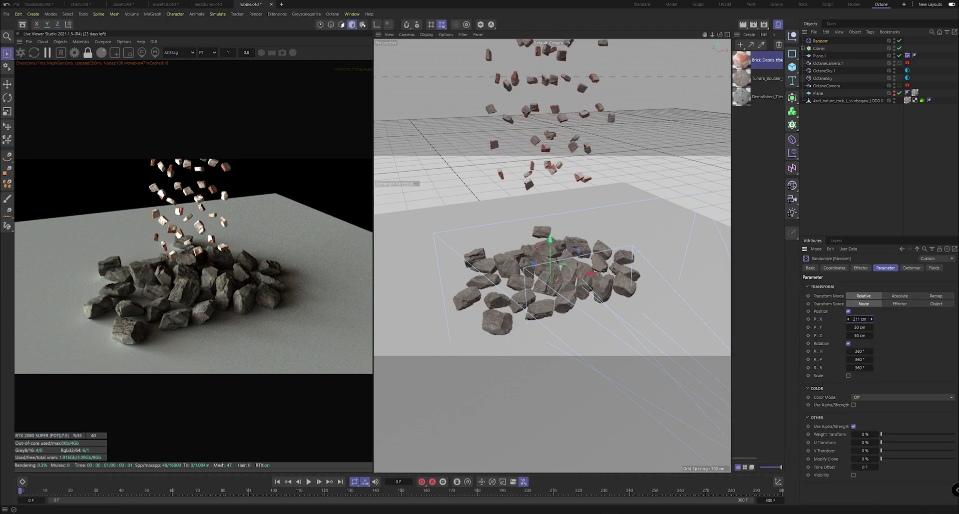
pyautogui.click(859, 327)
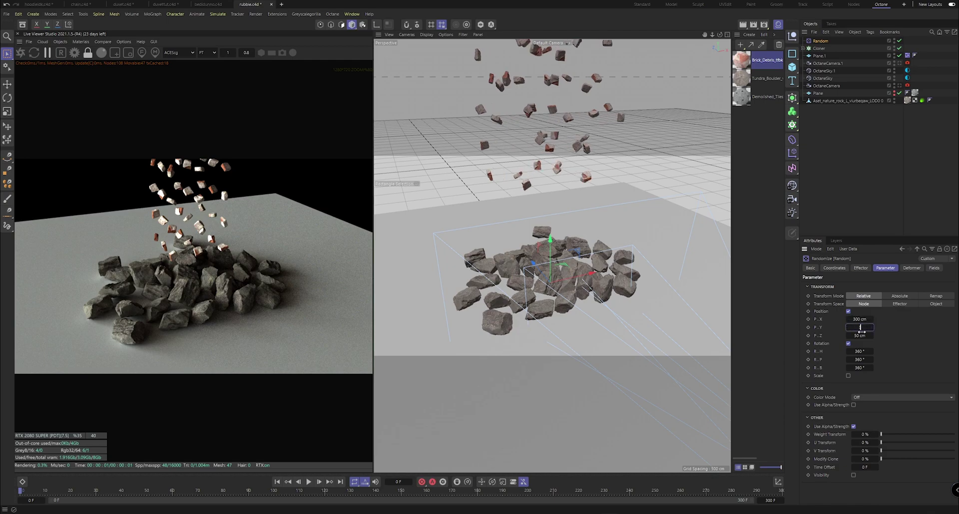
pyautogui.click(859, 335)
pyautogui.write('300')
pyautogui.press('Return')
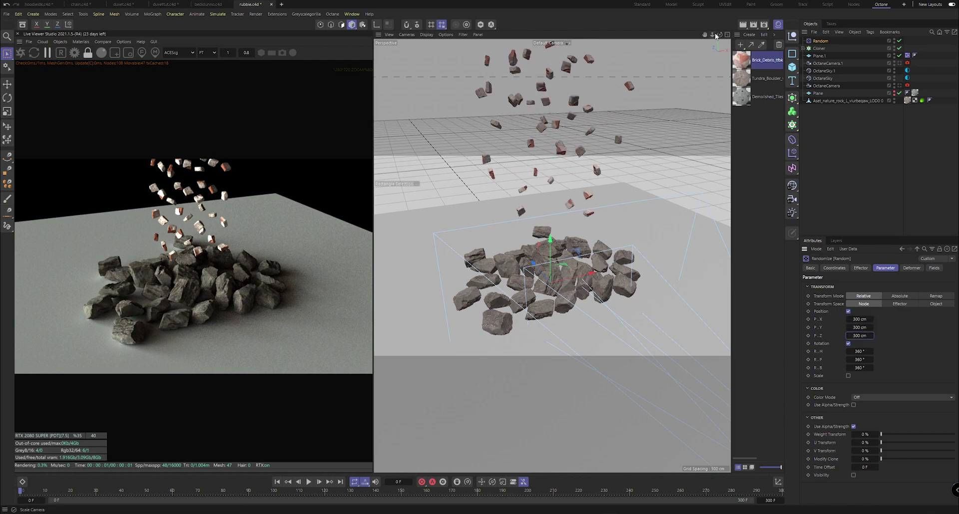
# Step: Make the scattered brick Cloner editable and add a Rigid Body tag to the resulting group
pyautogui.moveTo(719, 34); pyautogui.dragTo(719, 100)
pyautogui.keyDown('alt'); pyautogui.moveTo(552, 256); pyautogui.dragTo(552, 180); pyautogui.keyUp('alt')
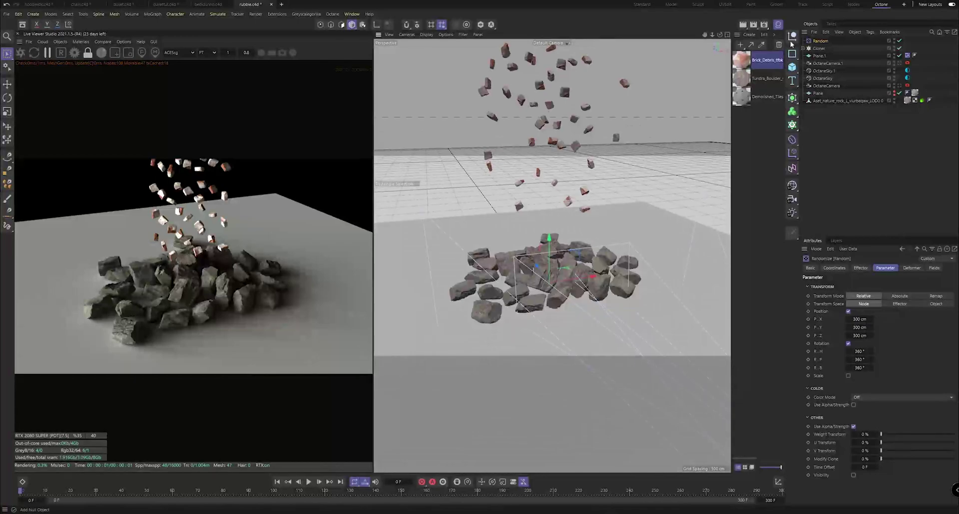
pyautogui.click(819, 49)
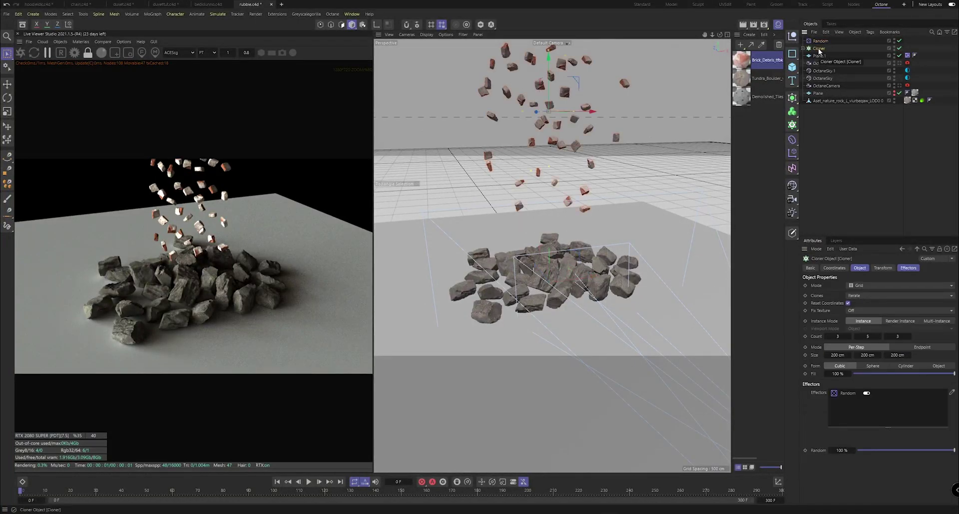
pyautogui.press('c')
pyautogui.rightClick(819, 49)
pyautogui.moveTo(854, 76)
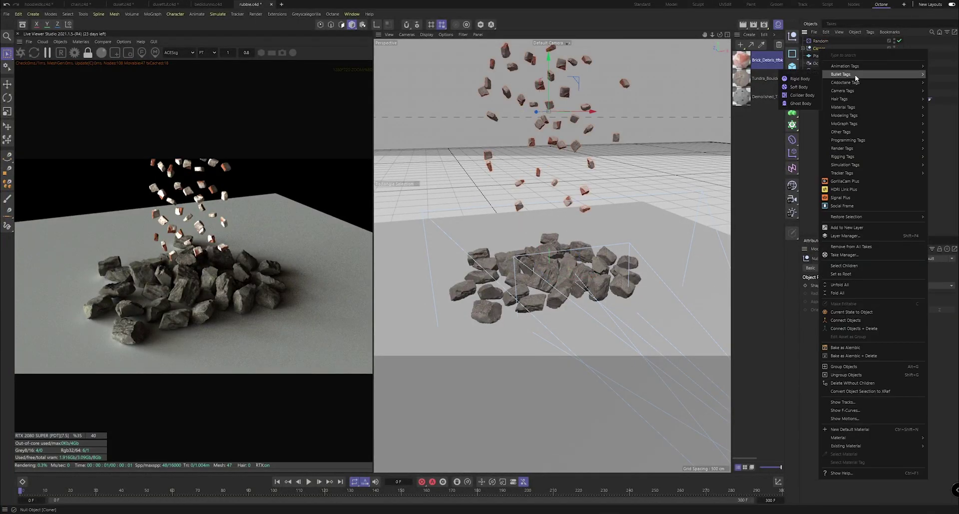
pyautogui.click(799, 78)
# Step: Add a Collider Body tag to the merged rock object and play the brick drop simulation to frame 77
pyautogui.rightClick(822, 101)
pyautogui.moveTo(839, 115)
pyautogui.click(802, 126)
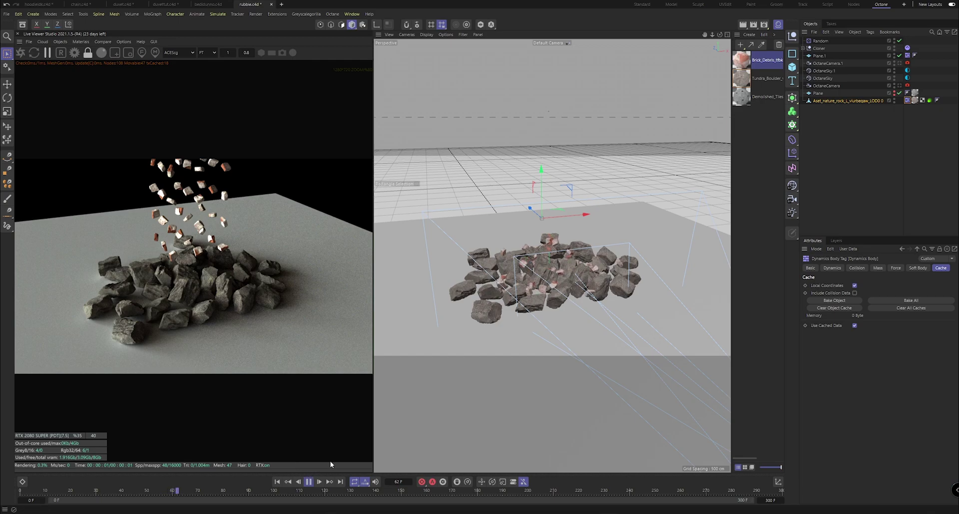
pyautogui.click(309, 481)
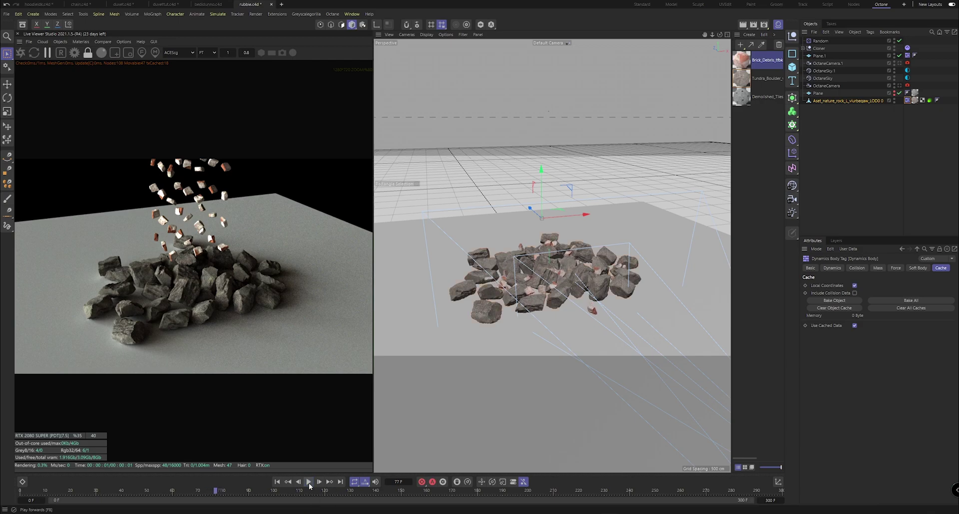
# Step: Save the scene and continue the simulation to frame 100 while viewing it through the OctaneCamera
pyautogui.click(824, 175)
pyautogui.hotkey('ctrl', 's')
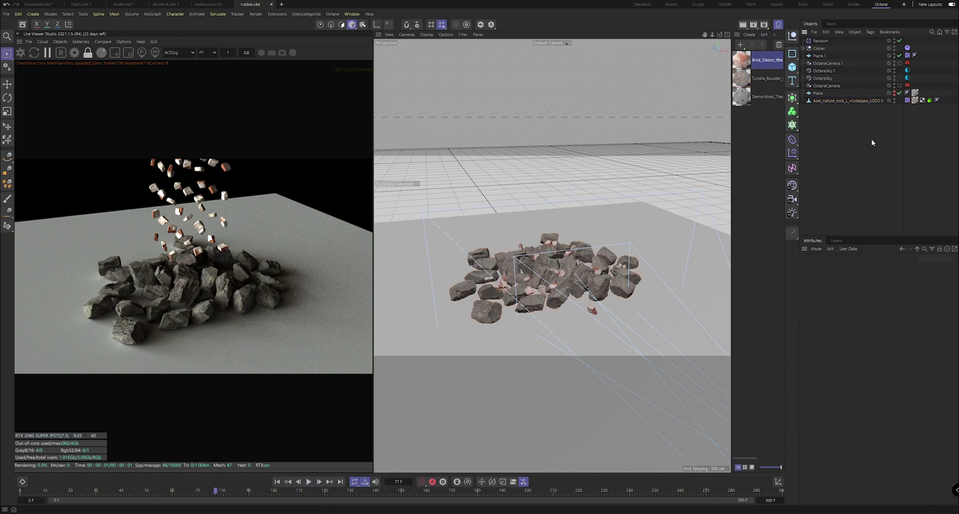
pyautogui.click(900, 86)
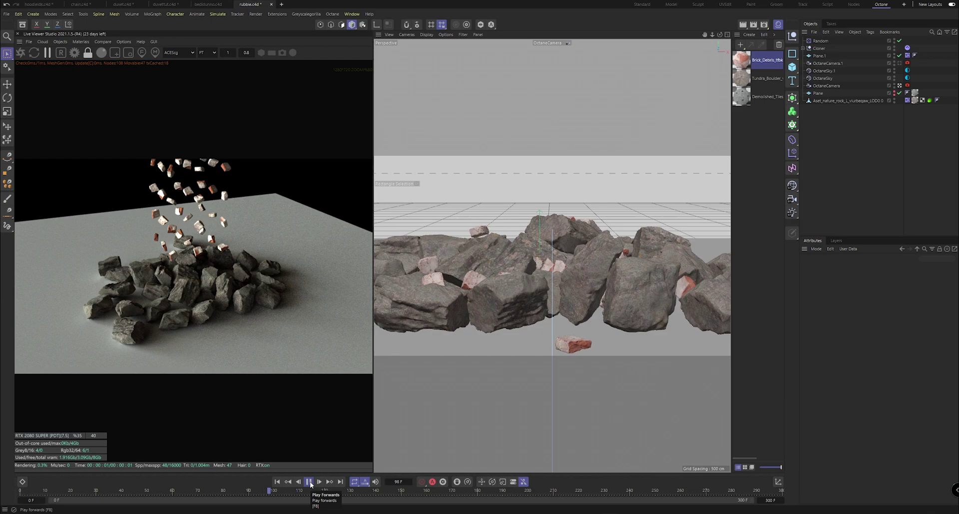
pyautogui.click(309, 481)
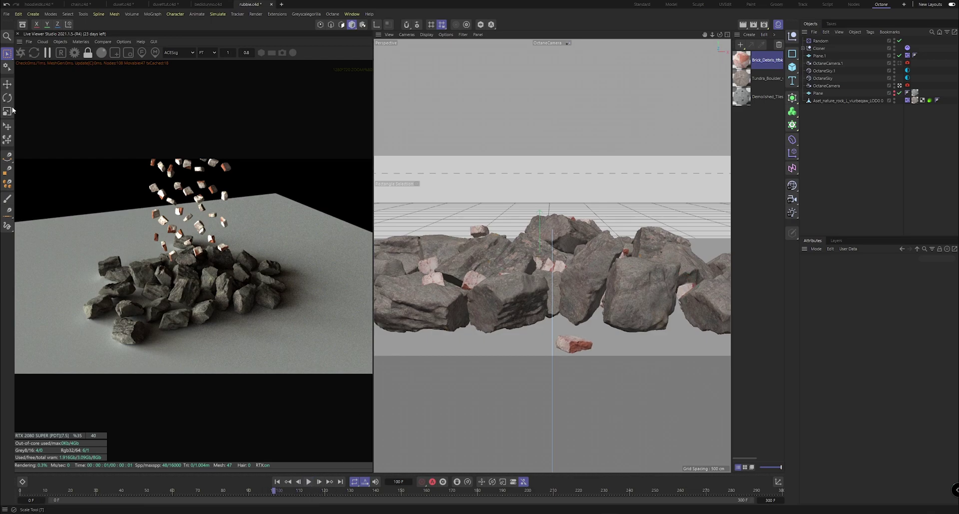
# Step: Refresh the Octane live render, run the simulation to frame 119, and inspect the rendered bricks among the rocks up close
pyautogui.click(21, 53)
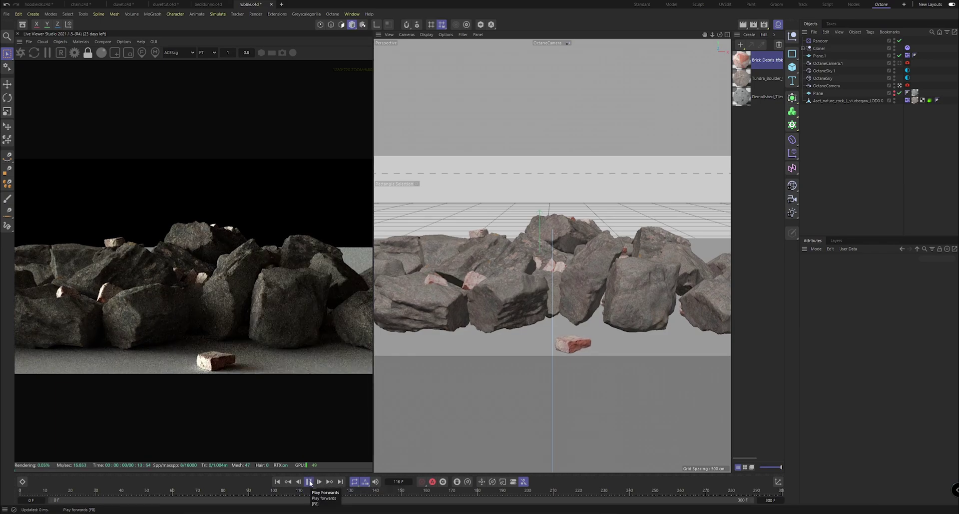
pyautogui.press('F8')
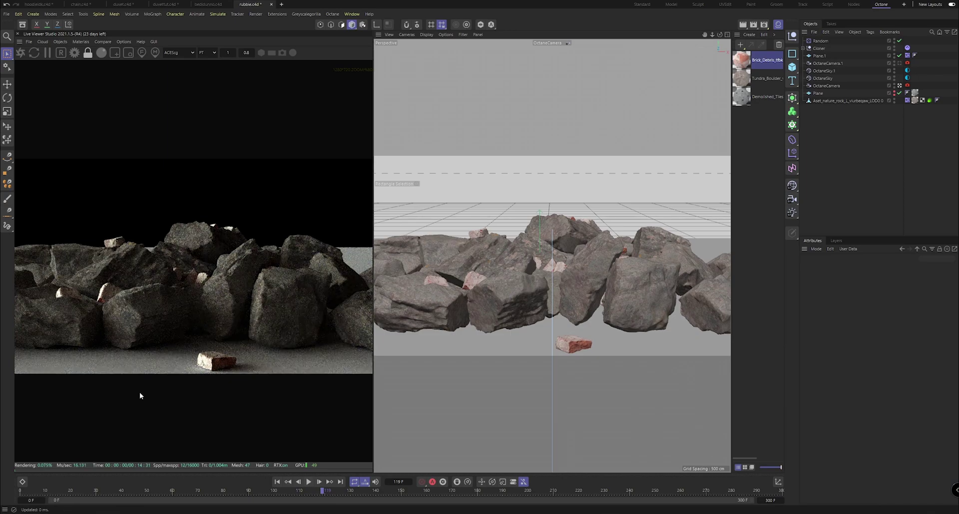
pyautogui.scroll(-1, 182, 307)
pyautogui.scroll(6, 180, 310)
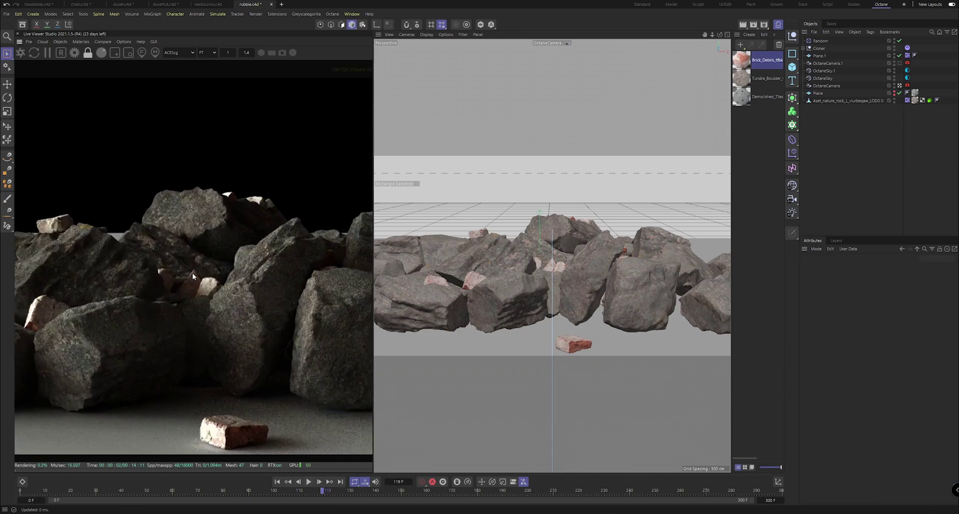
pyautogui.scroll(-6, 198, 283)
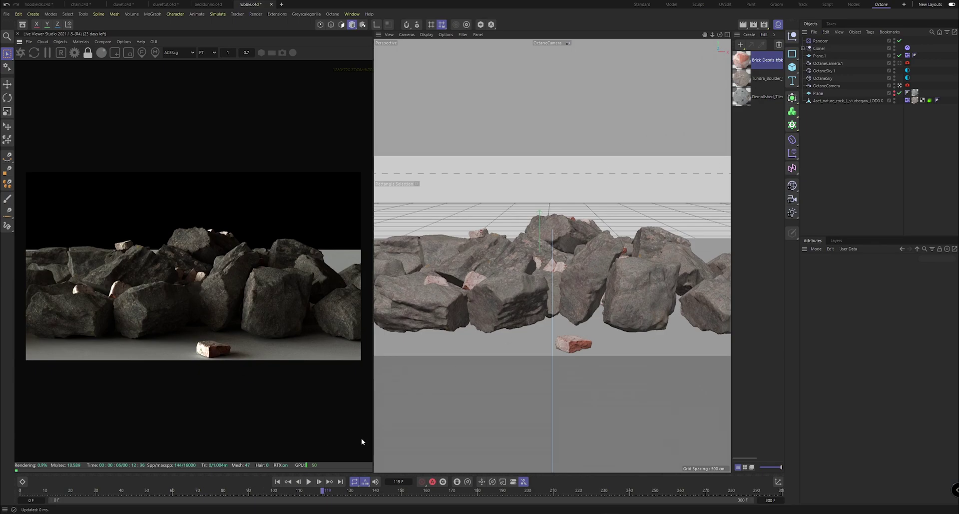
# Step: Return to frame 0 outside the OctaneCamera view and rotate the Cloner group of bricks around its vertical axis
pyautogui.moveTo(337, 489); pyautogui.dragTo(2, 382)
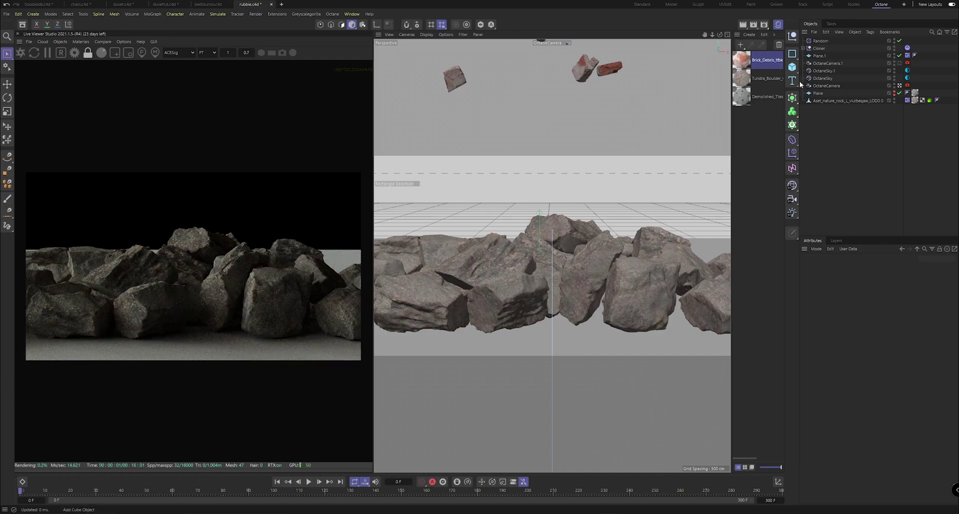
pyautogui.click(899, 85)
pyautogui.click(818, 49)
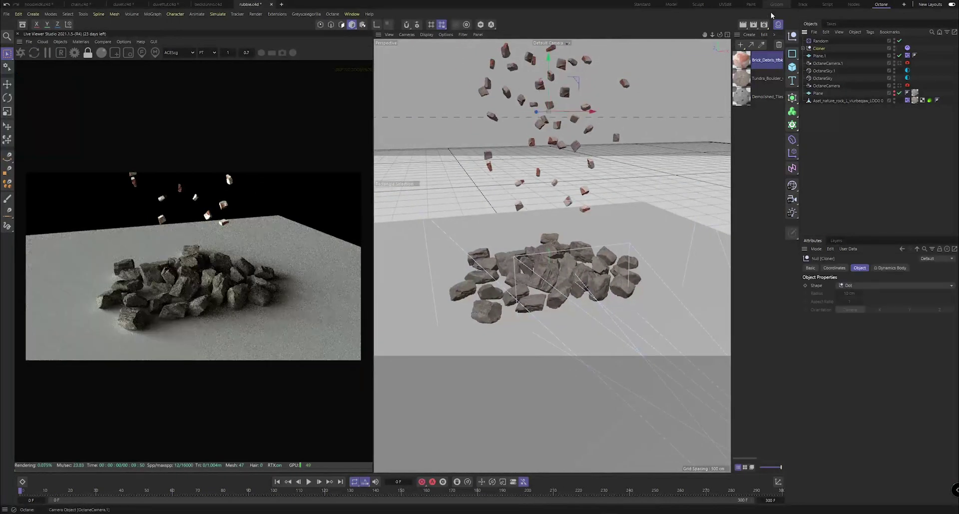
pyautogui.click(7, 98)
pyautogui.moveTo(537, 110); pyautogui.dragTo(558, 110)
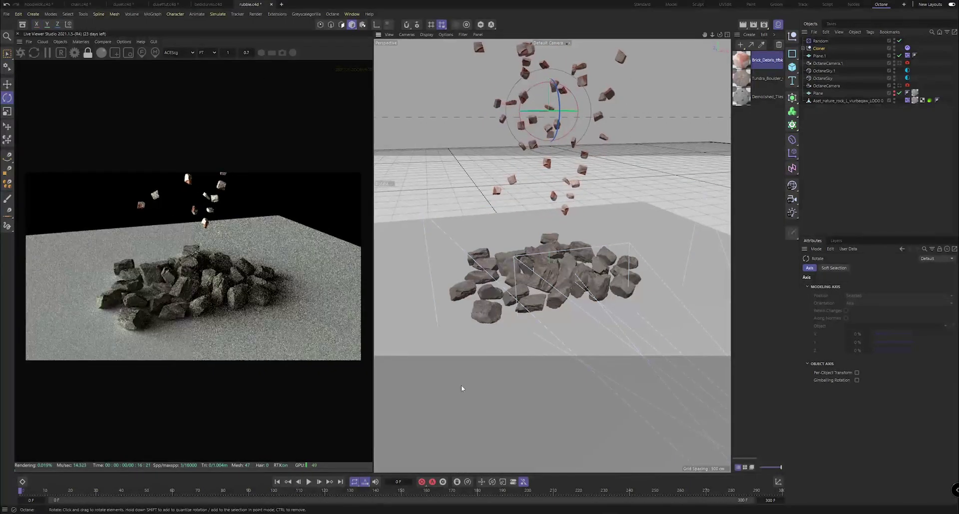
# Step: Play the brick drop simulation through the OctaneCamera, stop it at frame 117, and save the scene
pyautogui.click(308, 482)
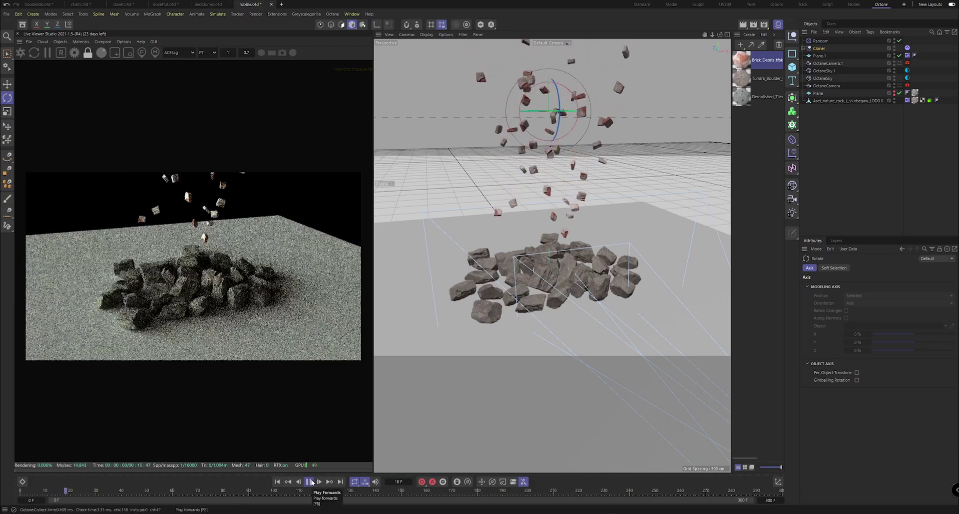
pyautogui.click(899, 86)
pyautogui.click(900, 86)
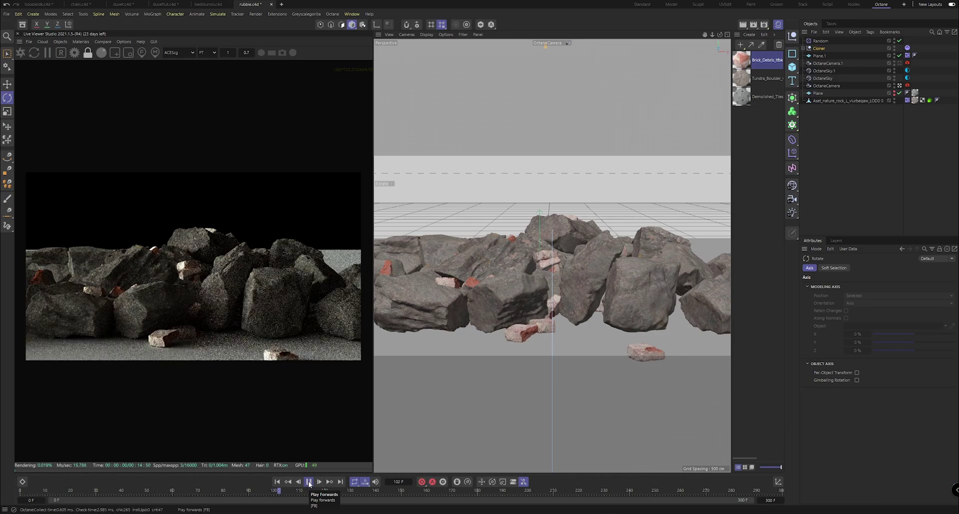
pyautogui.click(308, 482)
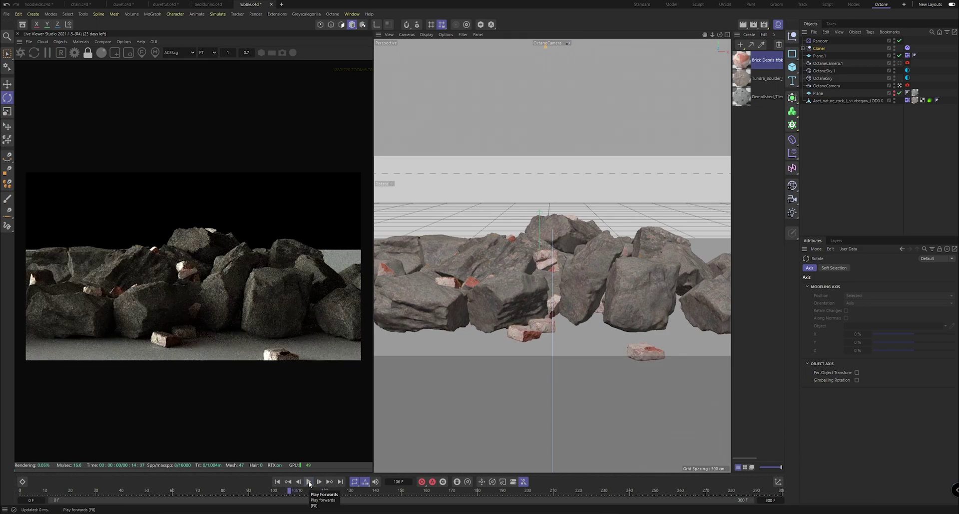
pyautogui.click(309, 481)
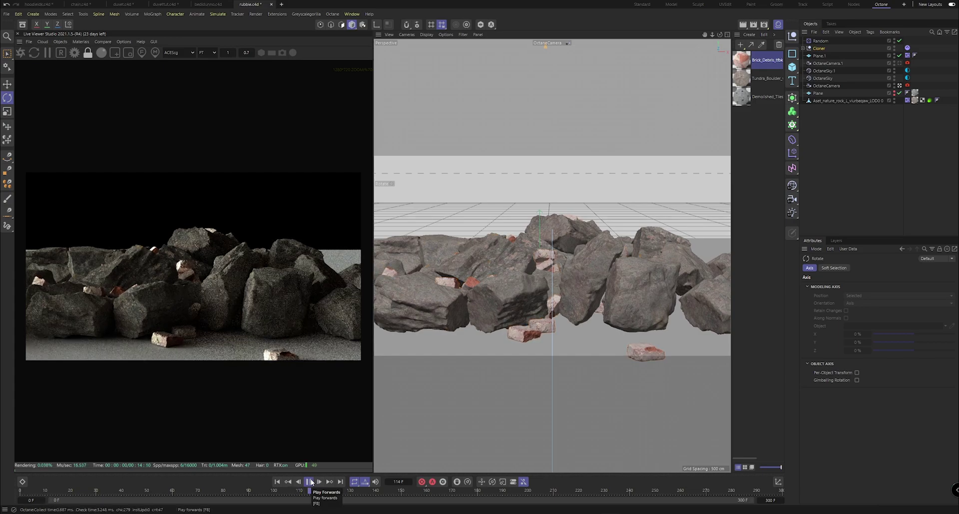
pyautogui.click(310, 482)
pyautogui.hotkey('ctrl', 's')
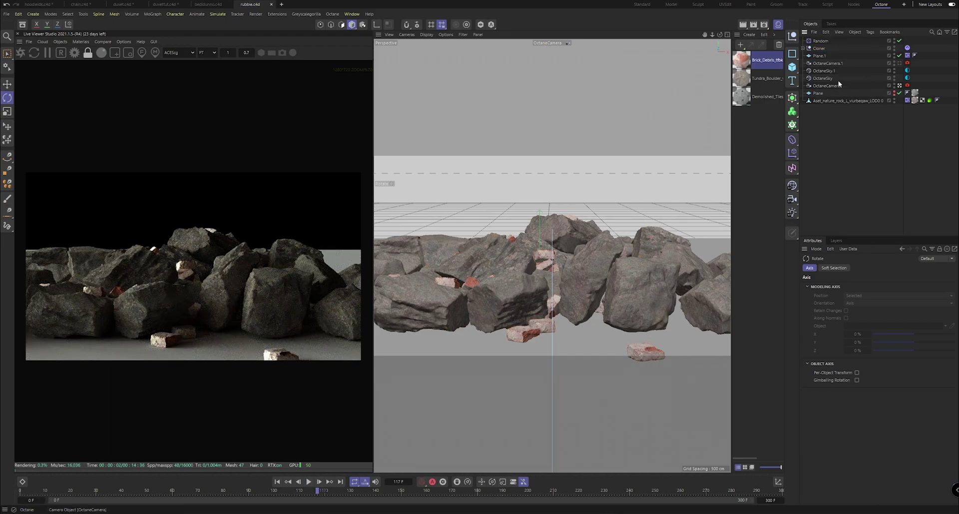
# Step: Merge the Cloner of fallen bricks into one polygon object with Connect Objects + Delete and save the scene
pyautogui.rightClick(819, 49)
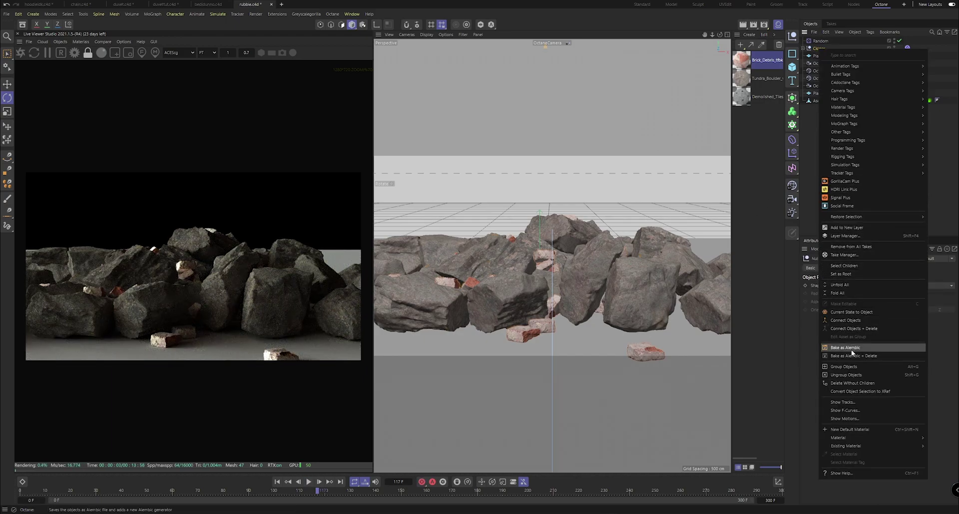
pyautogui.click(857, 329)
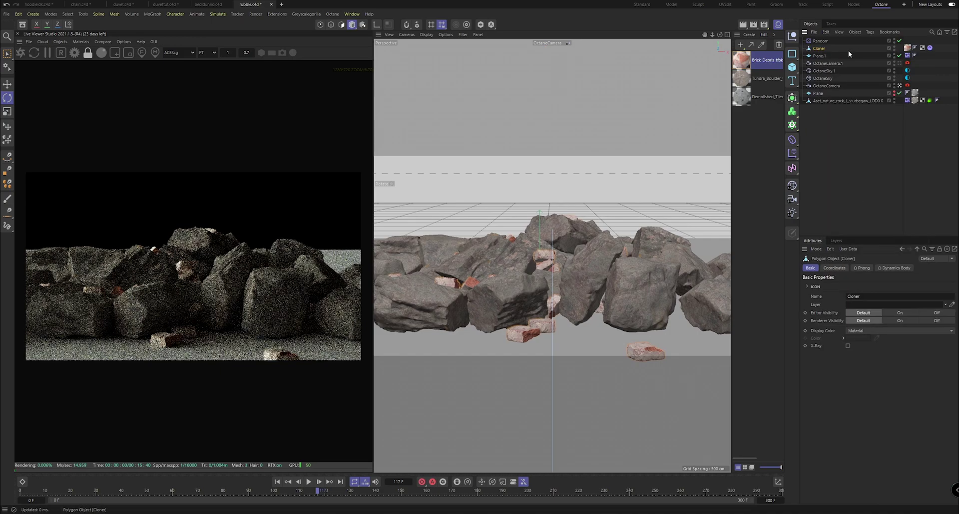
pyautogui.click(826, 50)
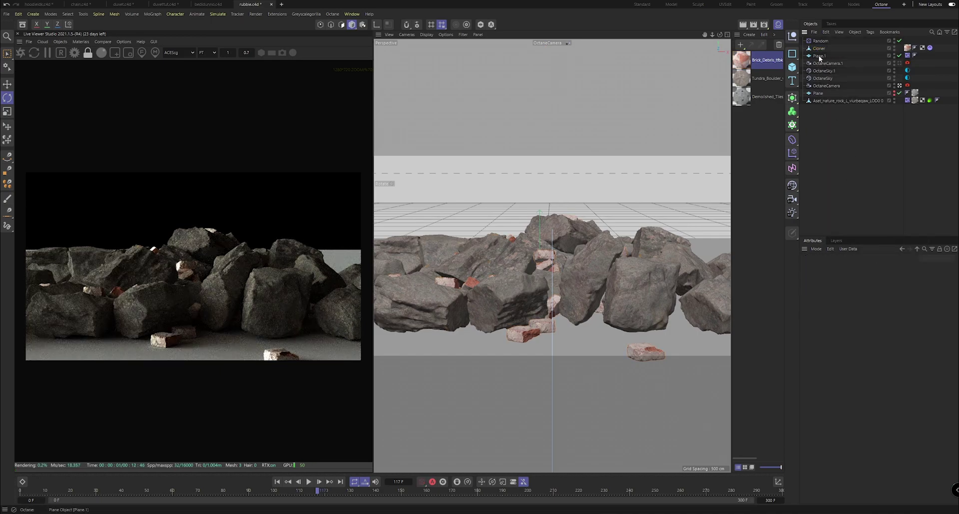
pyautogui.click(819, 48)
pyautogui.click(855, 140)
pyautogui.hotkey('ctrl', 's')
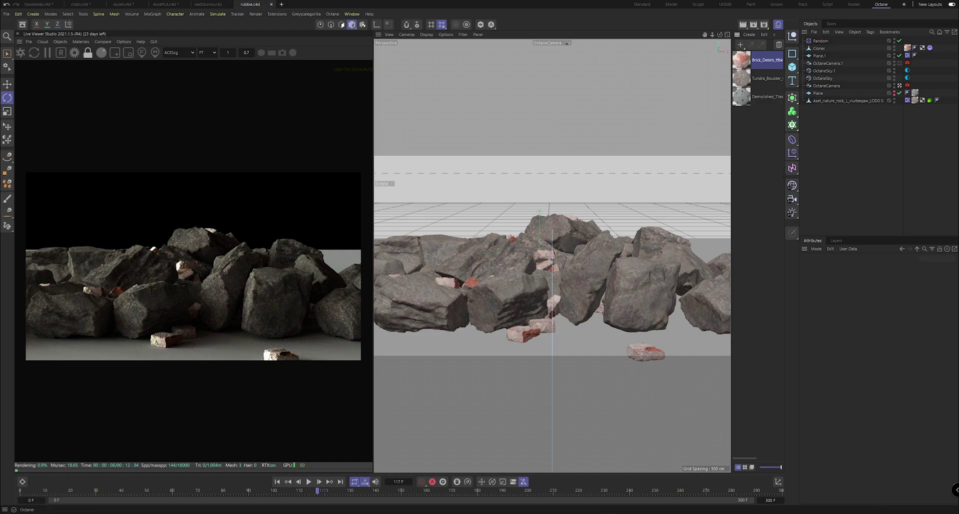
# Step: Switch to Quixel Bridge, select the Concrete Brick asset, and browse the local Megascans assets
pyautogui.click(638, 513)
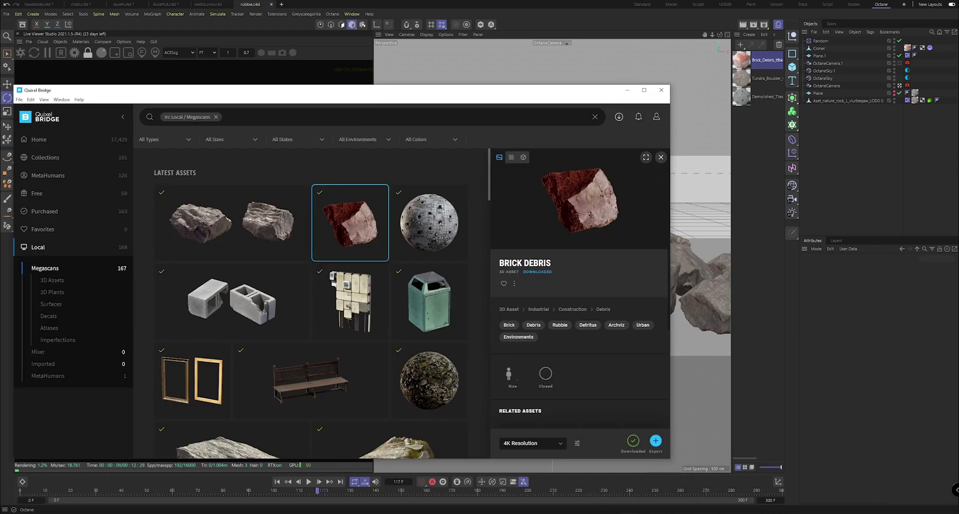
pyautogui.click(264, 297)
pyautogui.scroll(-2, 272, 277)
pyautogui.scroll(-8, 272, 276)
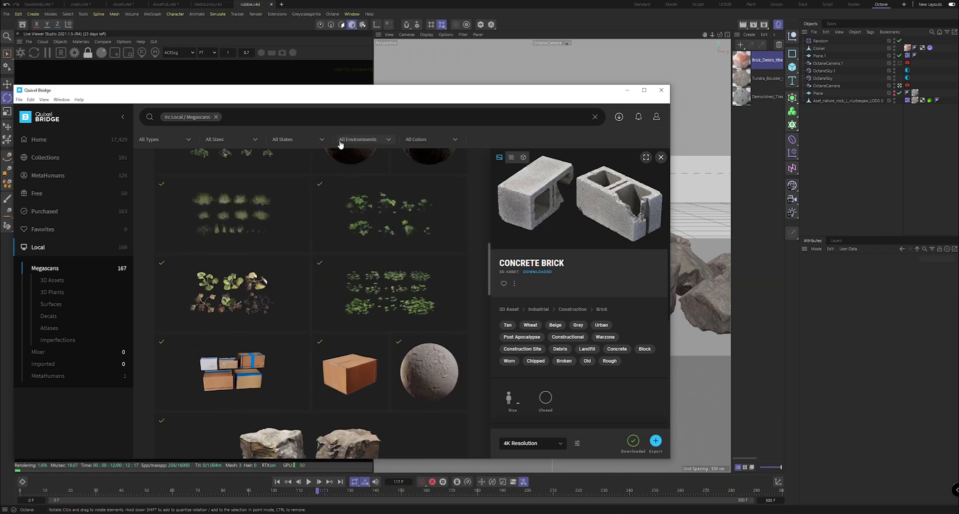
pyautogui.moveTo(348, 92); pyautogui.dragTo(413, 375)
pyautogui.scroll(8, 492, 141)
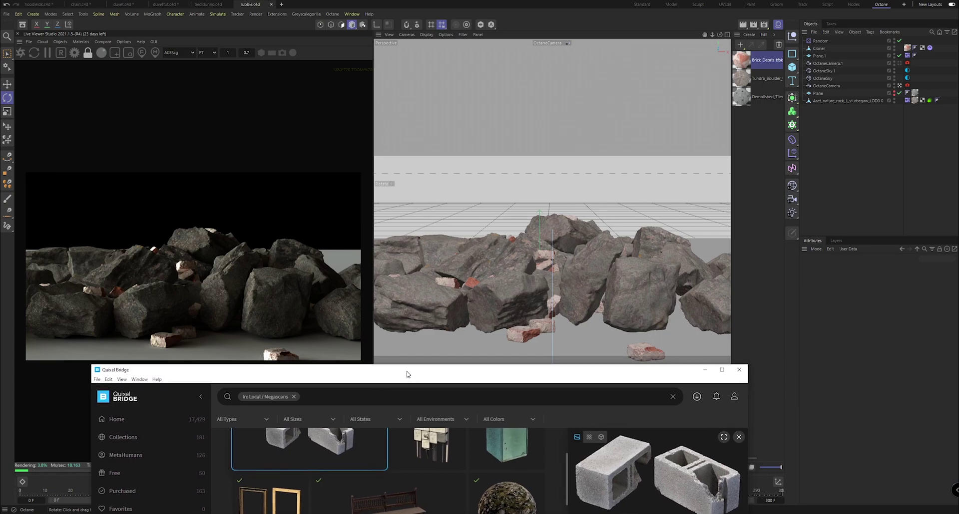
pyautogui.moveTo(397, 367); pyautogui.dragTo(418, 370)
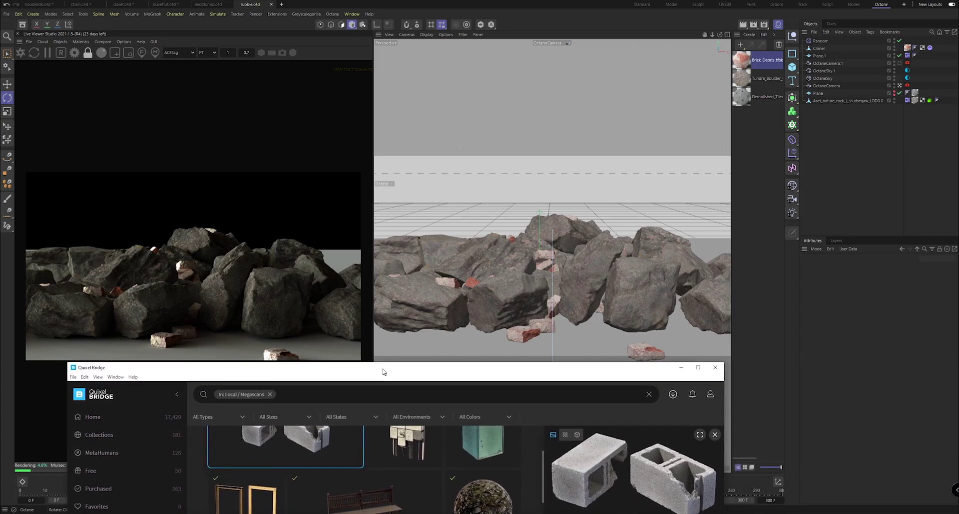
pyautogui.moveTo(380, 367); pyautogui.dragTo(423, 367)
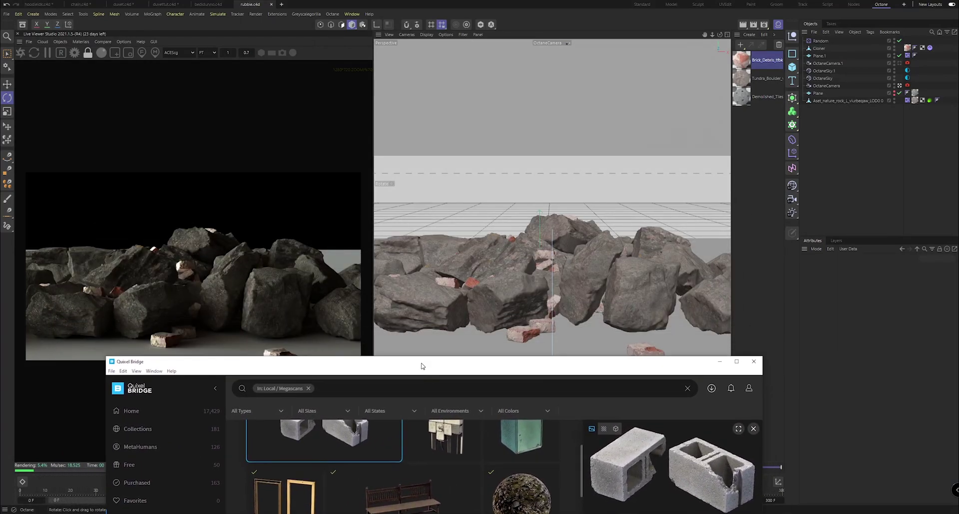
pyautogui.moveTo(363, 363); pyautogui.dragTo(447, 72)
pyautogui.scroll(3, 503, 287)
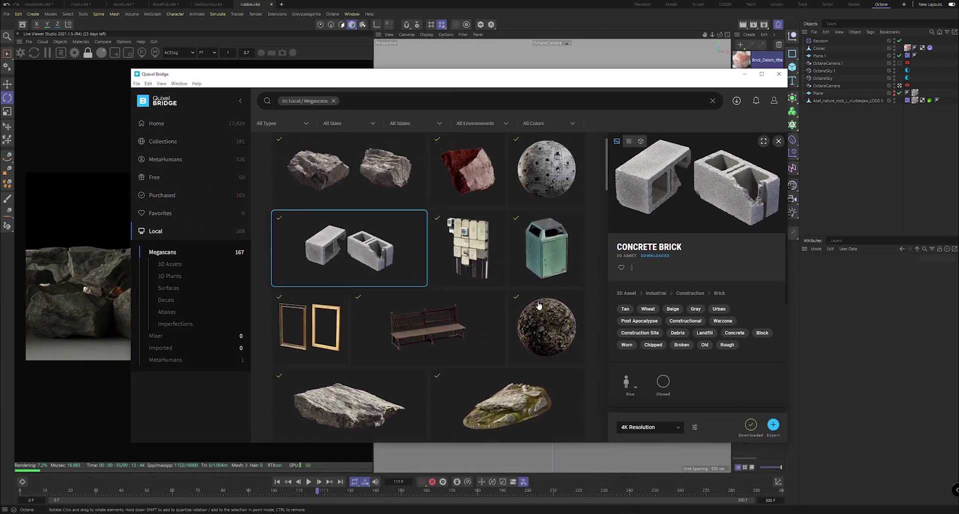
# Step: Export the Concrete Brick asset at 4K resolution to Cinema 4D and minimise Quixel Bridge
pyautogui.click(773, 425)
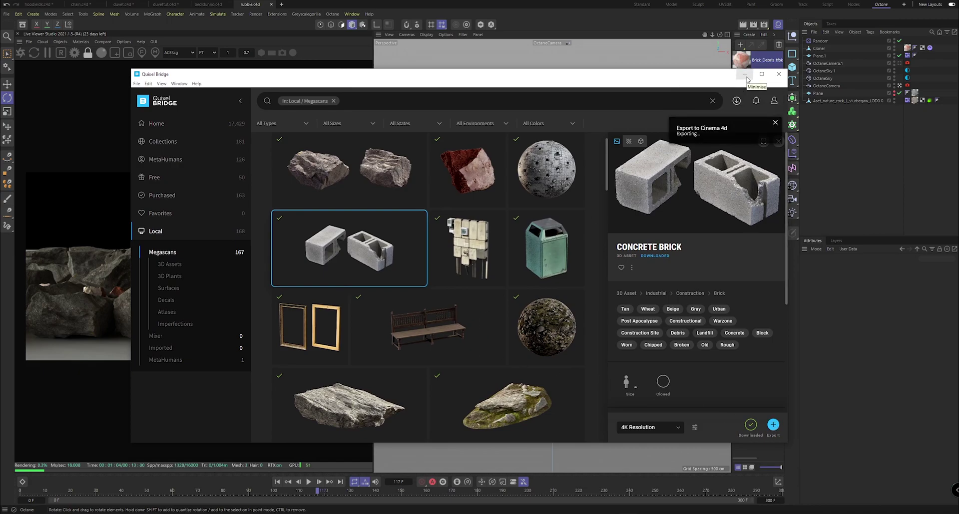
pyautogui.click(824, 147)
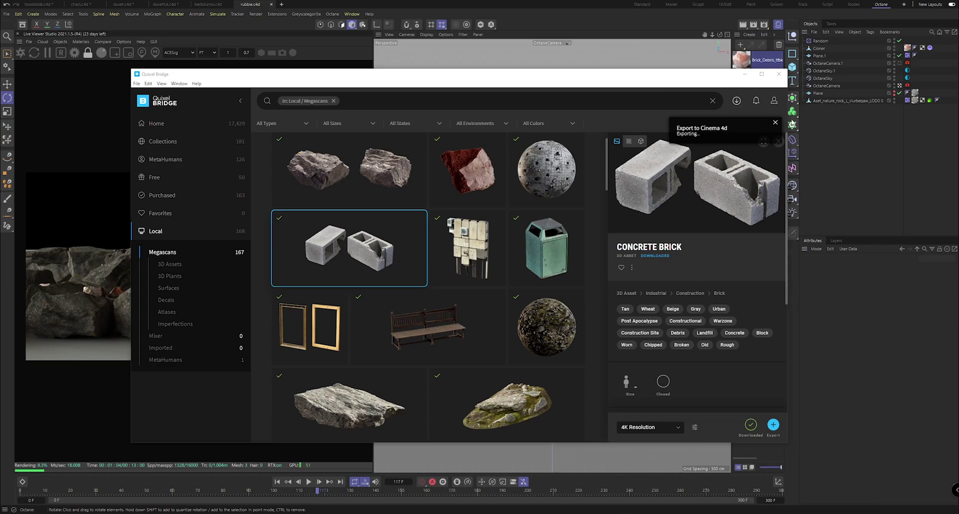
pyautogui.click(747, 77)
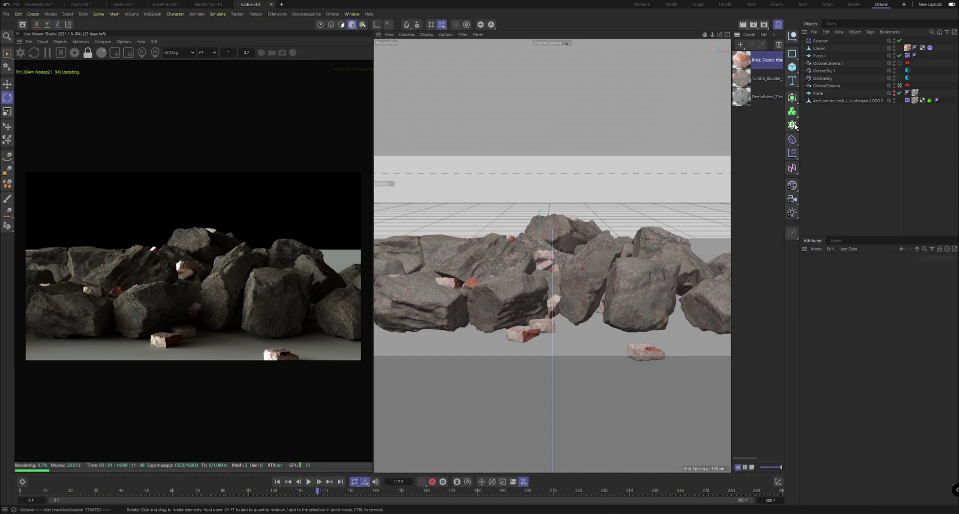
# Step: Add a Cloner containing the imported concrete brick, leave the OctaneCamera view, and raise the clones above the rock pile
pyautogui.click(792, 125)
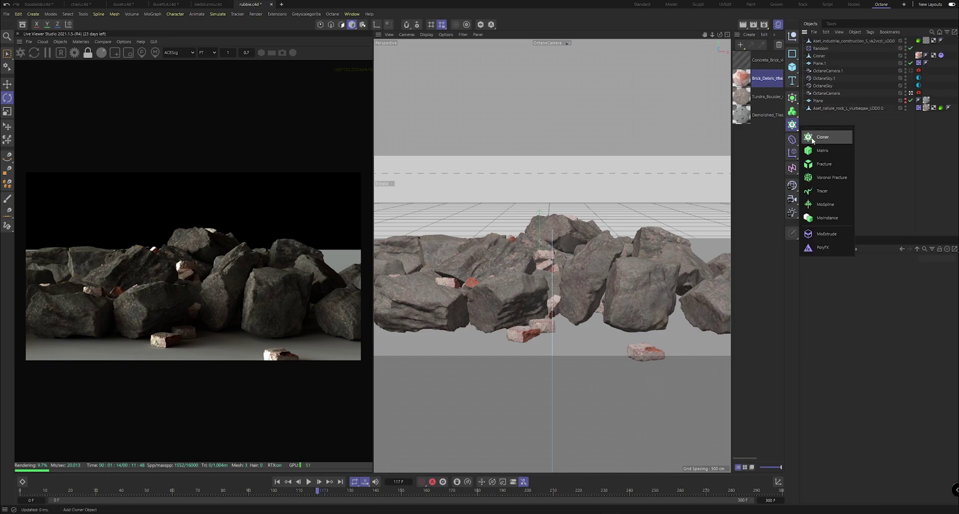
pyautogui.click(819, 138)
pyautogui.moveTo(817, 50); pyautogui.dragTo(819, 41)
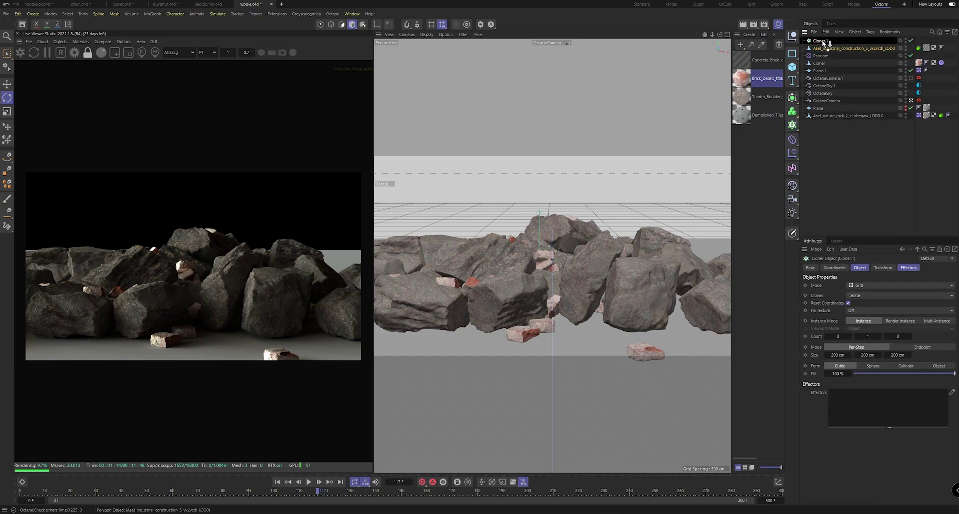
pyautogui.click(915, 101)
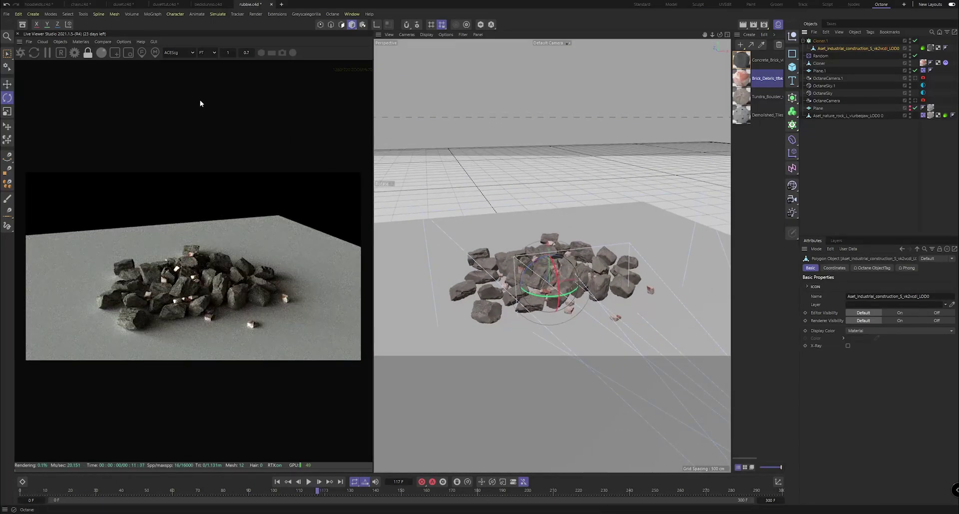
pyautogui.click(7, 84)
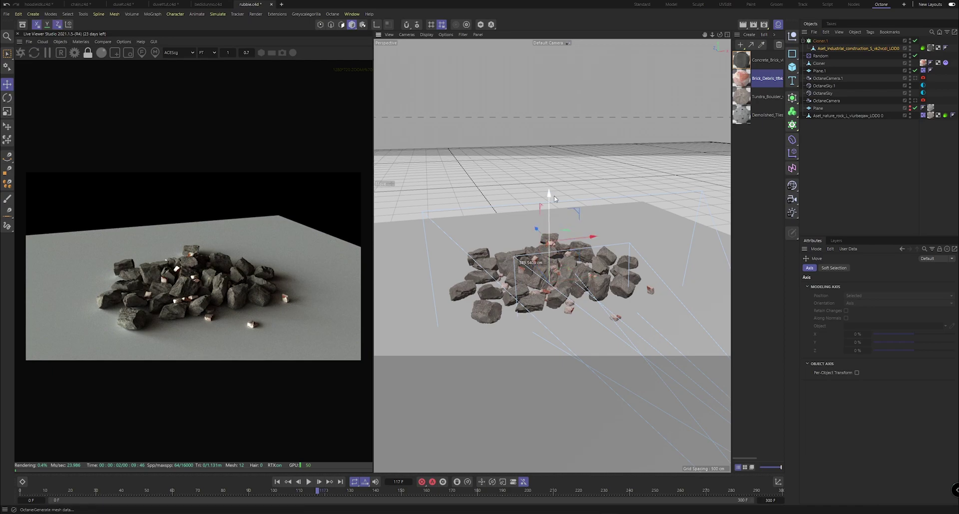
# Step: Set the concrete brick Cloner's transform scale to 5 on X, Y and Z
pyautogui.click(820, 41)
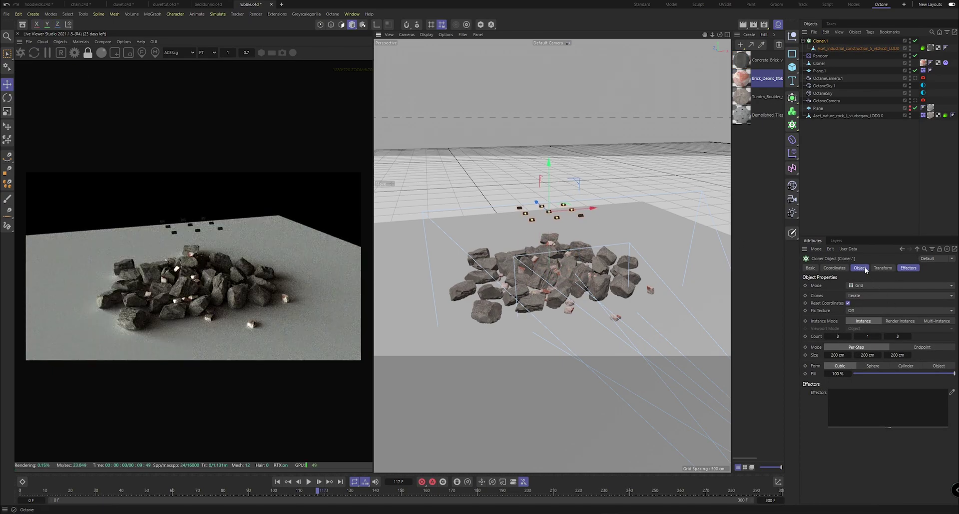
pyautogui.click(882, 268)
pyautogui.write('5')
pyautogui.click(931, 304)
pyautogui.write('5')
pyautogui.click(932, 312)
pyautogui.write('5')
pyautogui.press('Return')
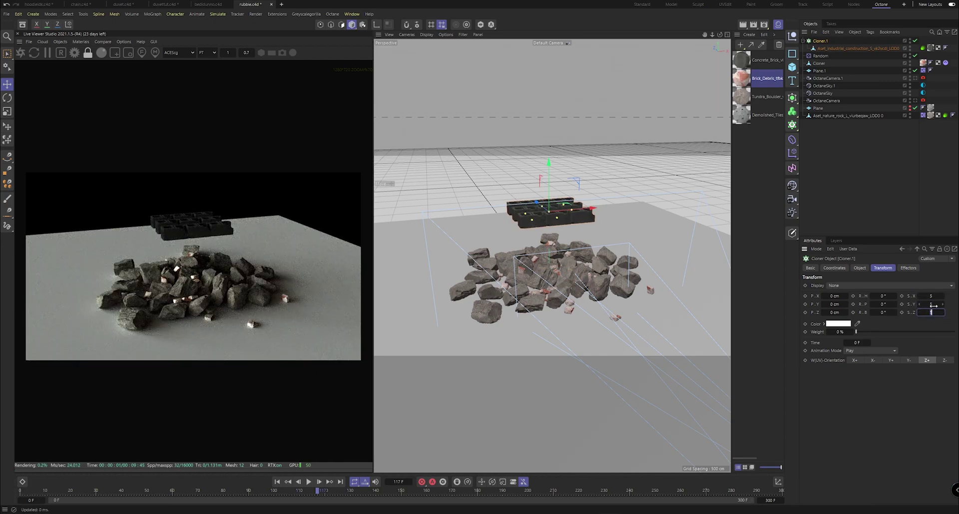
# Step: Reduce the concrete brick Cloner's transform scale, trying 3 and then settling on 2 for all three axes
pyautogui.write('3')
pyautogui.click(931, 296)
pyautogui.write('3')
pyautogui.press('Return')
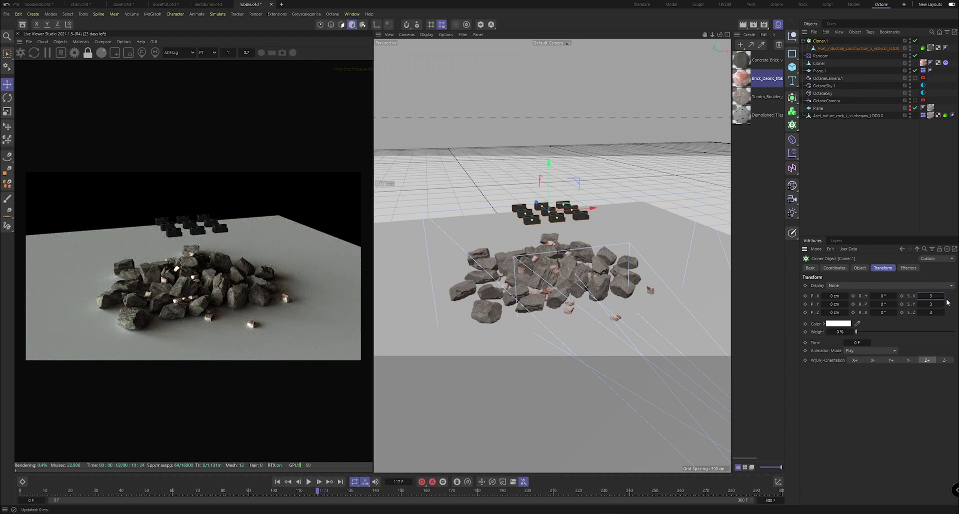
pyautogui.write('2')
pyautogui.press('Return')
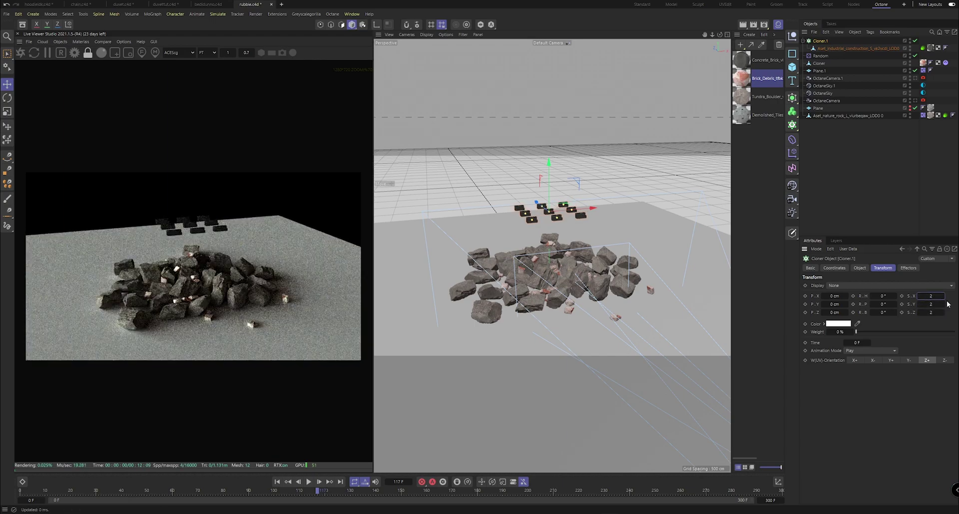
# Step: Brighten the Concrete_Brick material by adjusting the ColorCorrection shader of its albedo, and close the Material Editor
pyautogui.click(859, 169)
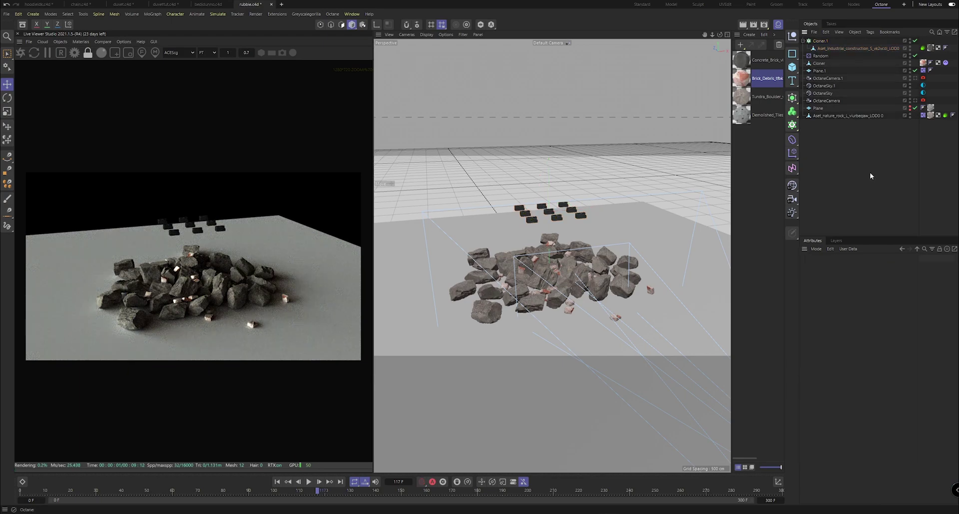
pyautogui.doubleClick(748, 62)
pyautogui.click(841, 112)
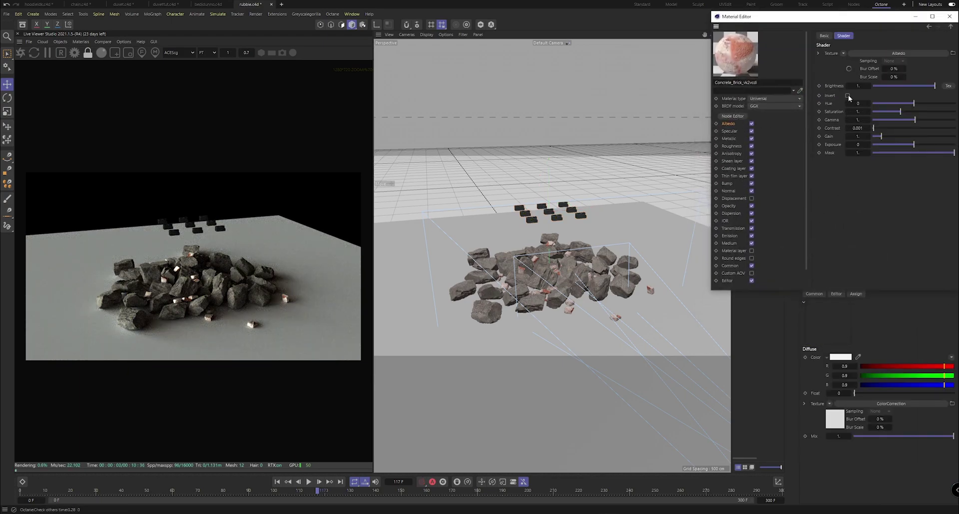
pyautogui.click(874, 109)
pyautogui.click(866, 146)
pyautogui.click(914, 16)
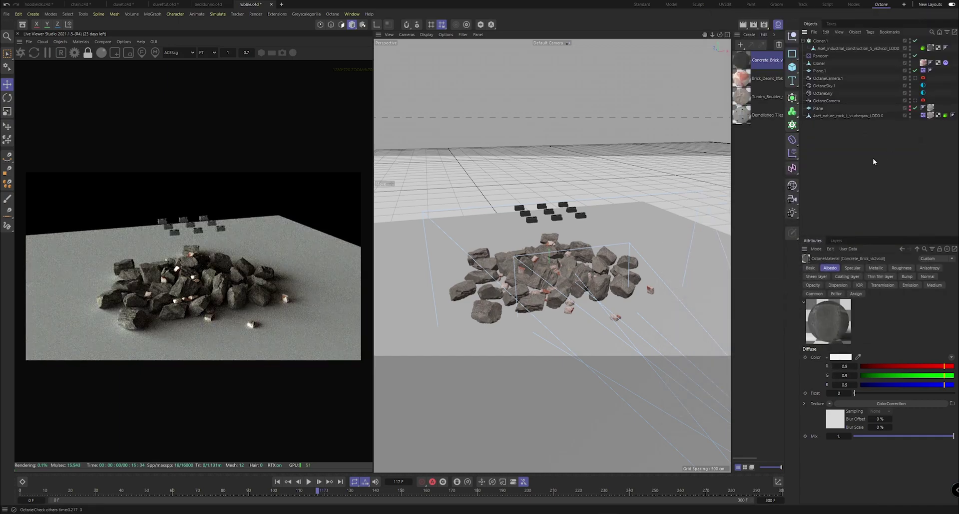
# Step: Increase the concrete brick Cloner's vertical count to 5 and move the grid higher above the rocks
pyautogui.click(819, 41)
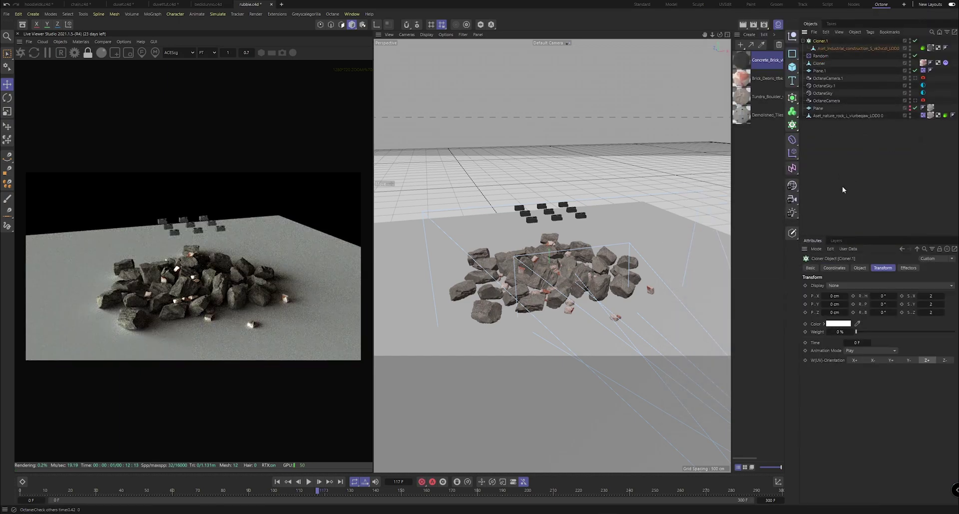
pyautogui.click(860, 268)
pyautogui.click(878, 337)
pyautogui.click(879, 337)
pyautogui.click(878, 337)
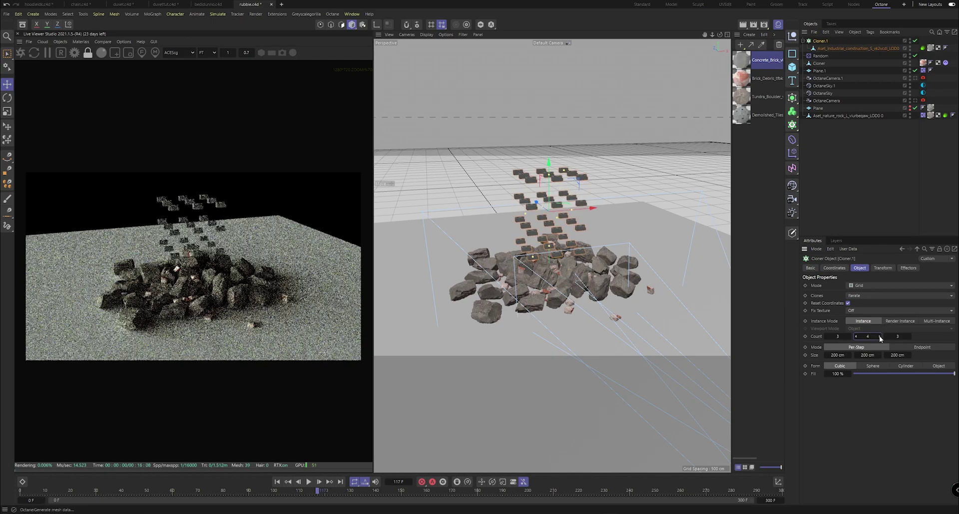
pyautogui.click(879, 337)
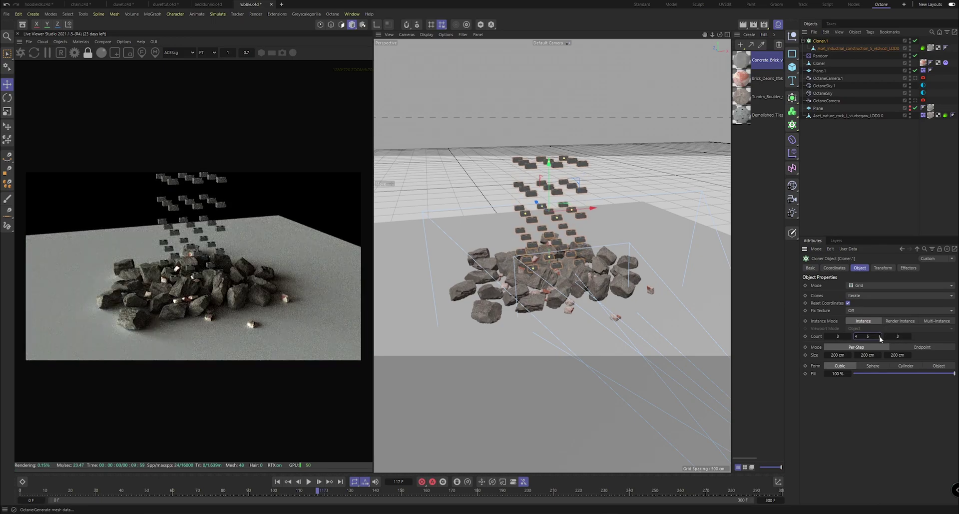
pyautogui.moveTo(550, 167); pyautogui.dragTo(553, 131)
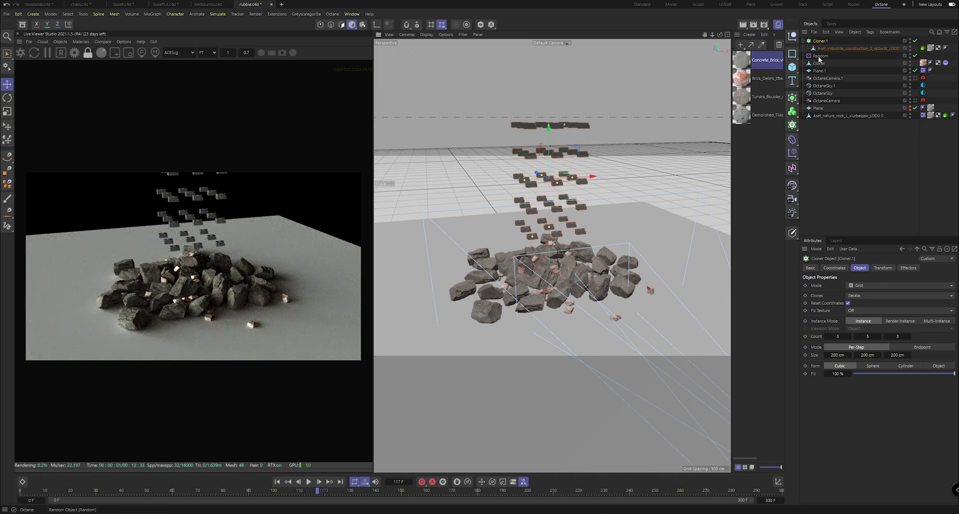
# Step: Apply the existing Random effector to the concrete brick Cloner and adjust the scattered bricks vertically above the rock pile
pyautogui.click(908, 268)
pyautogui.moveTo(819, 55); pyautogui.dragTo(867, 297)
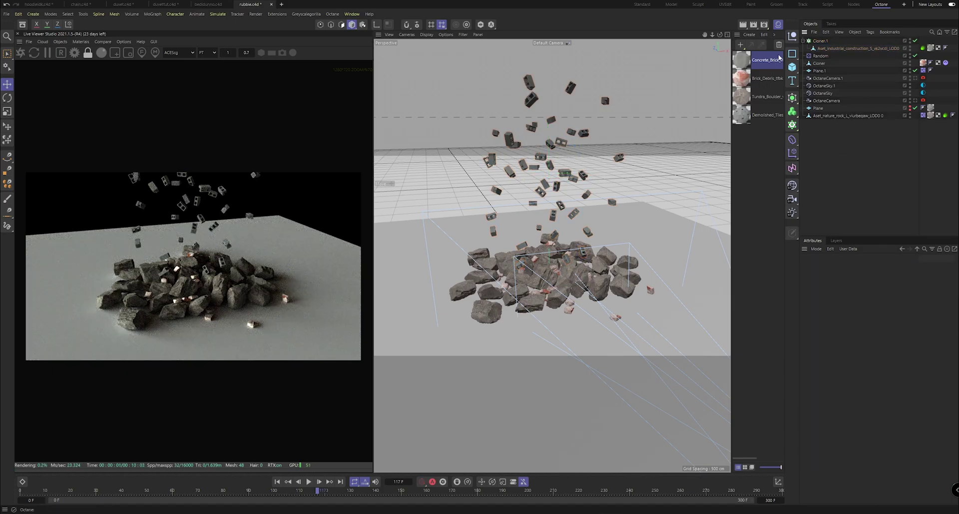
pyautogui.moveTo(552, 125)
pyautogui.mouseDown()
pyautogui.moveTo(549, 95)
pyautogui.moveTo(550, 135)
pyautogui.moveTo(552, 126)
pyautogui.mouseUp()
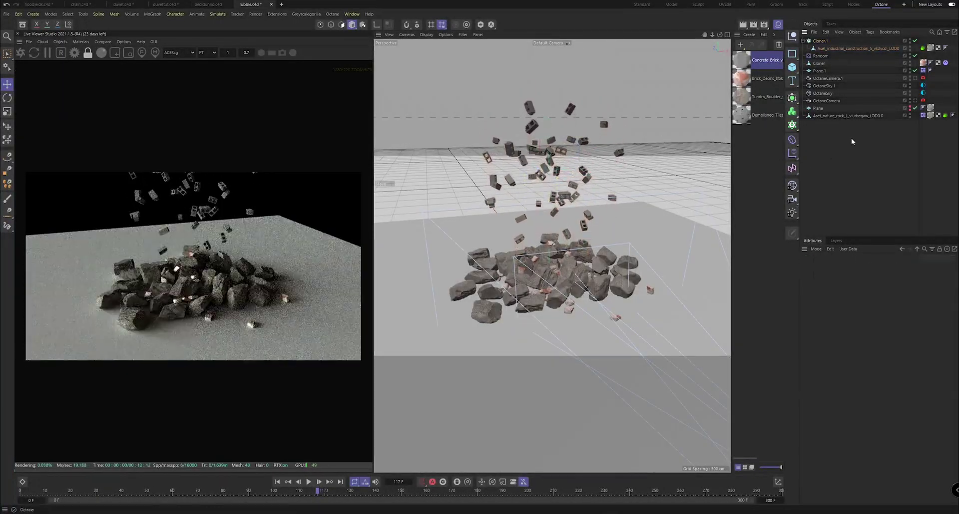
# Step: Add a Rigid Body tag to the concrete brick group Cloner.1 and save the scene
pyautogui.rightClick(818, 40)
pyautogui.moveTo(855, 66)
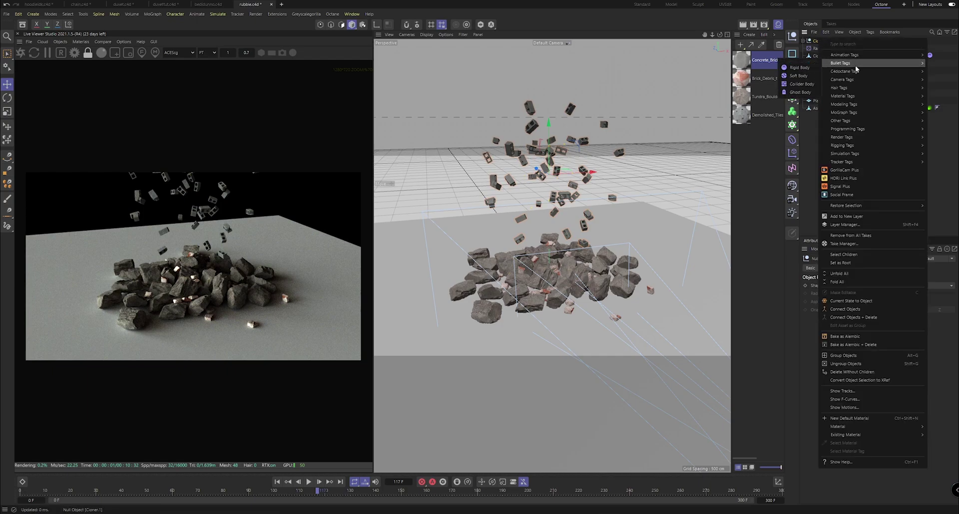
pyautogui.click(797, 68)
pyautogui.click(881, 166)
pyautogui.hotkey('ctrl', 's')
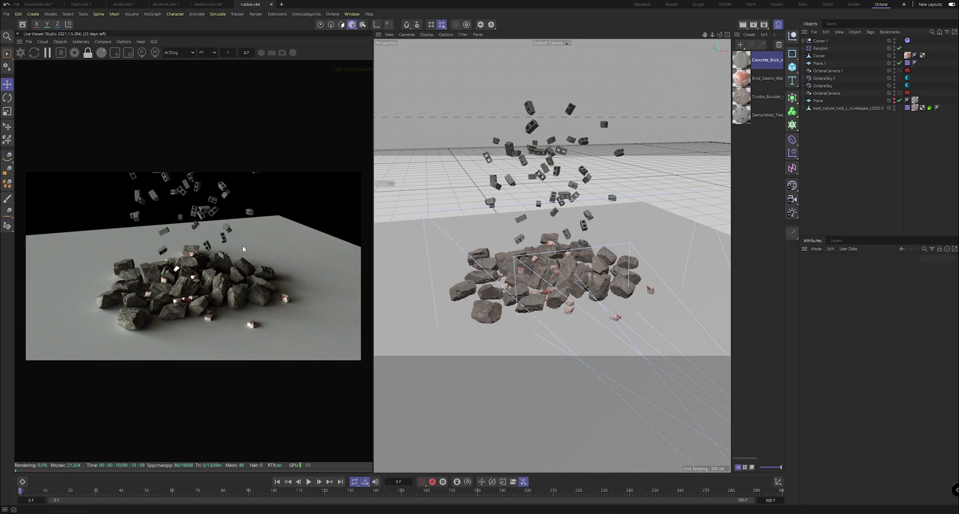
# Step: Simulate the concrete bricks falling onto the rocks, switch to the OctaneCamera view, and stop playback at frame 109
pyautogui.moveTo(719, 35); pyautogui.dragTo(725, 33)
pyautogui.keyDown('alt'); pyautogui.moveTo(590, 260); pyautogui.dragTo(579, 244); pyautogui.keyUp('alt')
pyautogui.click(310, 482)
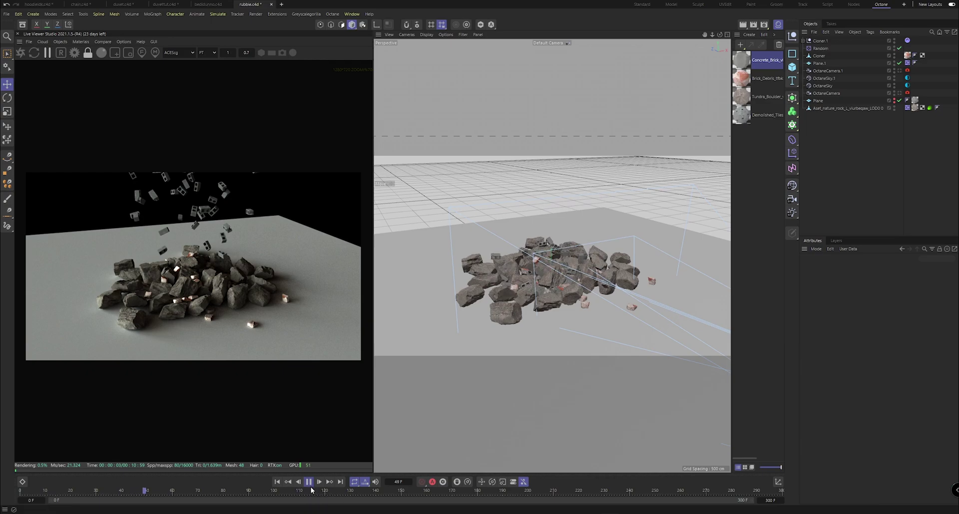
pyautogui.click(309, 482)
pyautogui.click(899, 93)
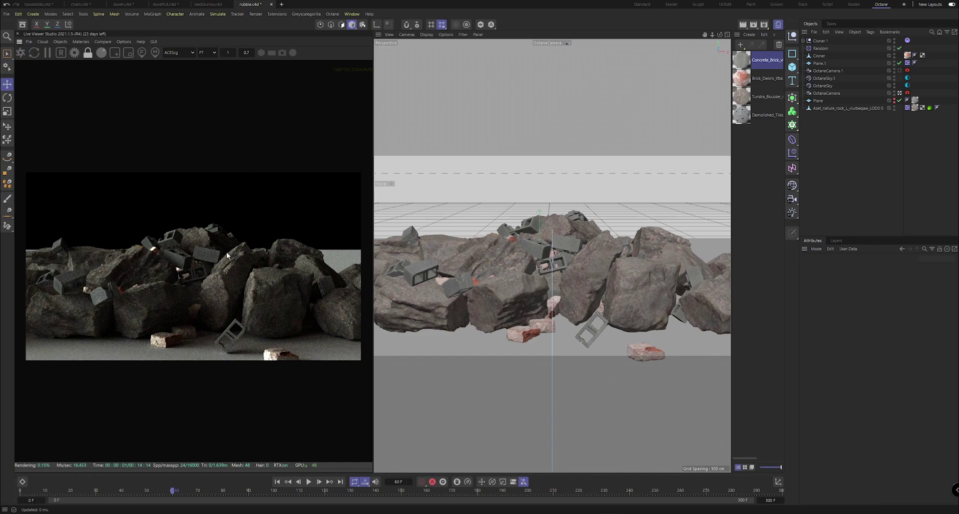
pyautogui.click(309, 481)
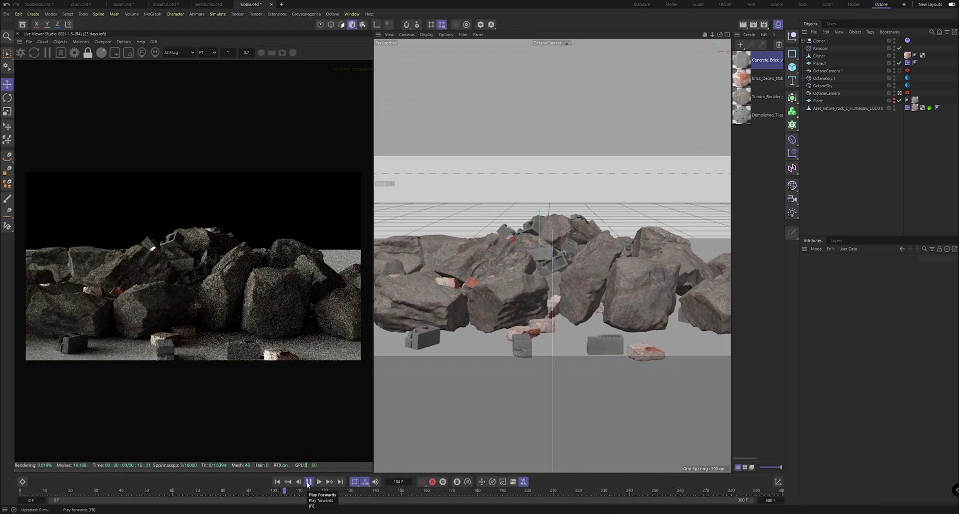
pyautogui.click(308, 483)
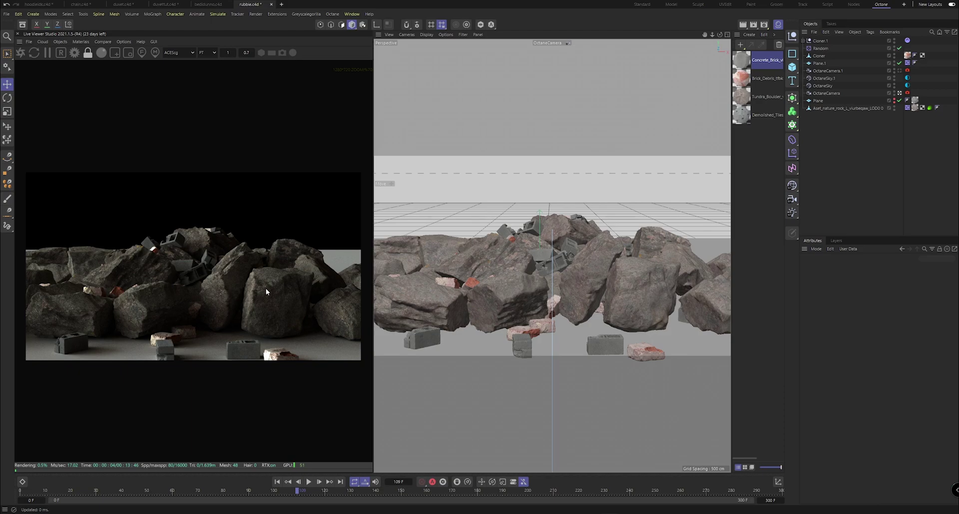
# Step: Merge the fallen concrete bricks of Cloner.1 into one object with Connect Objects + Delete and save the scene
pyautogui.click(818, 41)
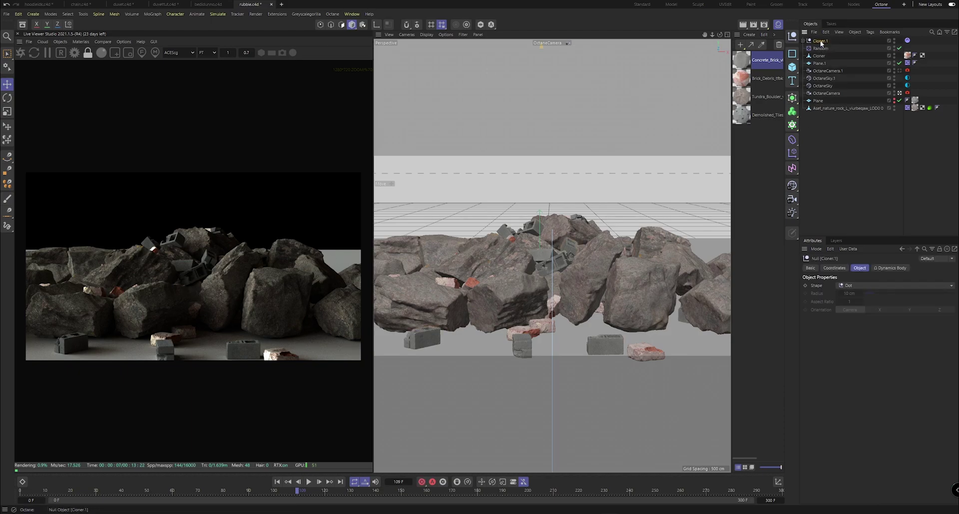
pyautogui.rightClick(819, 41)
pyautogui.click(860, 322)
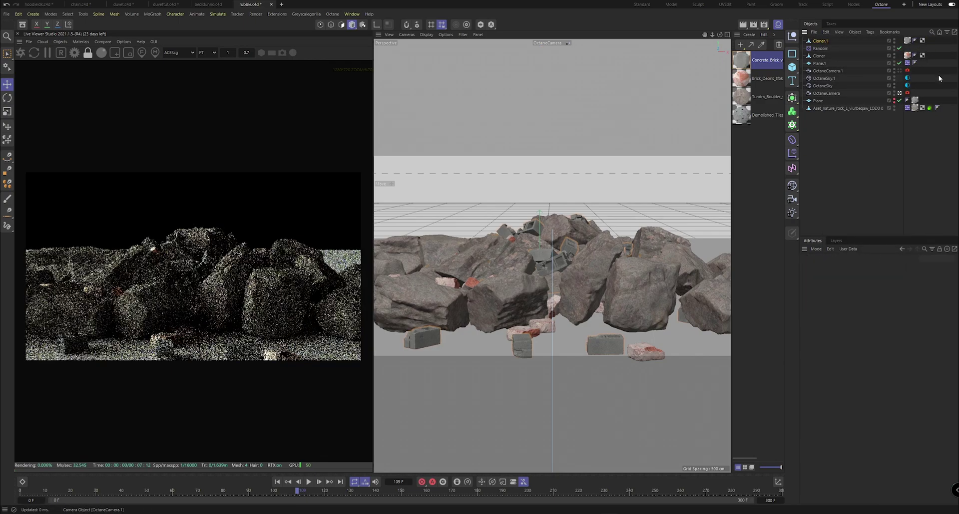
pyautogui.hotkey('ctrl', 's')
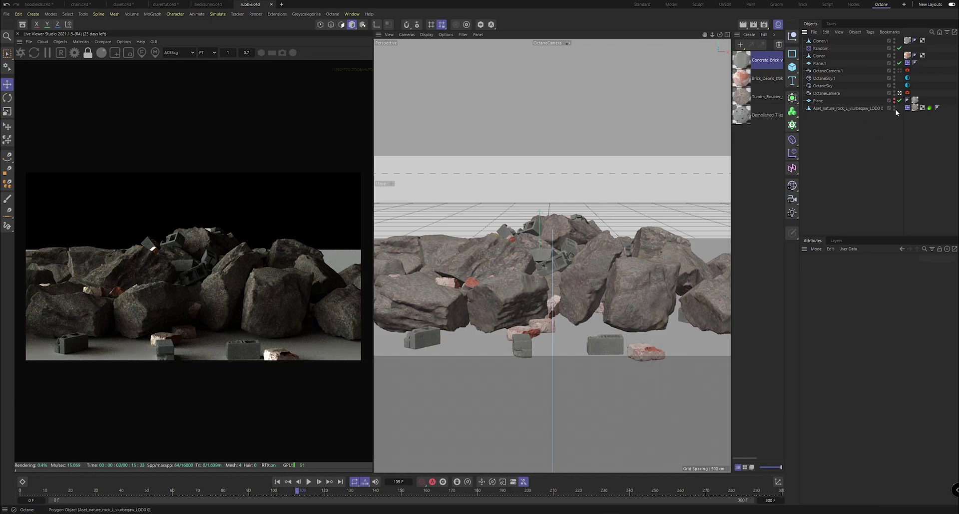
# Step: Delete the collision plane Plane.1, unhide the textured ground Plane, and check the rubble in the Live Viewer
pyautogui.click(819, 64)
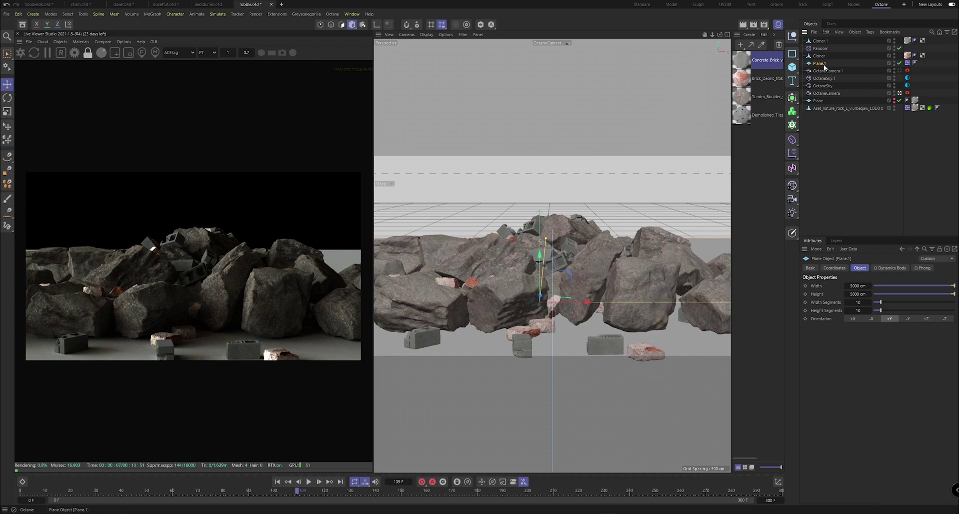
pyautogui.press('Delete')
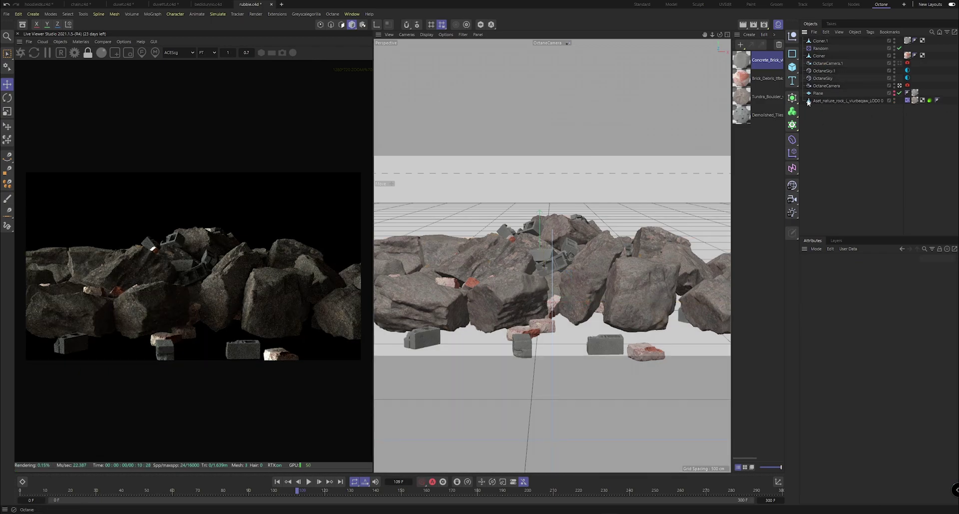
pyautogui.click(895, 94)
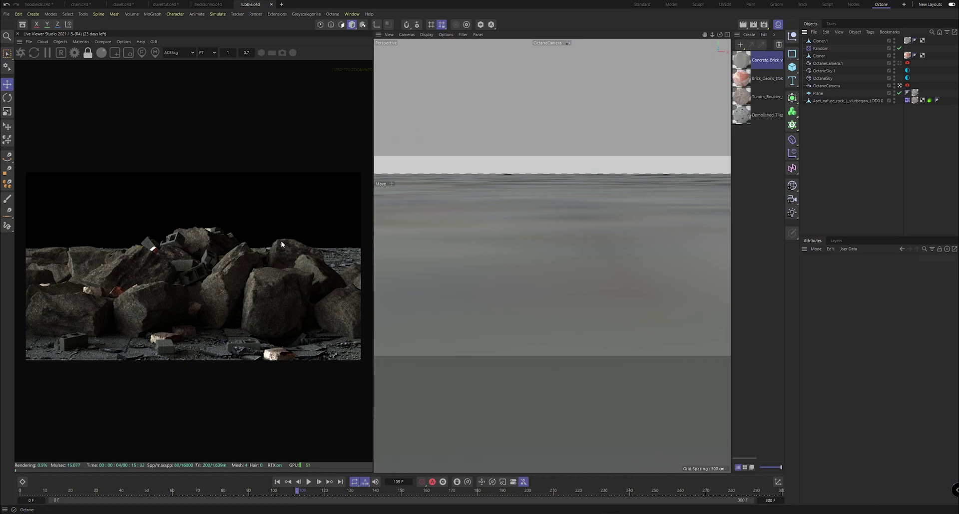
pyautogui.scroll(5, 208, 276)
pyautogui.scroll(-6, 206, 274)
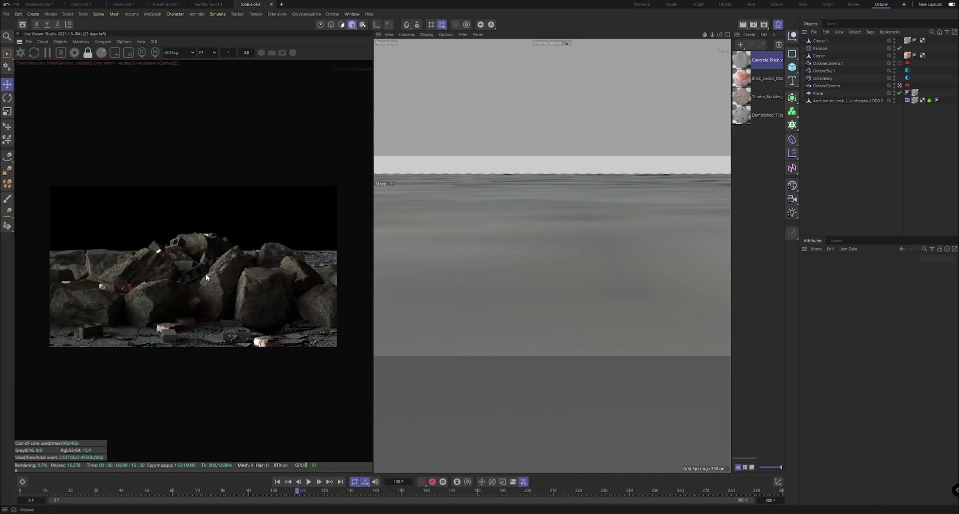
pyautogui.scroll(2, 205, 278)
pyautogui.scroll(-1, 202, 282)
pyautogui.scroll(1, 202, 278)
pyautogui.scroll(-1, 201, 279)
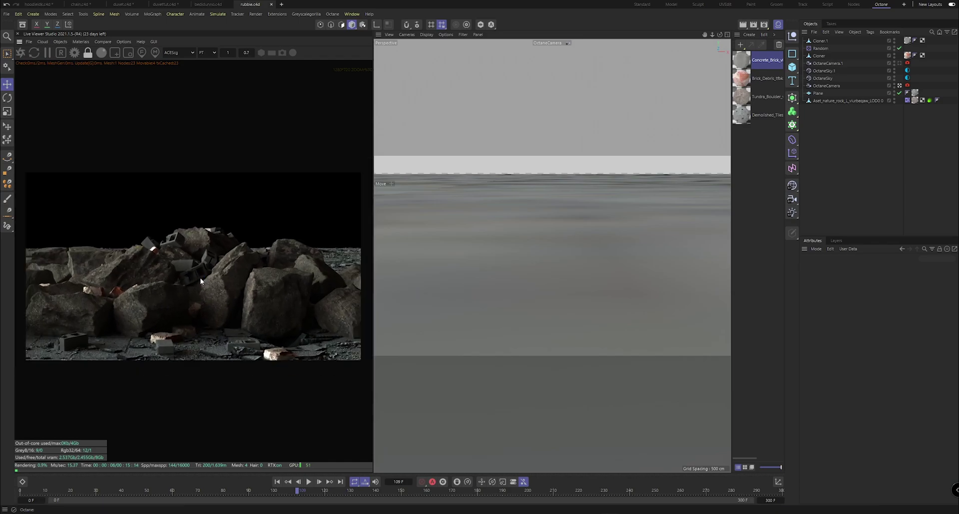
# Step: Set the render output size to 2560 x 1080 pixels and refresh the Live Viewer render
pyautogui.click(763, 25)
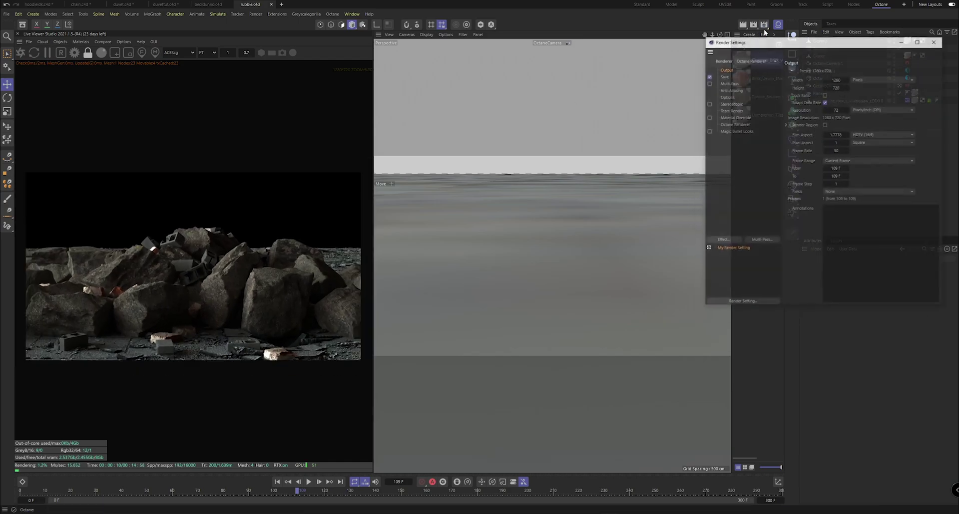
pyautogui.write('2560')
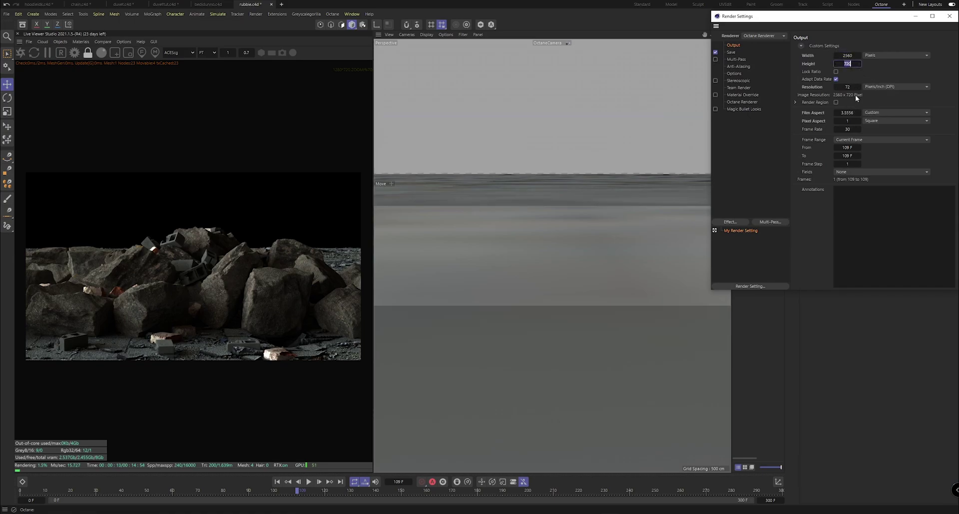
pyautogui.write('1080')
pyautogui.press('Return')
pyautogui.click(945, 19)
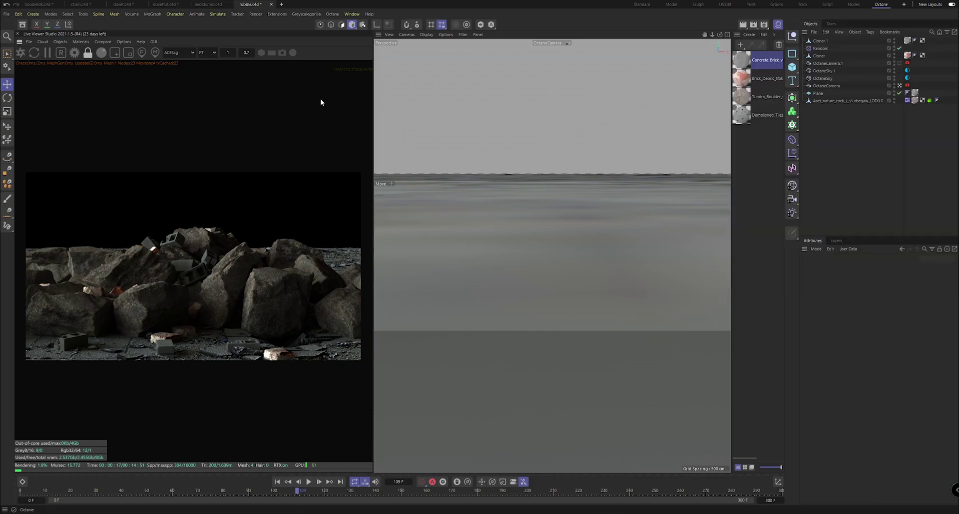
pyautogui.click(62, 53)
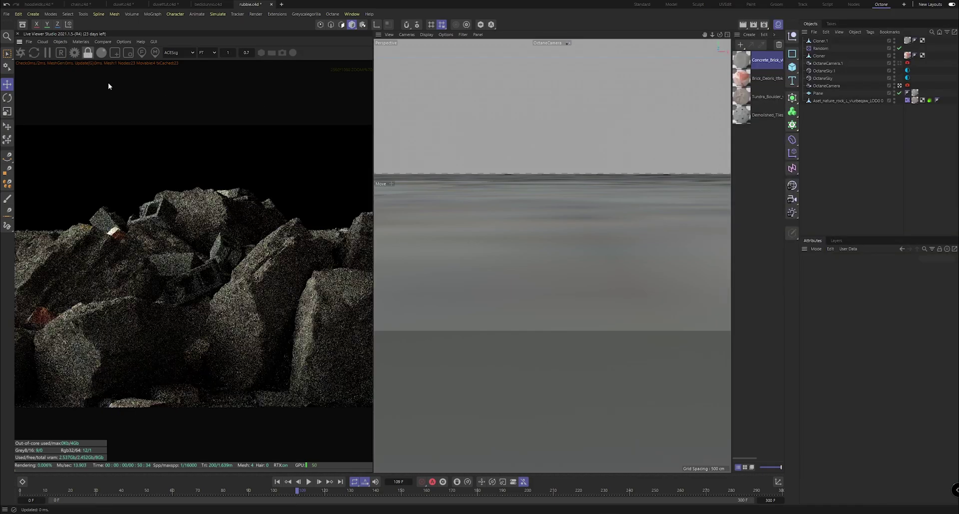
pyautogui.scroll(-6, 200, 265)
pyautogui.scroll(3, 197, 264)
pyautogui.scroll(-1, 197, 263)
pyautogui.scroll(1, 239, 260)
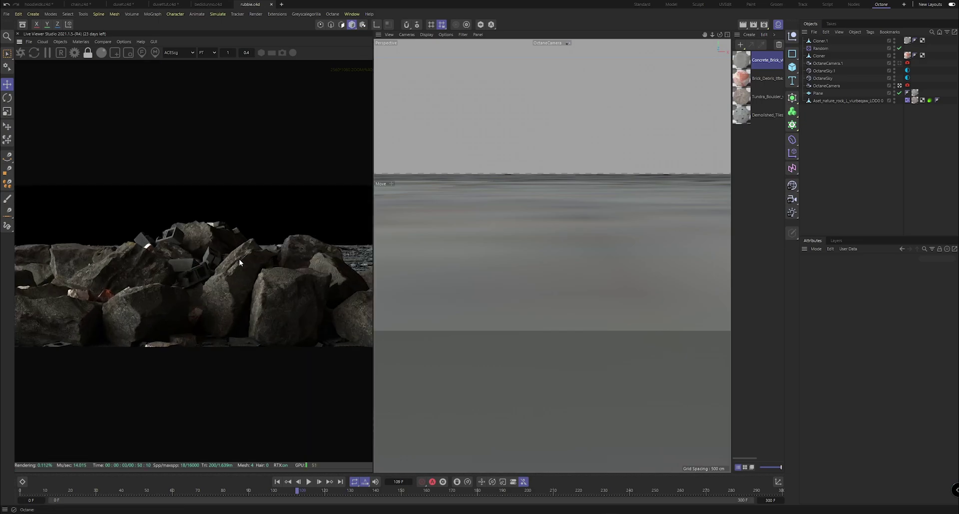
# Step: Turn off auto focus for the OctaneCamera, set its aperture to 20 cm, and pick the focus point on the rock pile
pyautogui.click(907, 86)
pyautogui.click(833, 268)
pyautogui.click(816, 335)
pyautogui.click(858, 344)
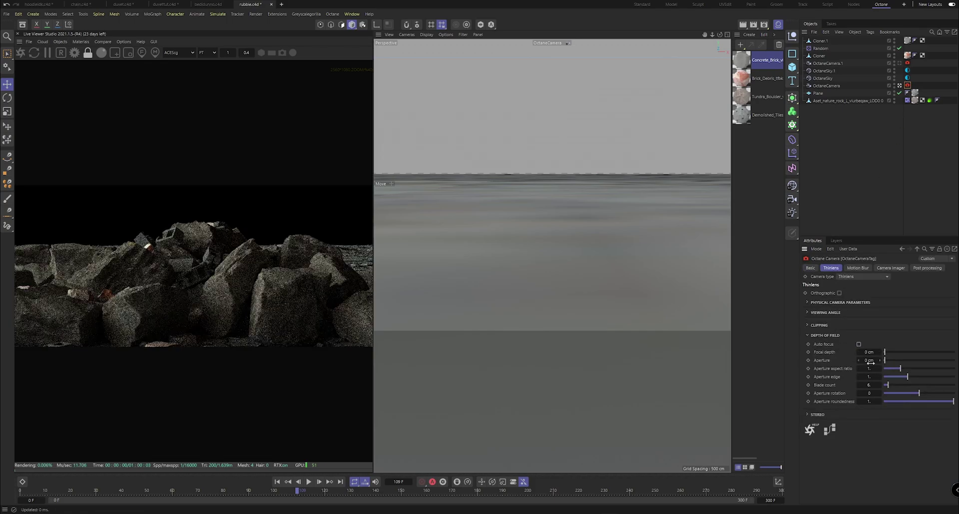
pyautogui.write('20')
pyautogui.press('Return')
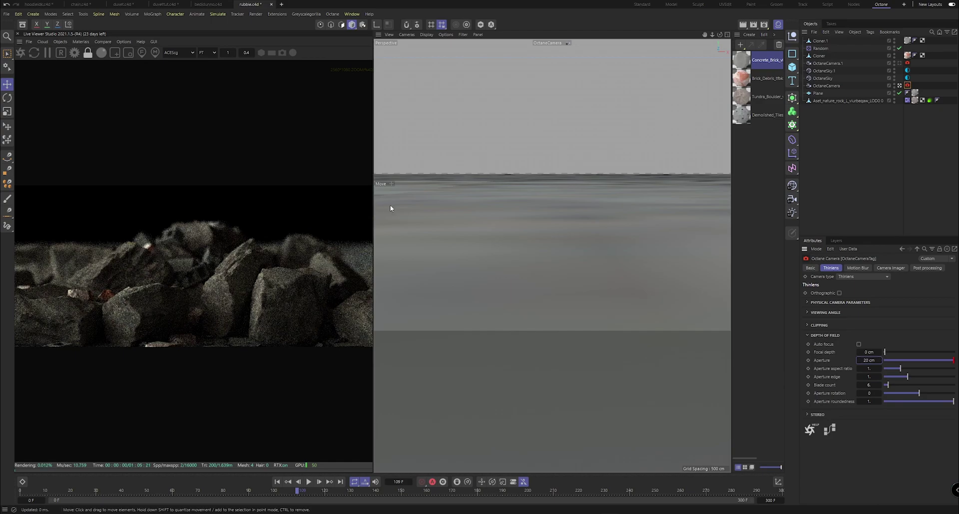
pyautogui.click(190, 262)
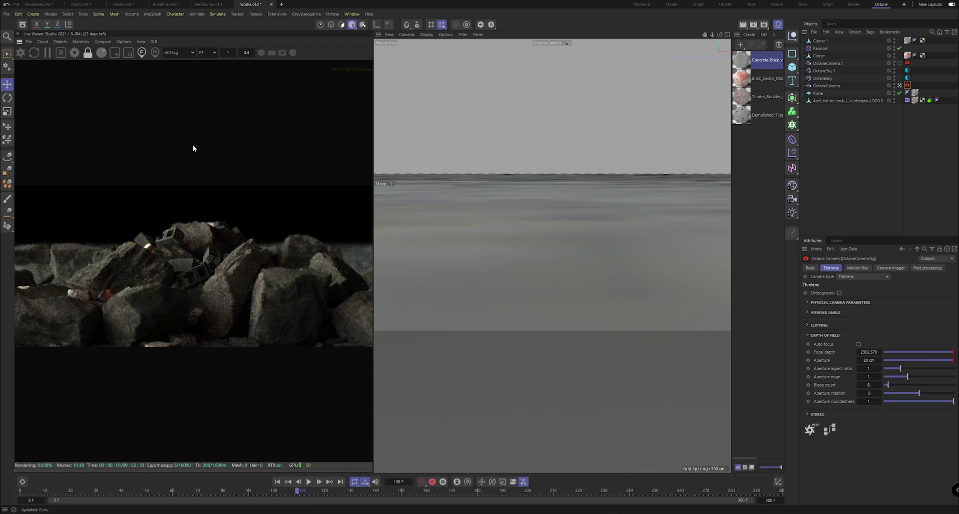
pyautogui.click(125, 266)
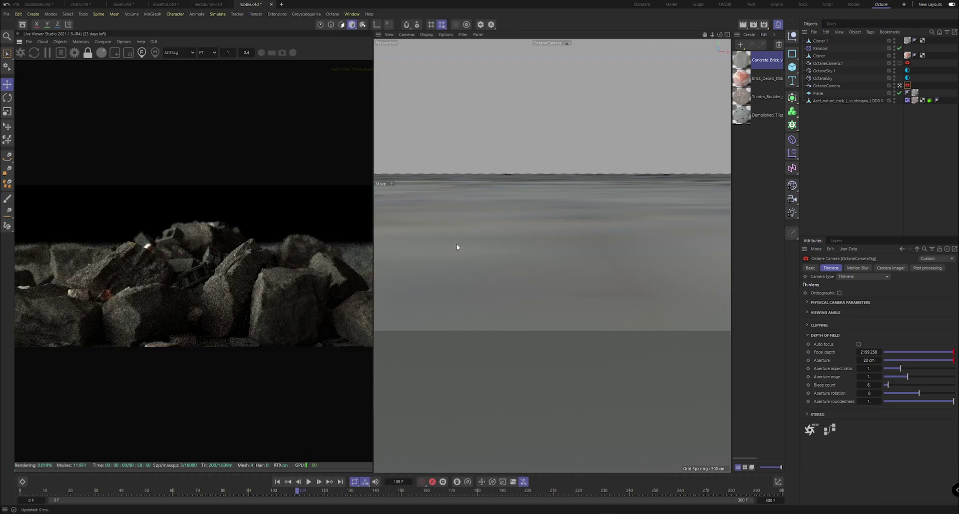
# Step: Change the OctaneCamera's focal length, trying 120 mm and then settling on 100 mm
pyautogui.click(830, 86)
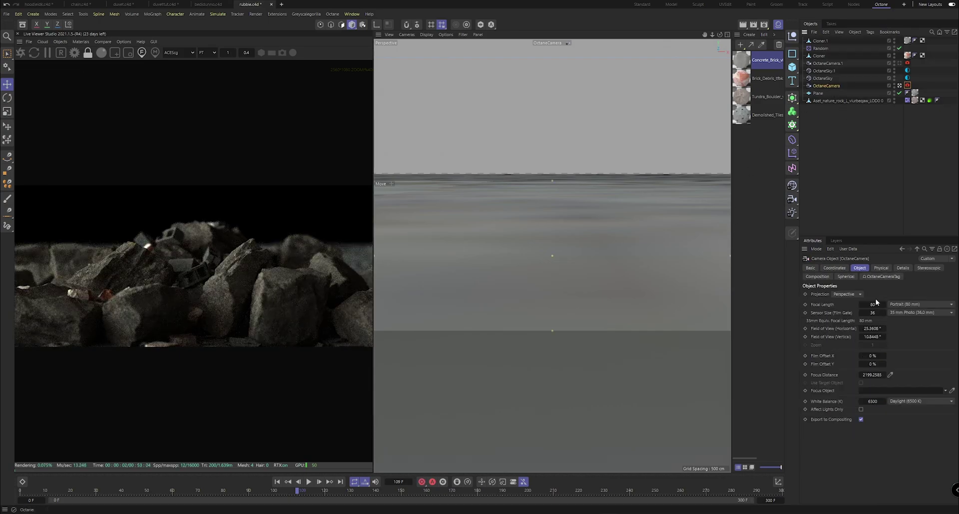
pyautogui.press('Return')
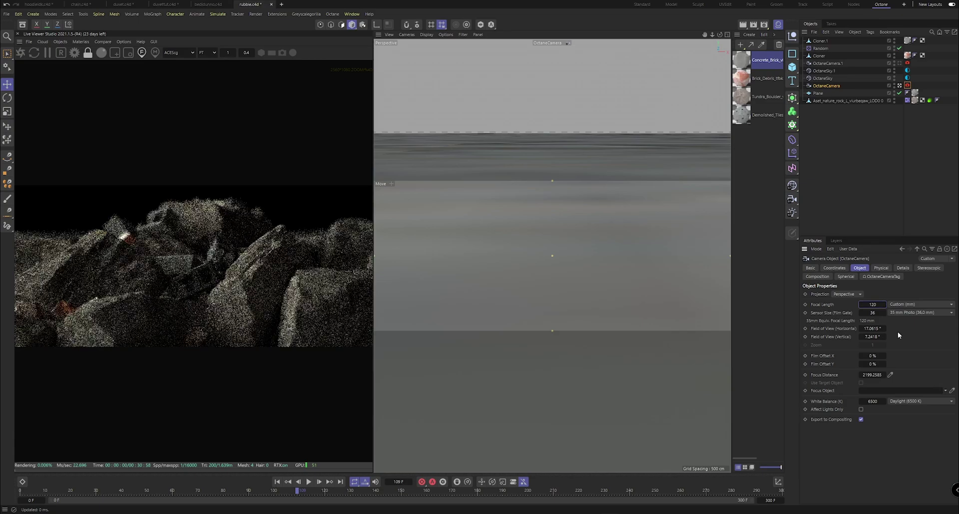
pyautogui.write('1')
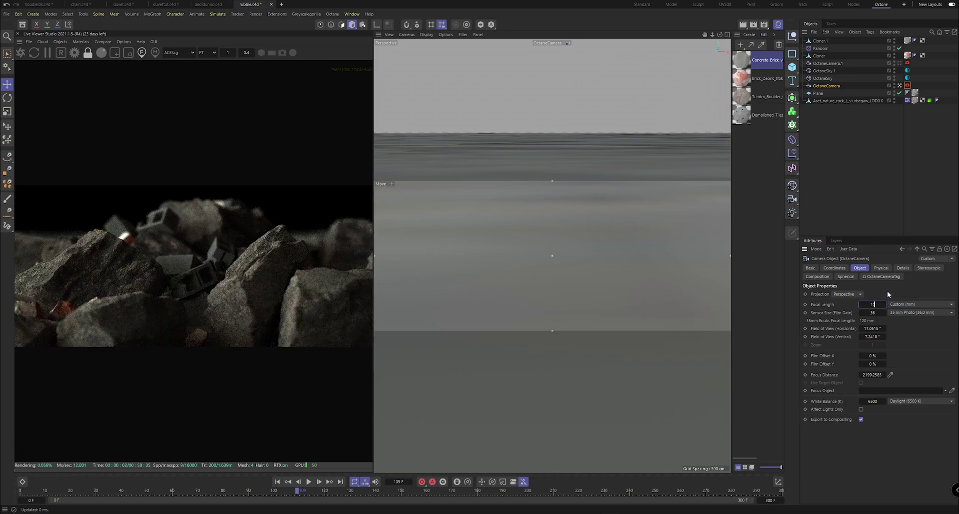
pyautogui.write('00')
pyautogui.press('Return')
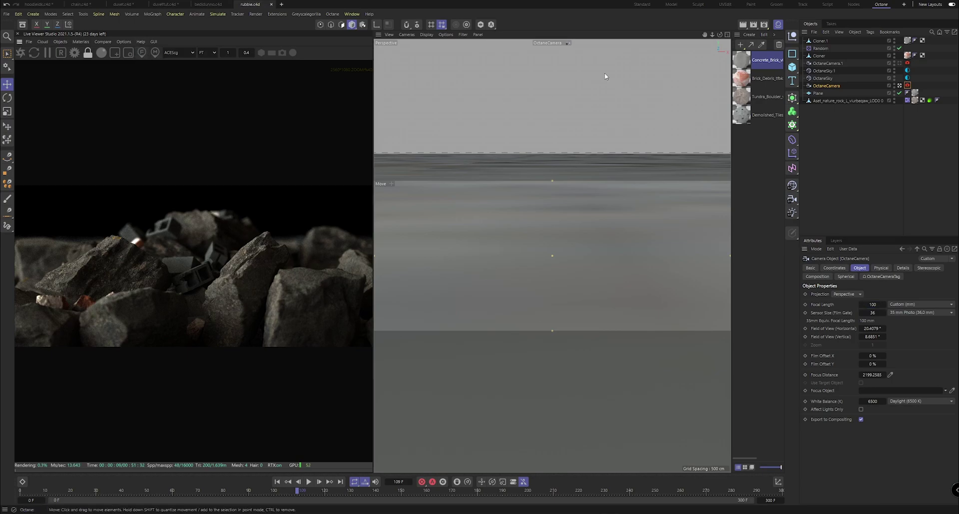
# Step: Adjust the OctaneCamera's depth of field aperture, trying 50 cm and then settling on 10 cm
pyautogui.click(907, 85)
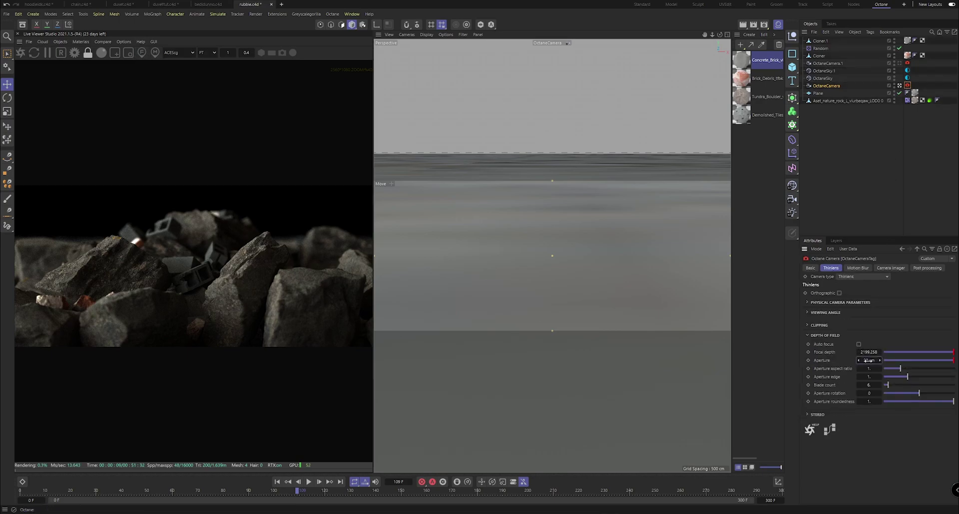
pyautogui.write('50')
pyautogui.press('Return')
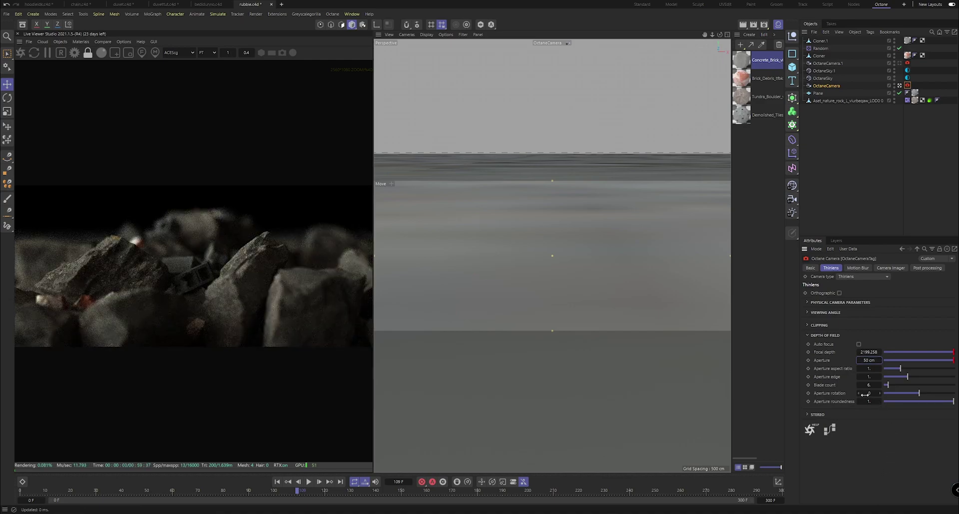
pyautogui.press('Return')
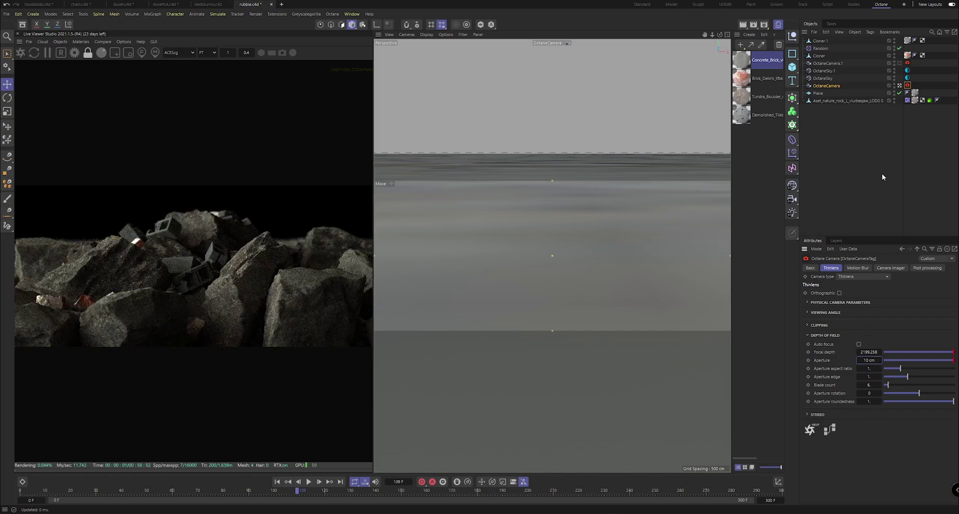
pyautogui.click(882, 174)
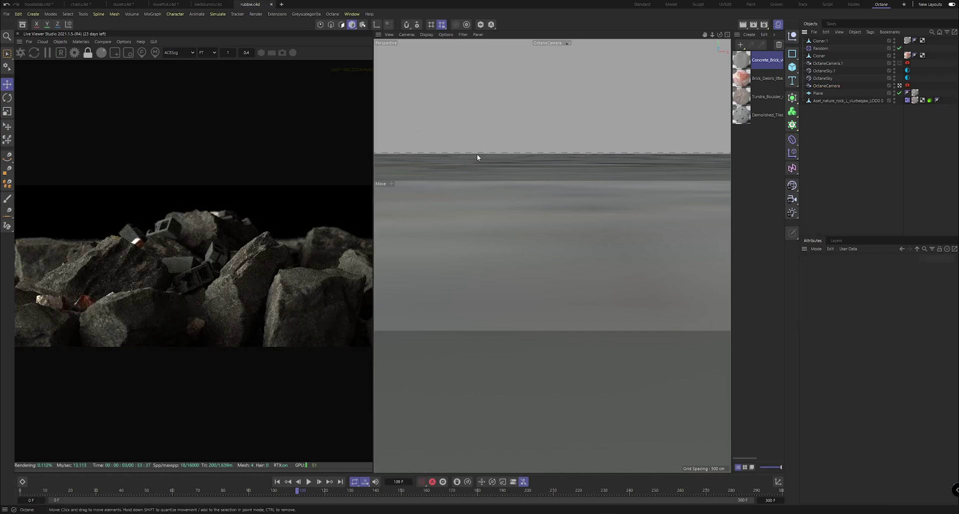
# Step: Widen the Live Viewer and add an Octane Arealight to the scene
pyautogui.scroll(-1, 232, 268)
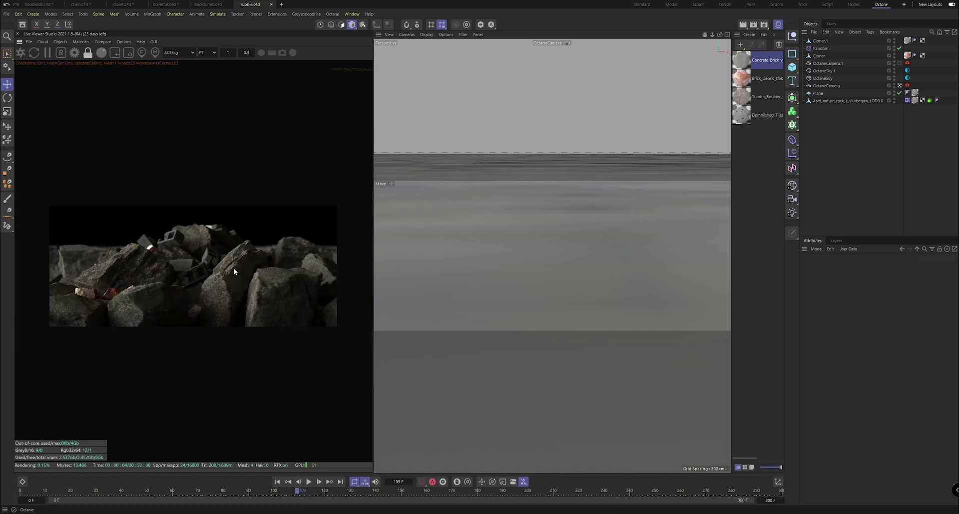
pyautogui.moveTo(372, 258); pyautogui.dragTo(471, 259)
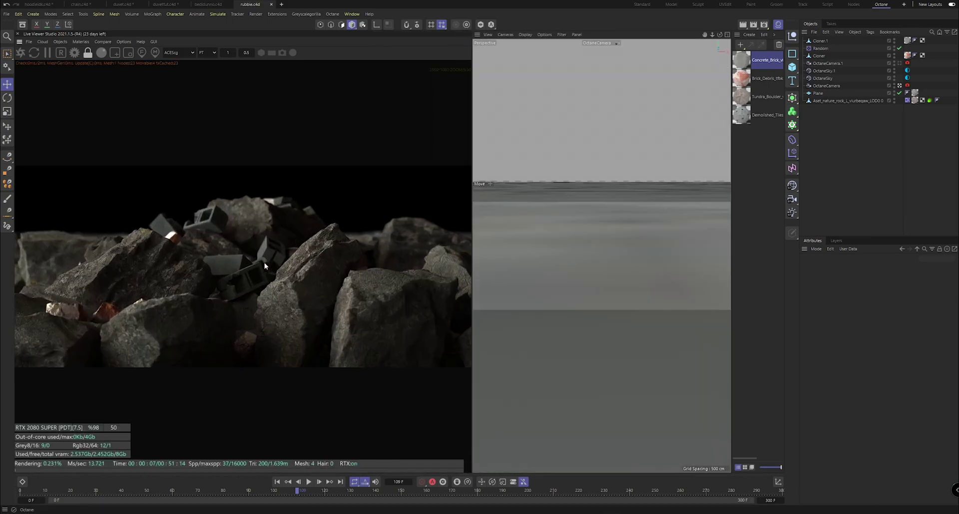
pyautogui.click(60, 42)
pyautogui.moveTo(80, 77)
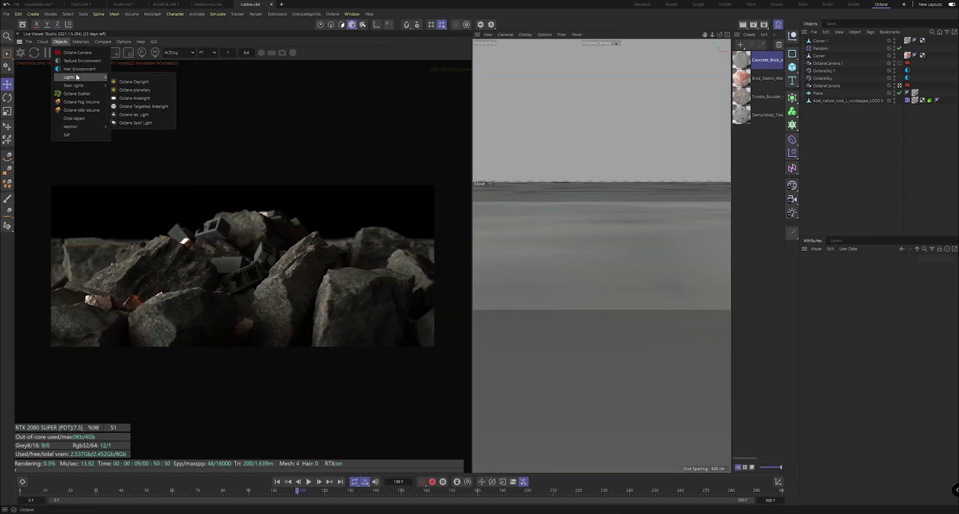
pyautogui.click(122, 99)
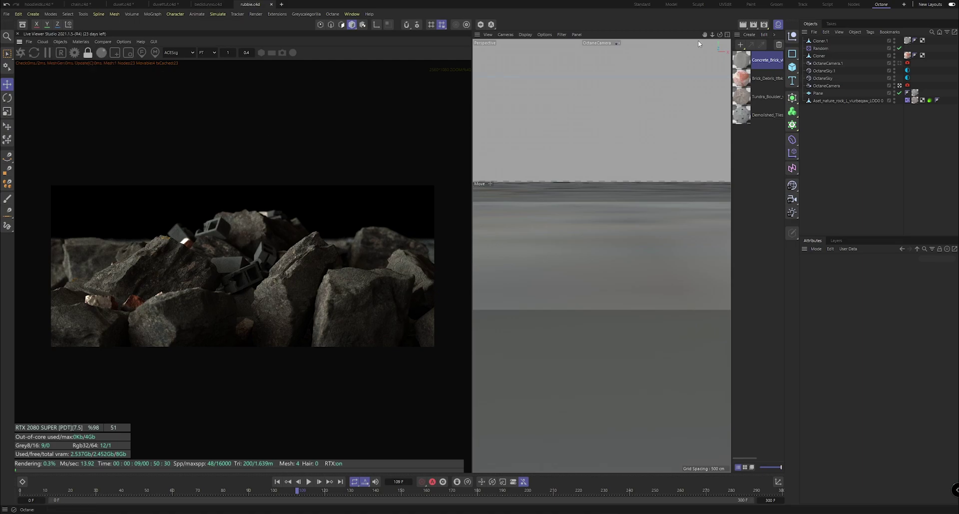
# Step: Switch to the four-view layout and select the OctaneLight object
pyautogui.middleClick(722, 80)
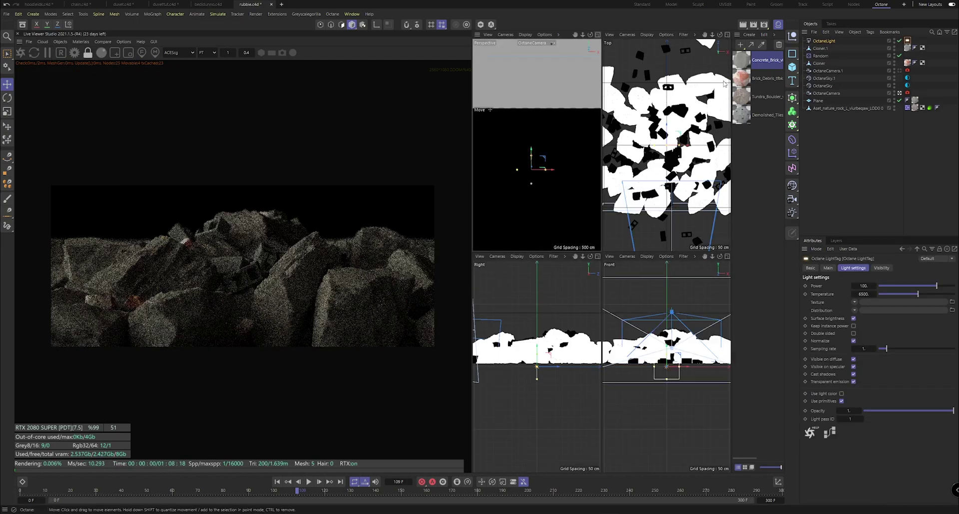
pyautogui.click(822, 42)
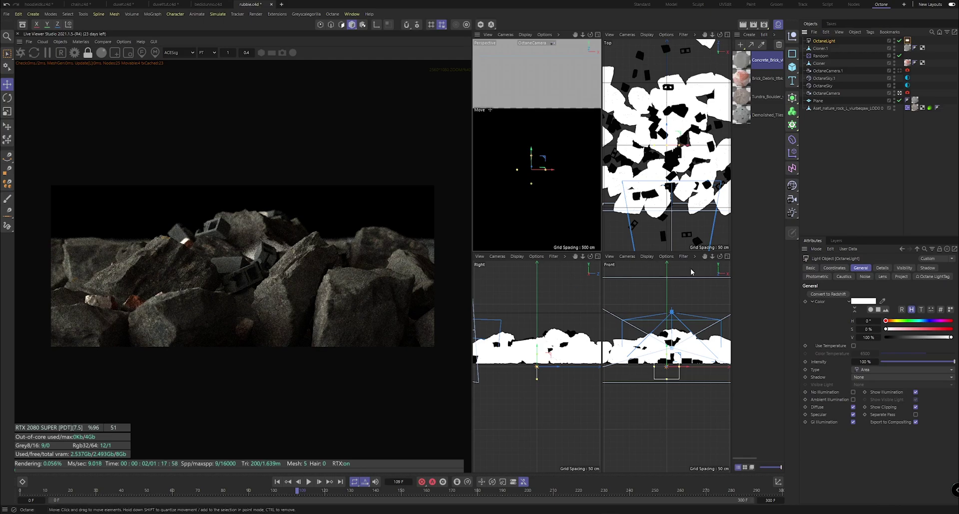
pyautogui.scroll(-3, 675, 349)
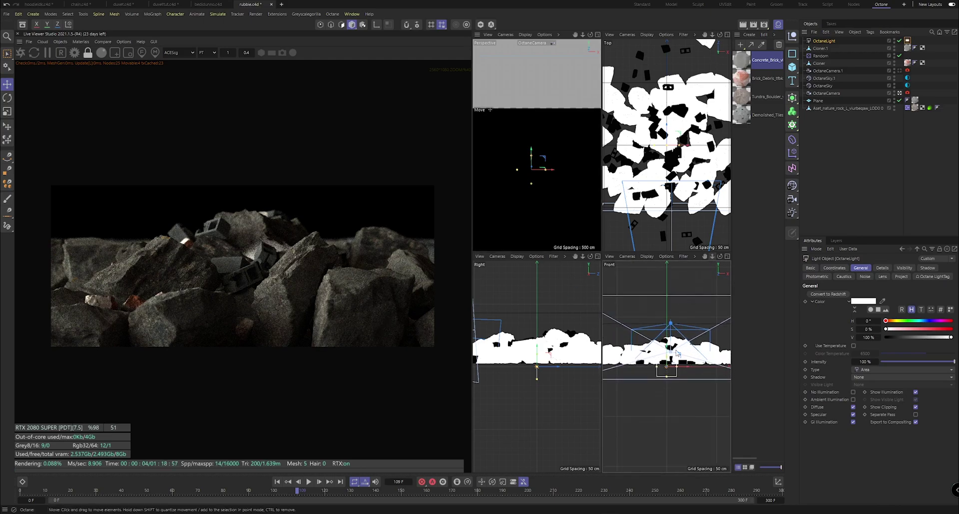
pyautogui.moveTo(687, 366); pyautogui.dragTo(710, 366)
pyautogui.hotkey('ctrl', 'z')
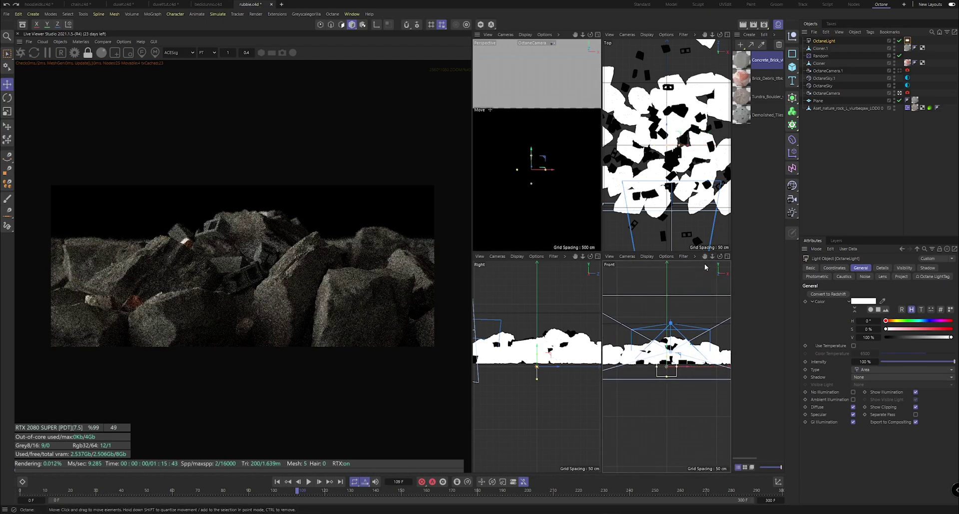
pyautogui.keyDown('alt'); pyautogui.moveTo(704, 268); pyautogui.dragTo(673, 281, button='middle'); pyautogui.keyUp('alt')
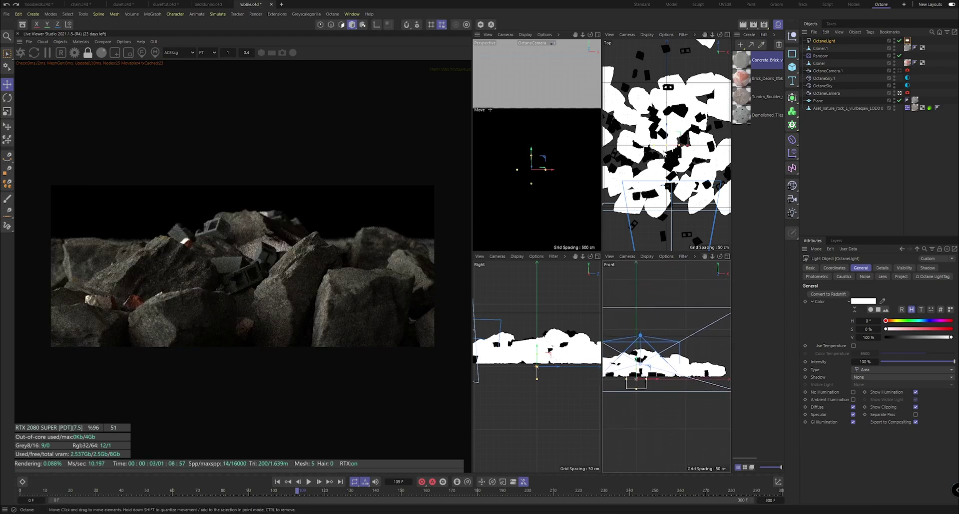
pyautogui.click(663, 150)
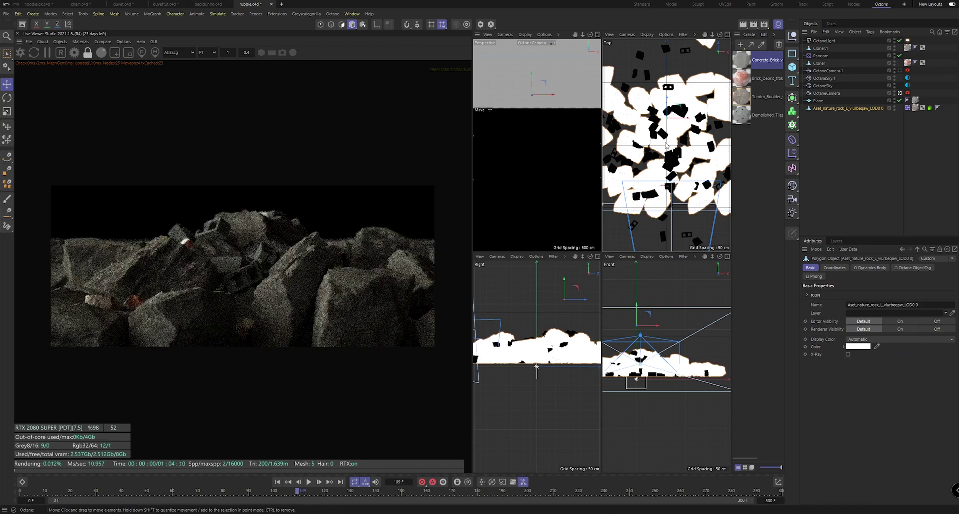
# Step: Add a Target tag to the OctaneLight and assign the Aset_nature_rock object as its target object
pyautogui.rightClick(824, 43)
pyautogui.moveTo(848, 59)
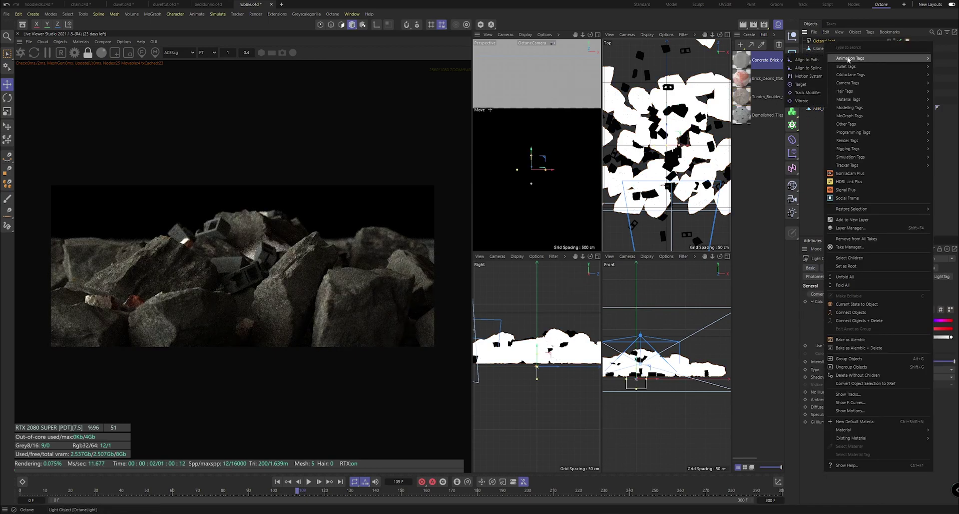
pyautogui.click(800, 85)
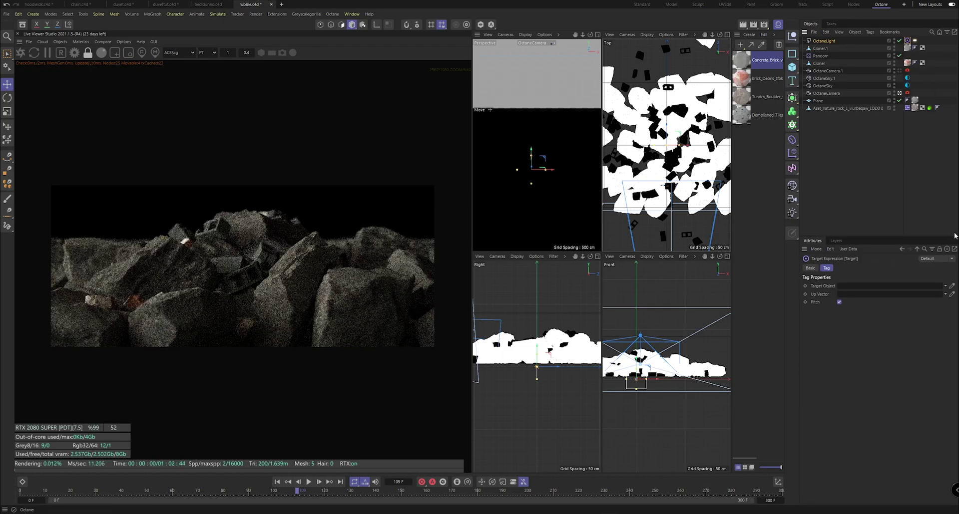
pyautogui.click(826, 109)
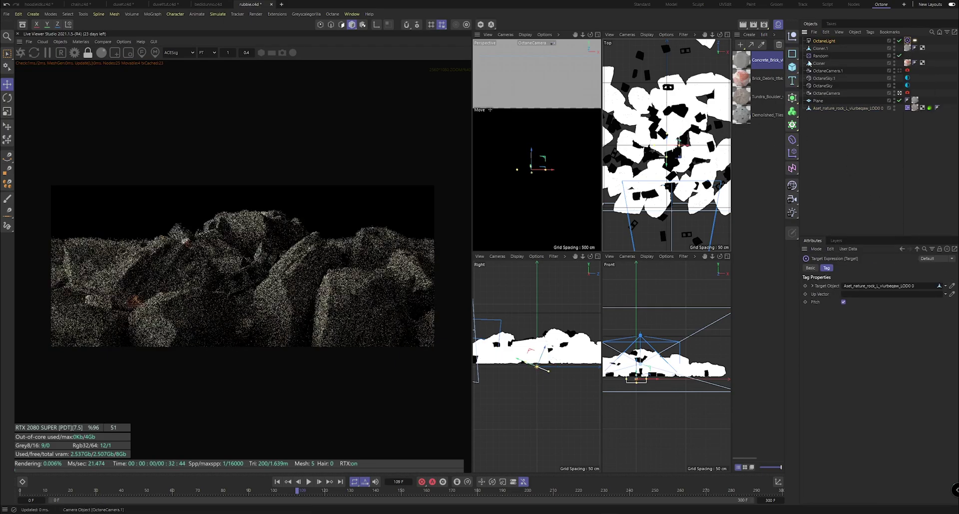
# Step: Move the OctaneLight up and back toward the camera in the Right view, and about 526 cm sideways in the Front view
pyautogui.click(824, 41)
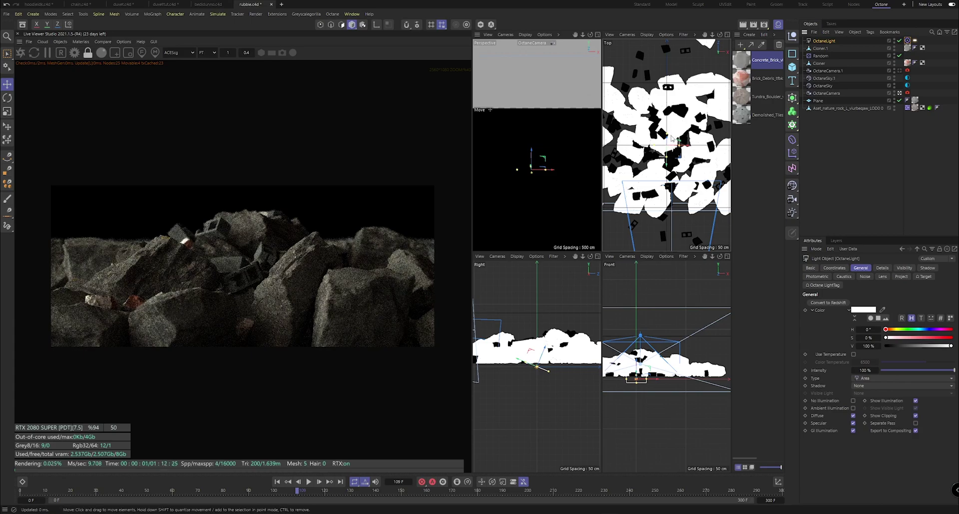
pyautogui.scroll(-2, 539, 356)
pyautogui.moveTo(525, 356); pyautogui.dragTo(484, 308)
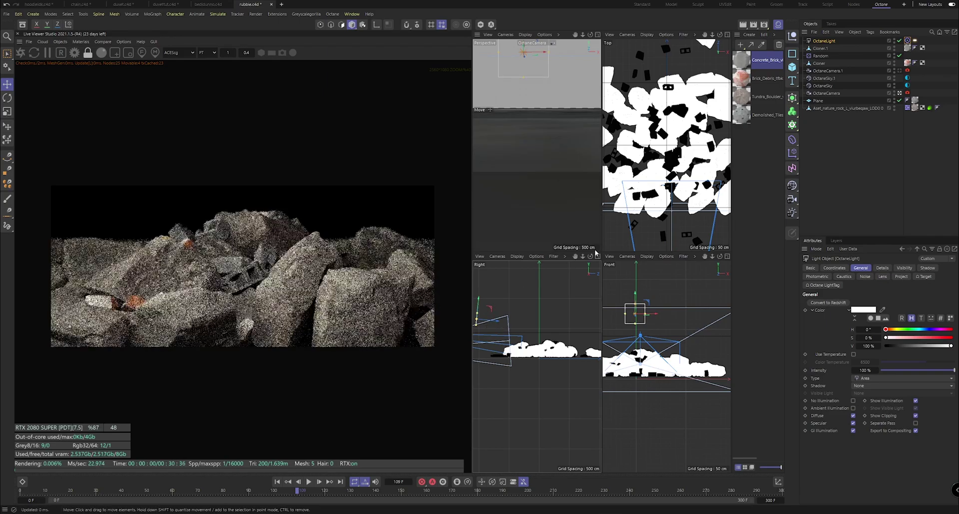
pyautogui.moveTo(641, 314); pyautogui.dragTo(692, 338)
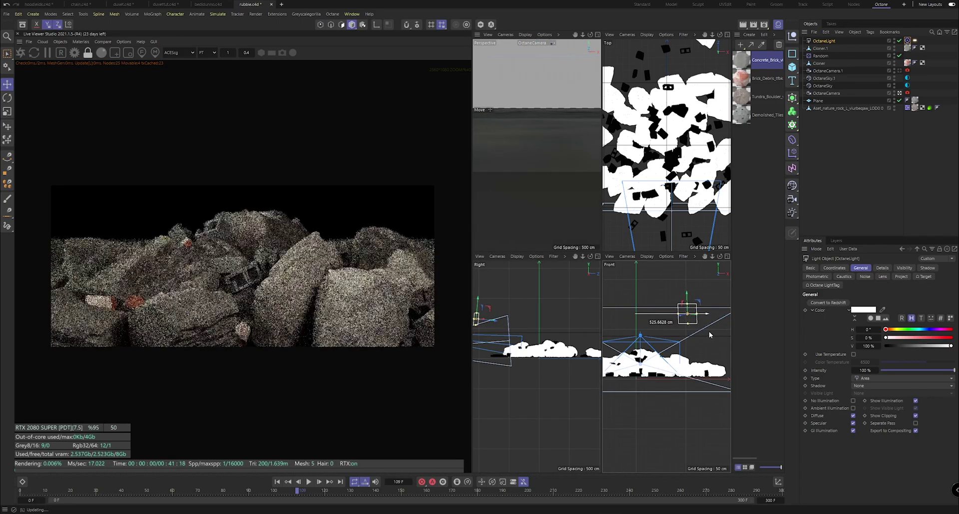
# Step: Set the target object of the OctaneLight's Target tag to the Cloner
pyautogui.click(907, 41)
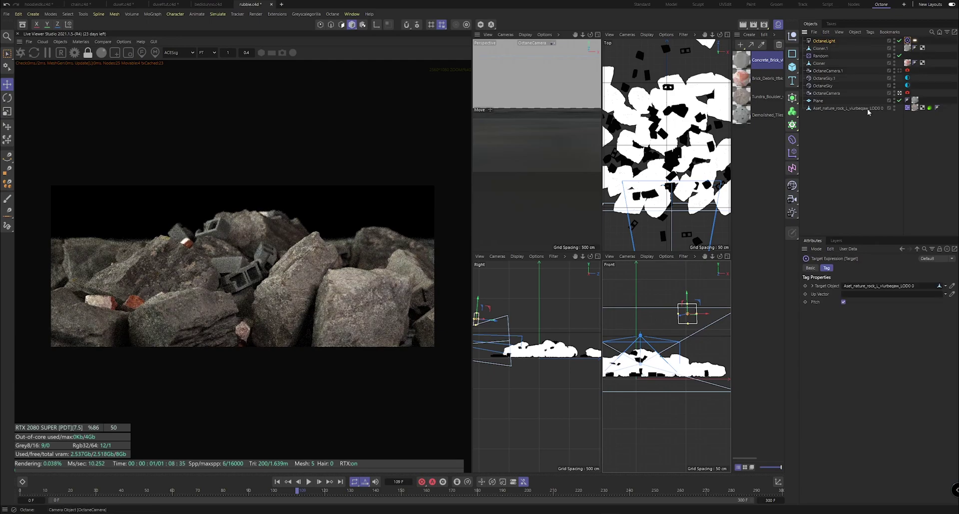
pyautogui.click(952, 287)
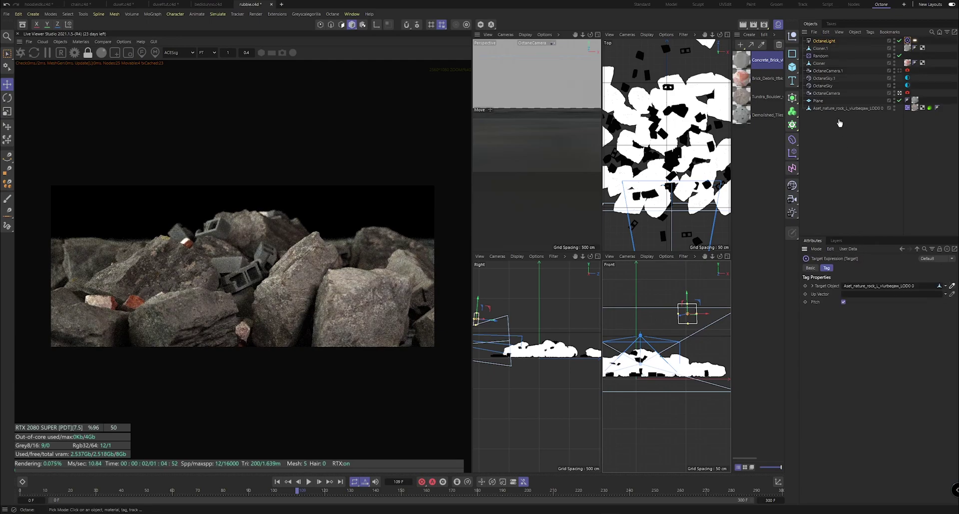
pyautogui.click(821, 64)
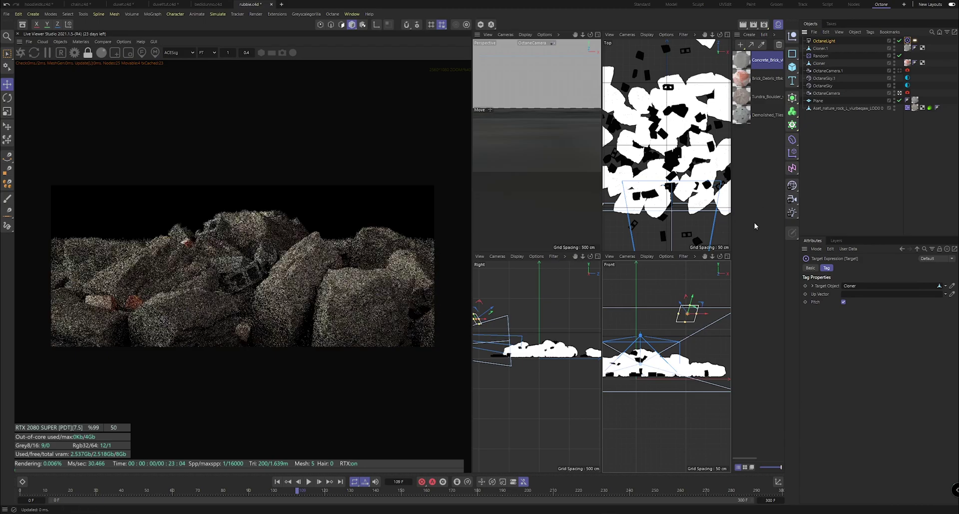
# Step: Reposition the OctaneLight high above the camera in the Right view and set its target object to the Plane
pyautogui.moveTo(539, 310); pyautogui.dragTo(575, 314, button='middle')
pyautogui.moveTo(507, 322); pyautogui.dragTo(513, 282)
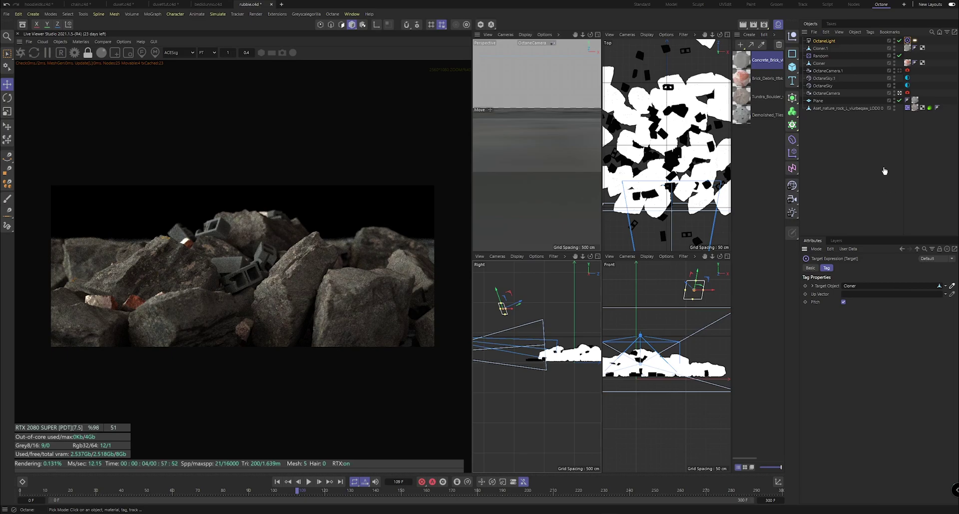
pyautogui.click(819, 101)
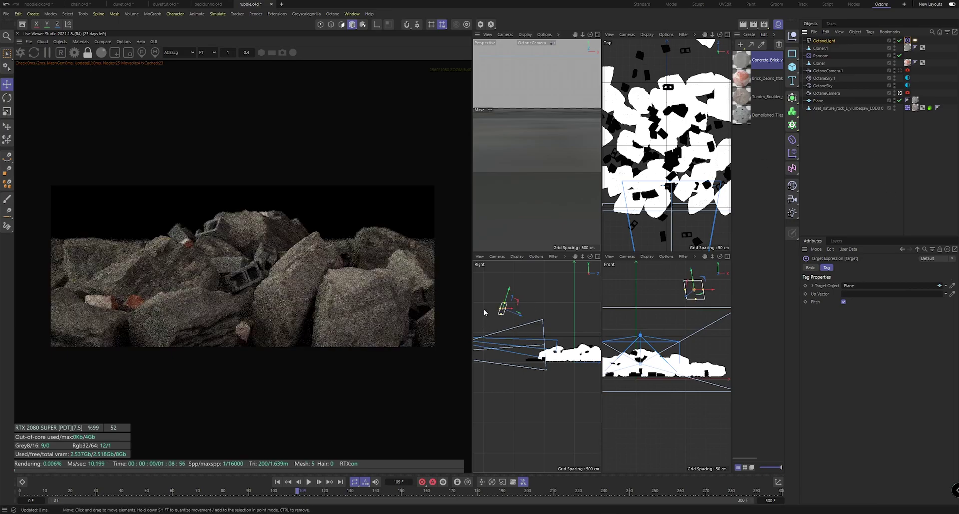
pyautogui.moveTo(503, 307); pyautogui.dragTo(529, 302)
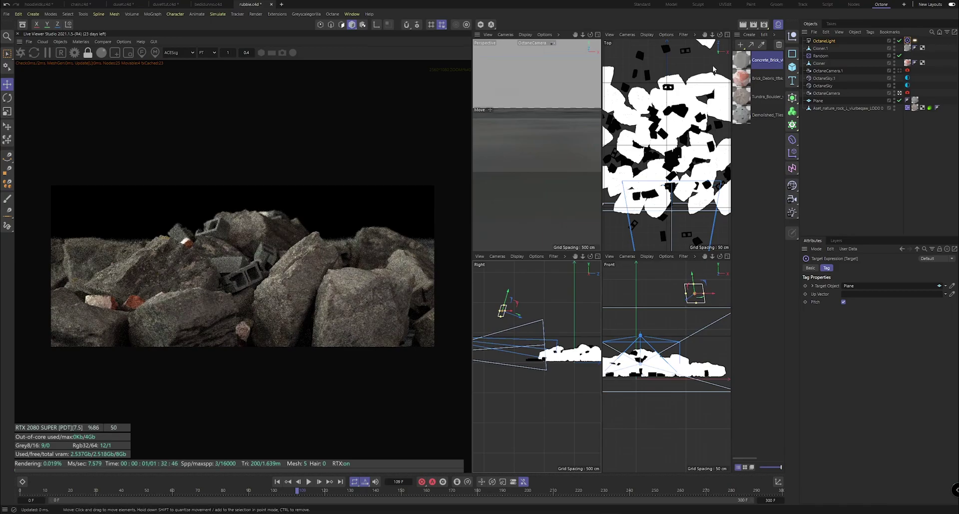
# Step: Place the OctaneLight beside and slightly behind the rubble pile, just above the rocks, and scale it up
pyautogui.moveTo(712, 34); pyautogui.dragTo(684, 34)
pyautogui.moveTo(681, 175); pyautogui.dragTo(708, 131)
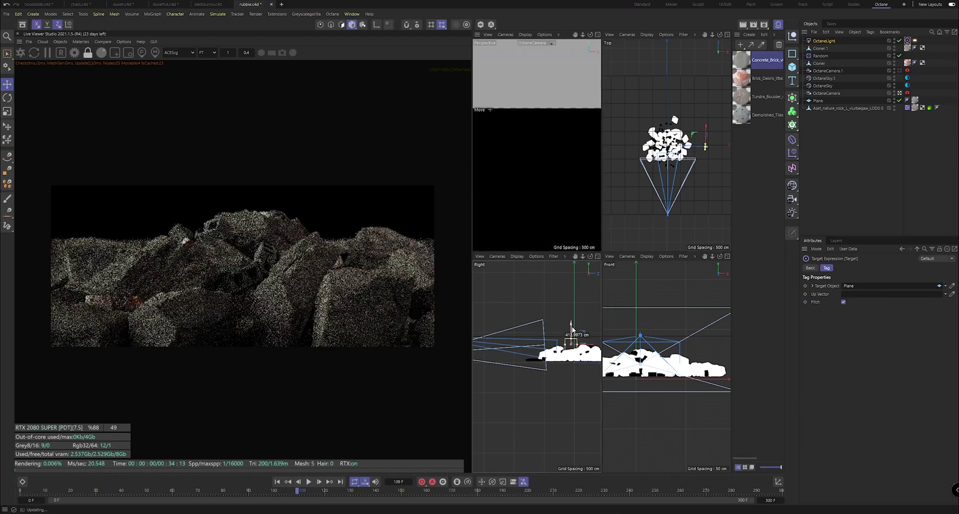
pyautogui.click(7, 113)
pyautogui.moveTo(591, 313); pyautogui.dragTo(584, 288)
pyautogui.press('e')
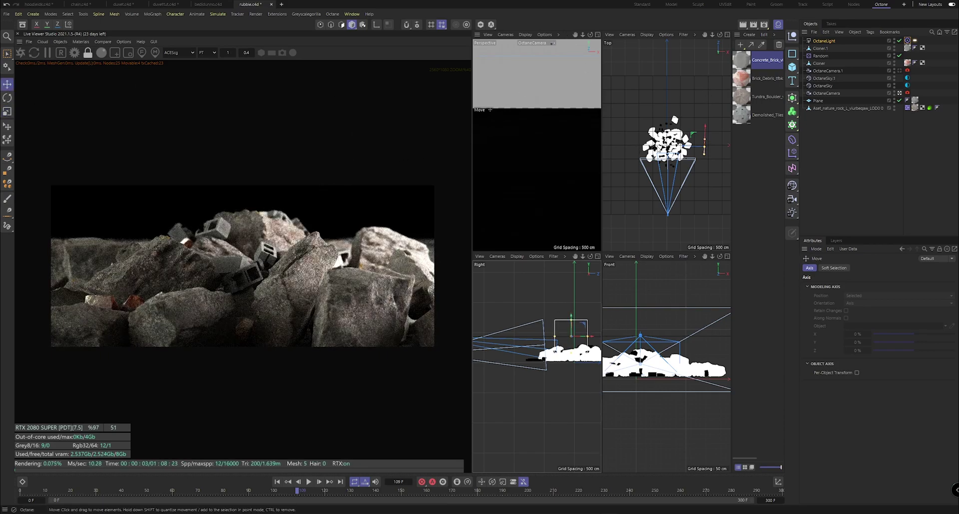
pyautogui.moveTo(696, 133); pyautogui.dragTo(697, 112)
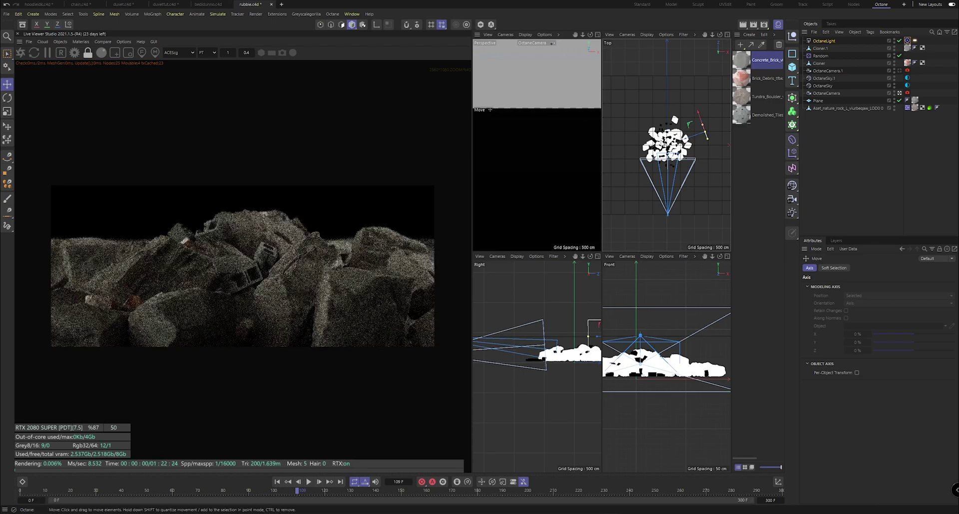
# Step: Set the OctaneLight's temperature to 3752.525 and lower the light in the Front view
pyautogui.click(914, 41)
pyautogui.moveTo(923, 296); pyautogui.dragTo(901, 298)
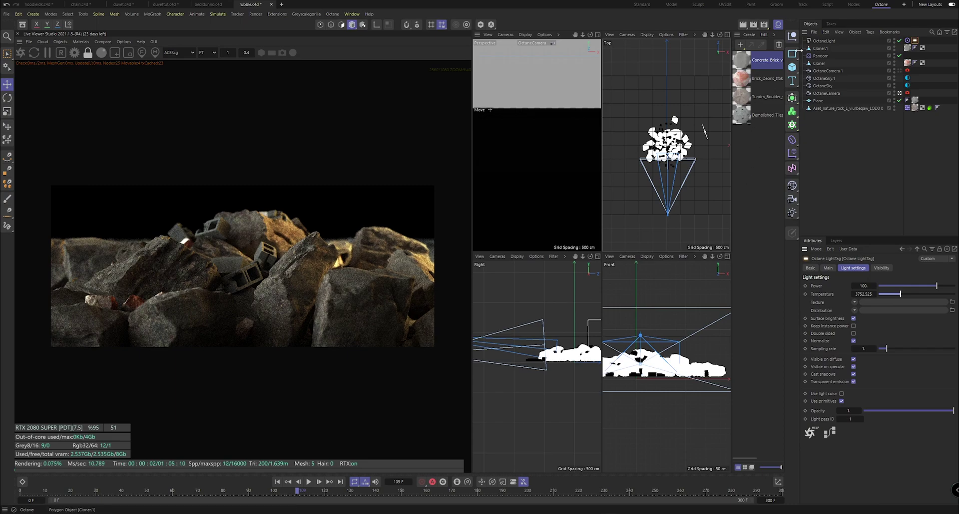
pyautogui.click(573, 320)
pyautogui.scroll(-8, 696, 339)
pyautogui.moveTo(693, 326); pyautogui.dragTo(692, 342)
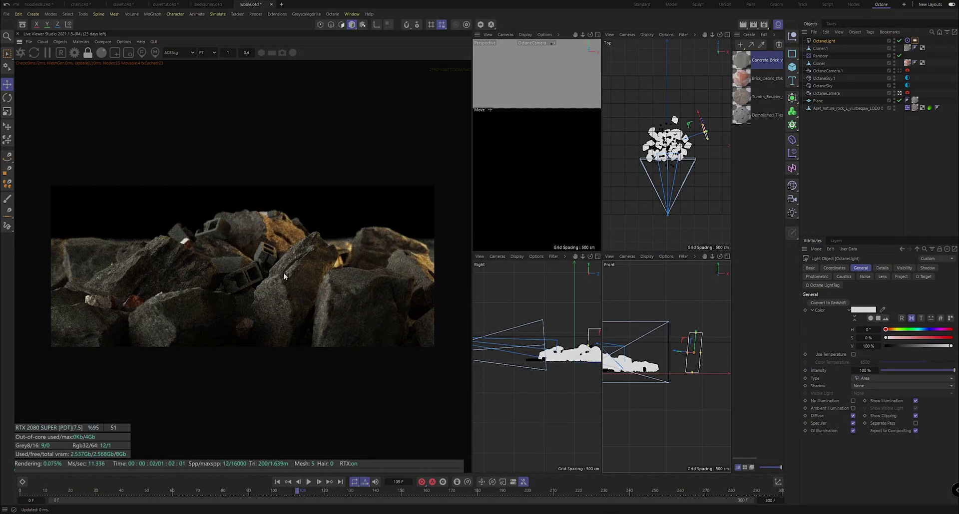
# Step: Change the display mode of the Perspective viewport
pyautogui.click(525, 35)
pyautogui.click(548, 106)
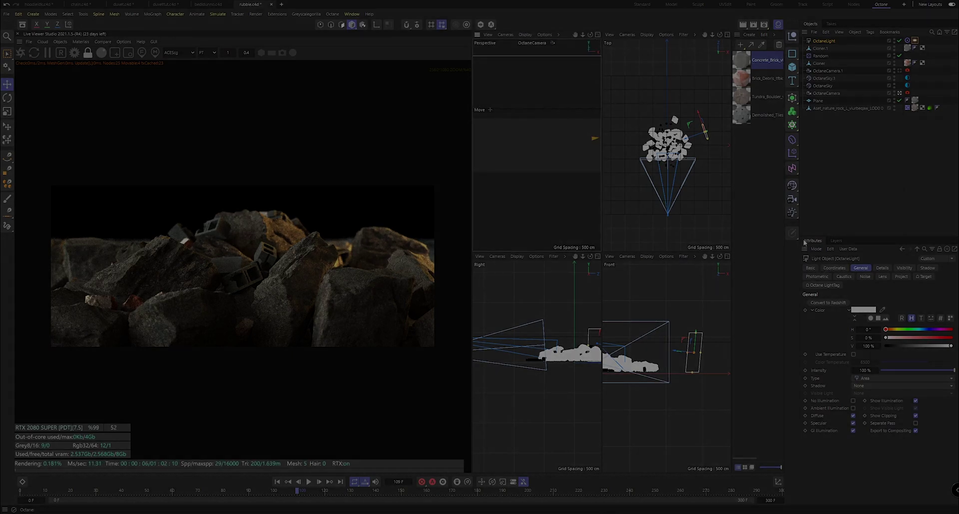